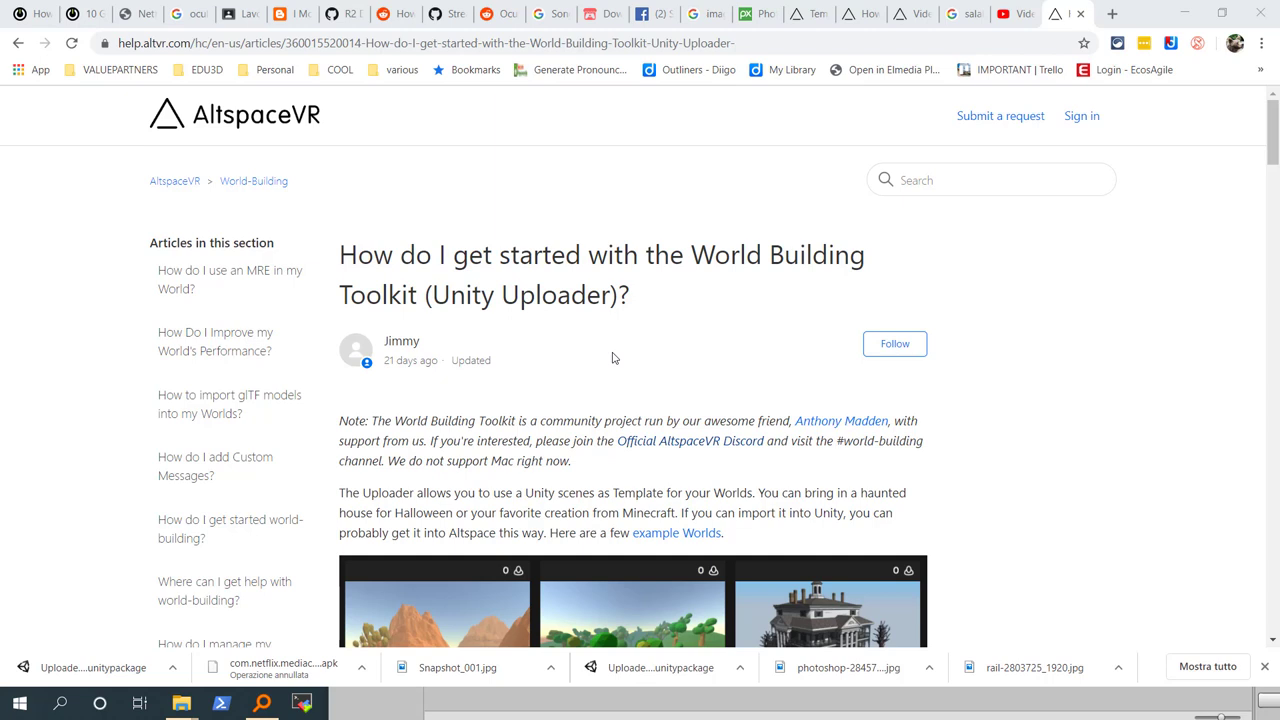
Read the article's Part 1: Setup, highlighting Unity version 2019.2.12f1 and the Unity Uploader link.
scroll(612, 362, down, 2)
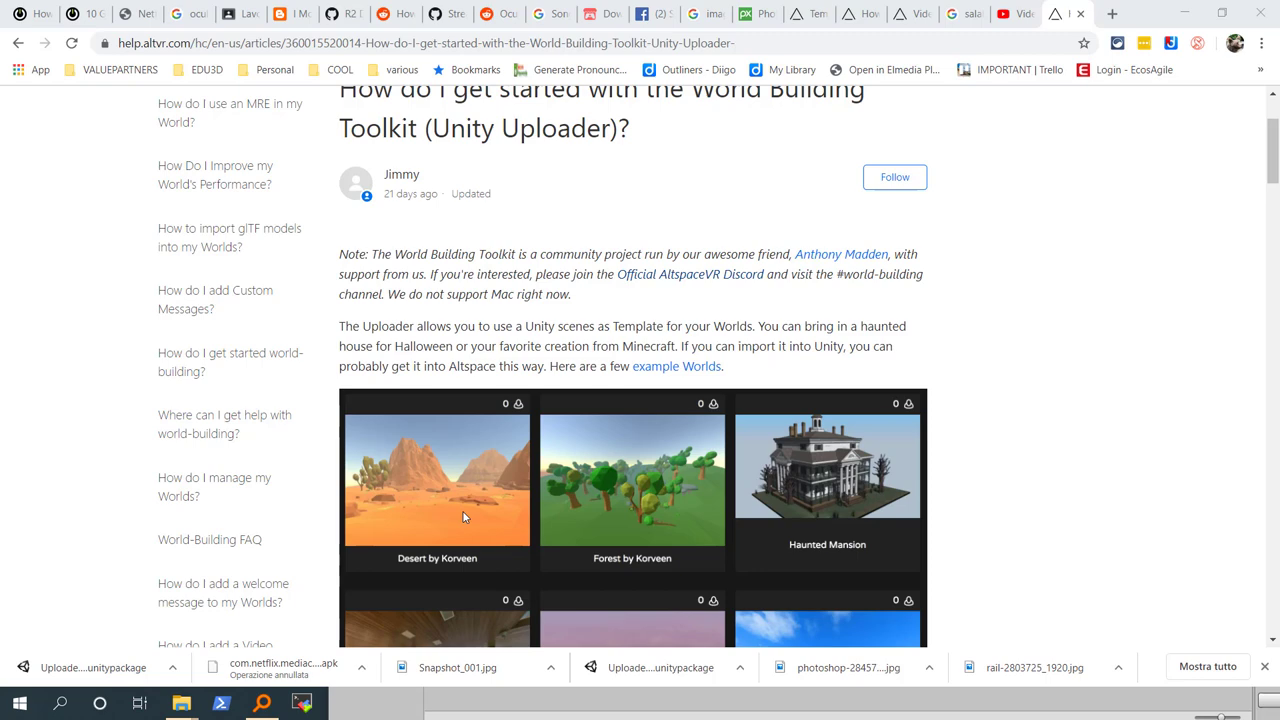
scroll(806, 472, down, 3)
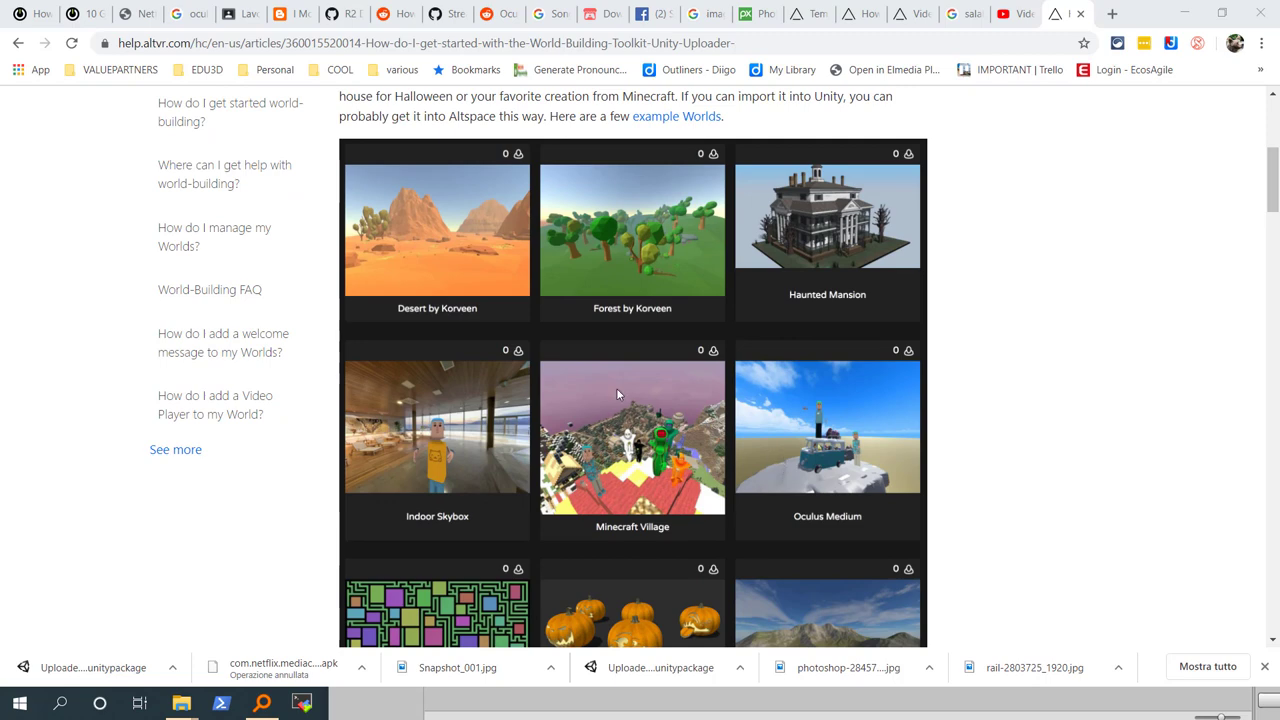
scroll(616, 388, down, 2)
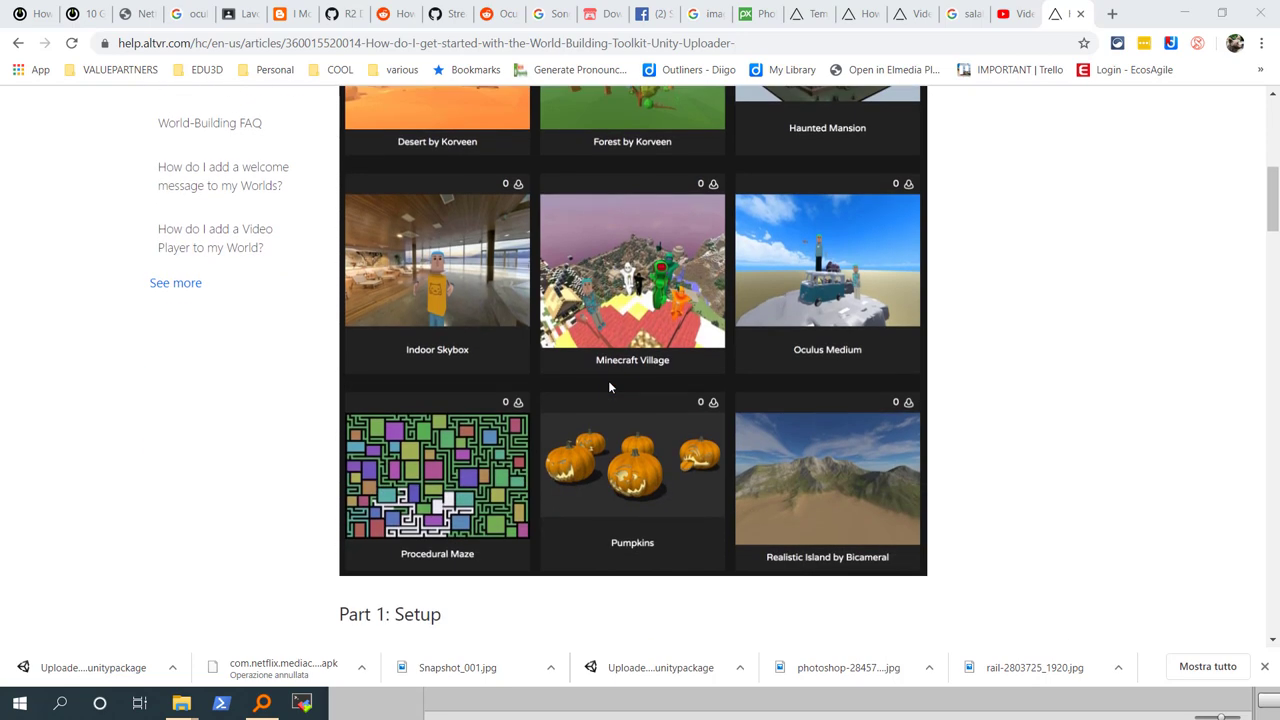
scroll(608, 380, up, 6)
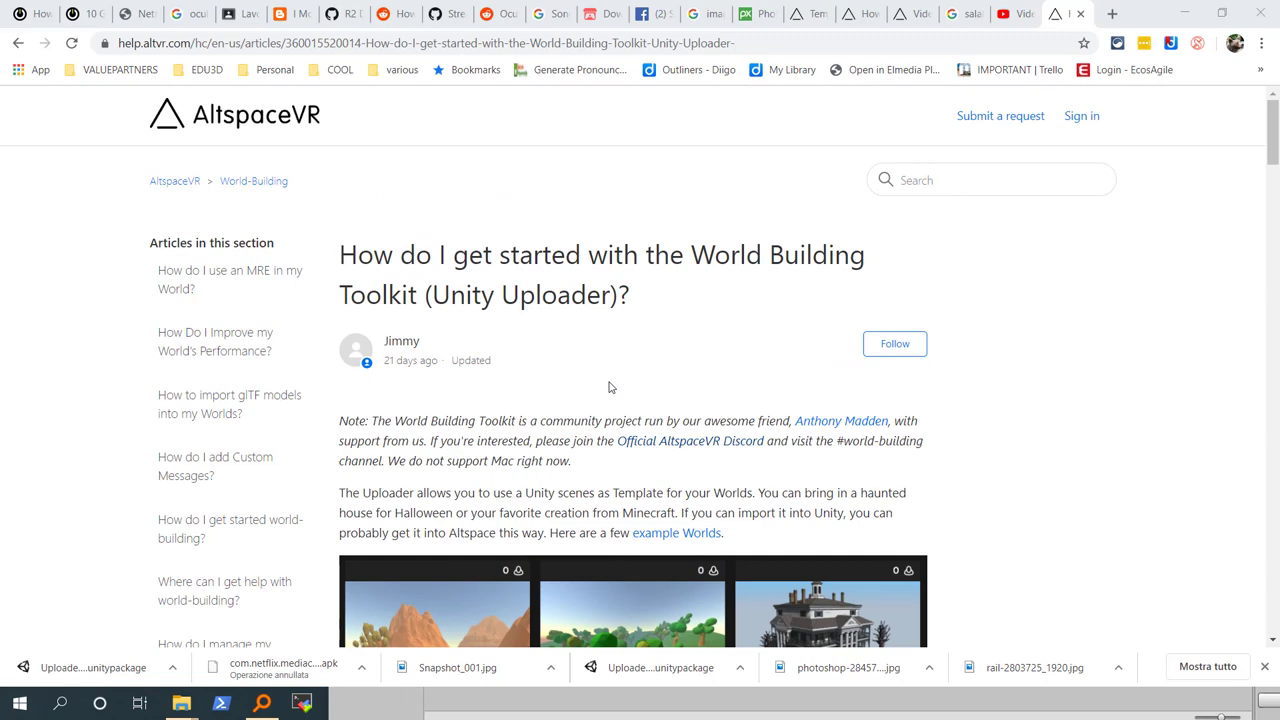
scroll(410, 398, down, 2)
scroll(410, 398, down, 2)
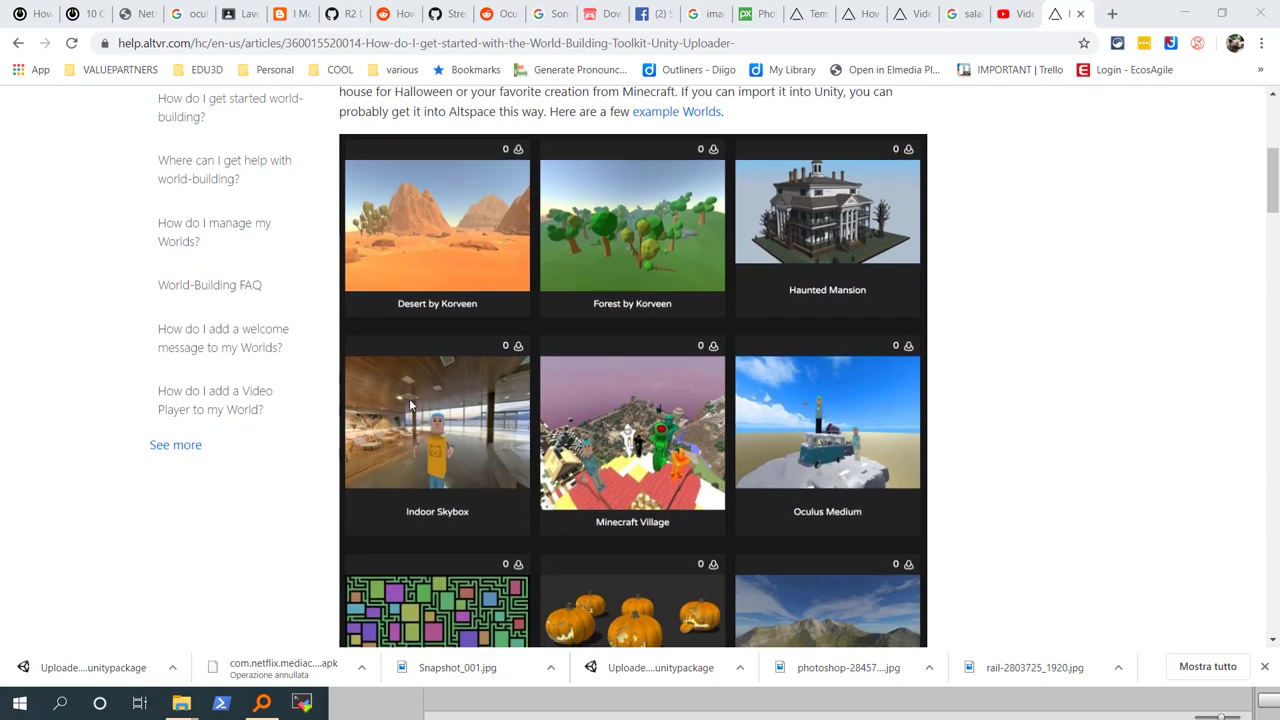
scroll(410, 398, down, 3)
scroll(409, 405, down, 1)
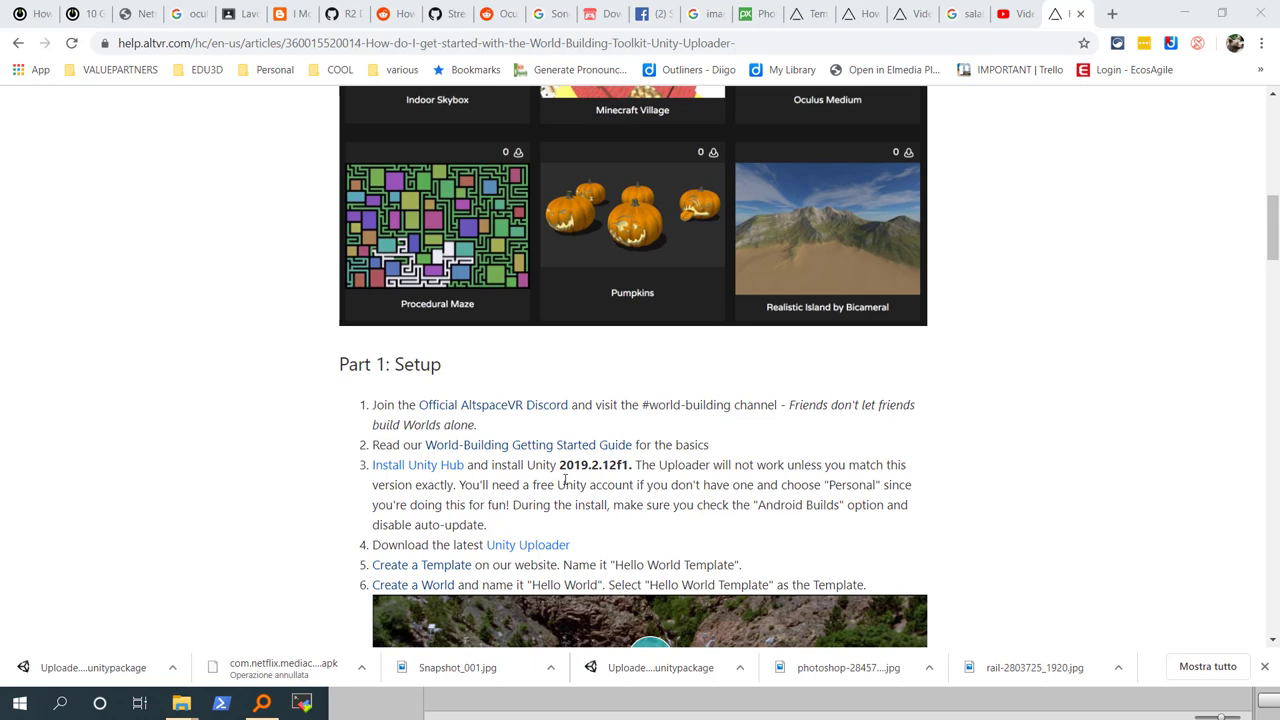
drag(559, 466, 631, 468)
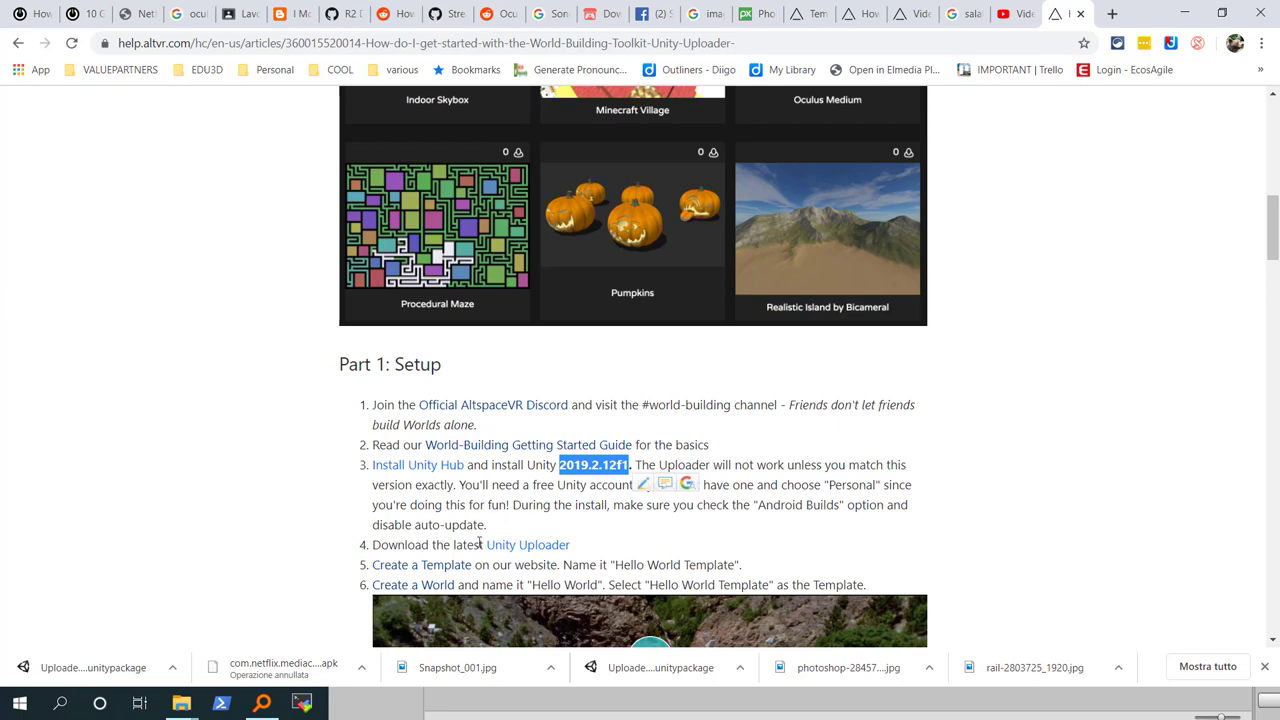
drag(484, 545, 599, 548)
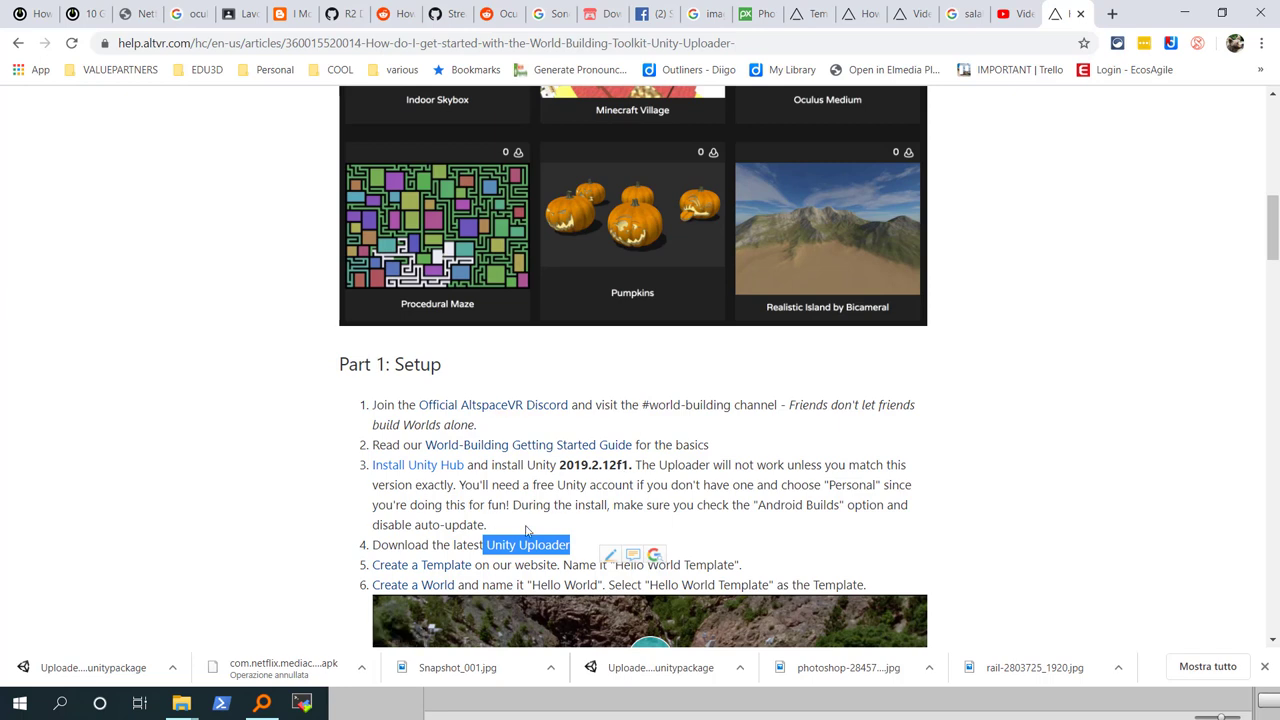
scroll(436, 540, down, 1)
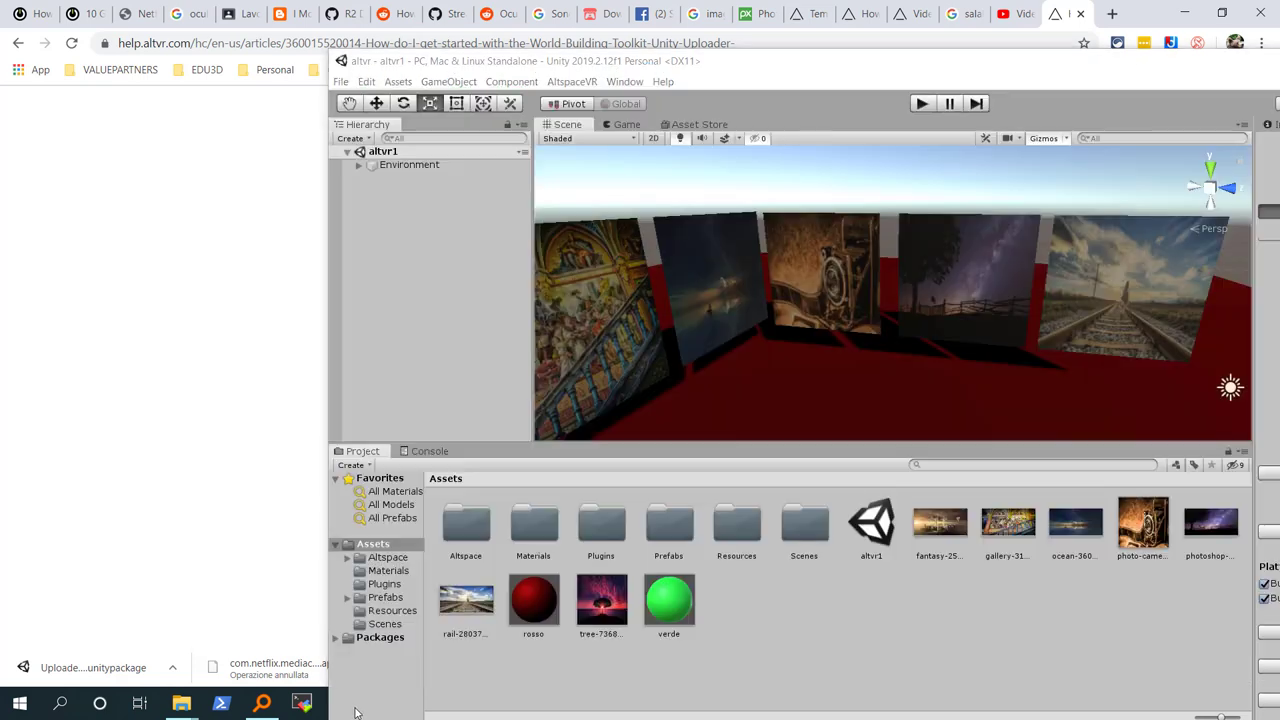
Check the altvr project's AltspaceVR build settings, then exit the Unity editor via File > Exit.
click(362, 708)
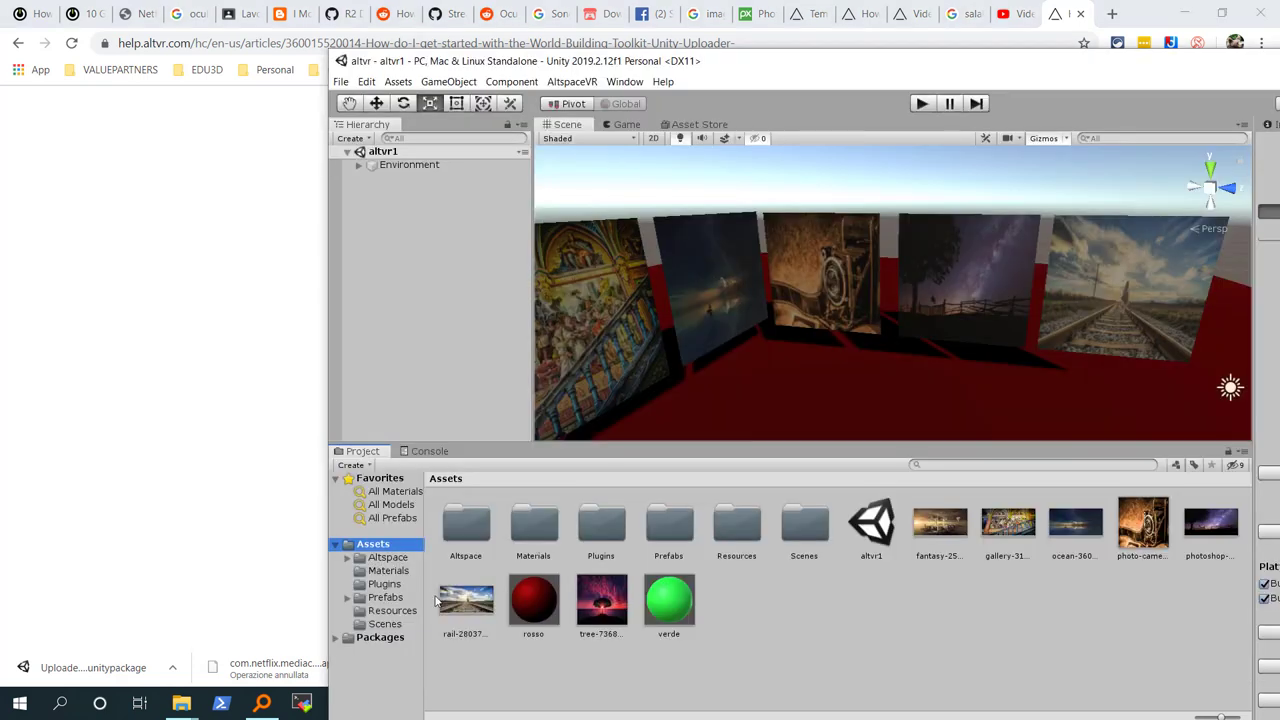
drag(605, 68, 325, 22)
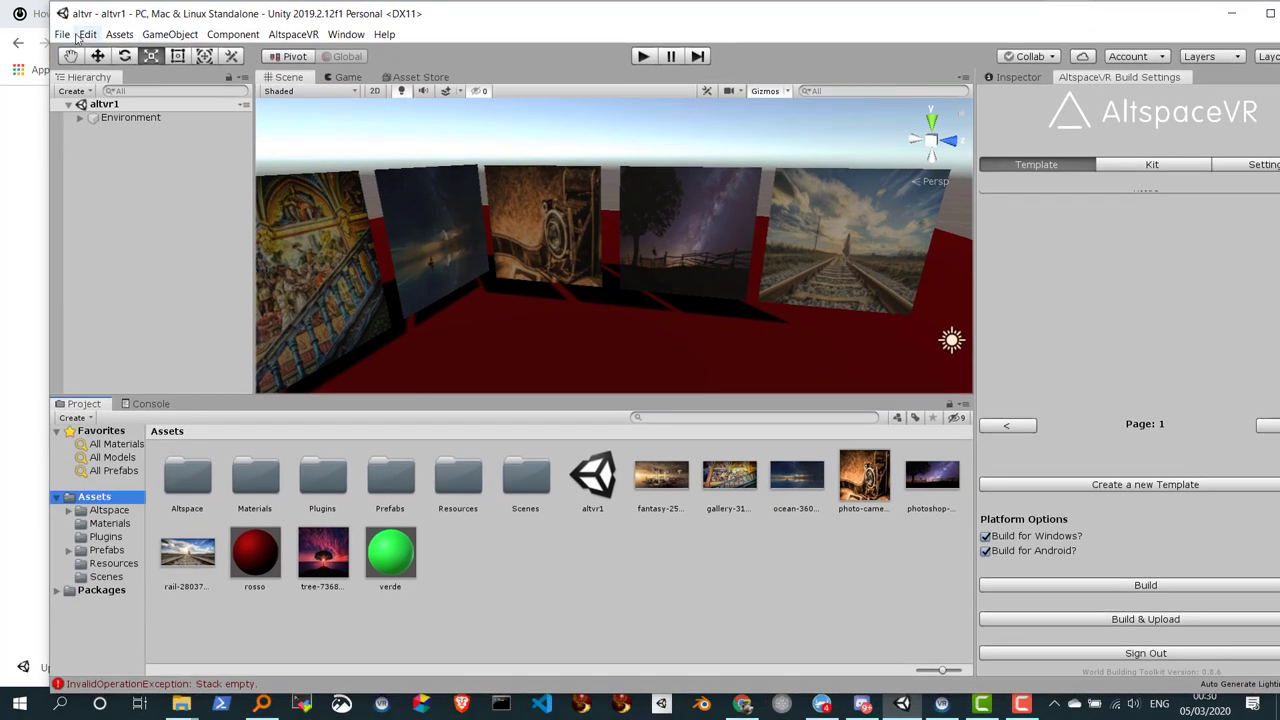
click(62, 34)
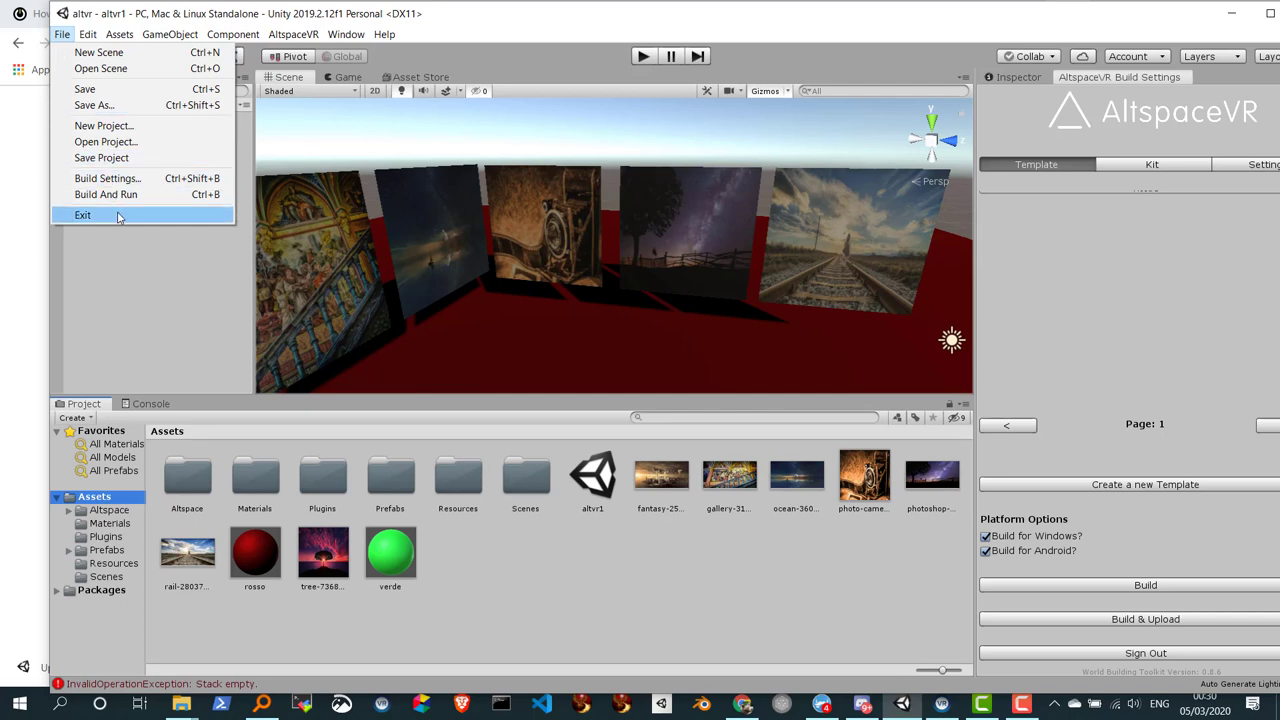
click(117, 216)
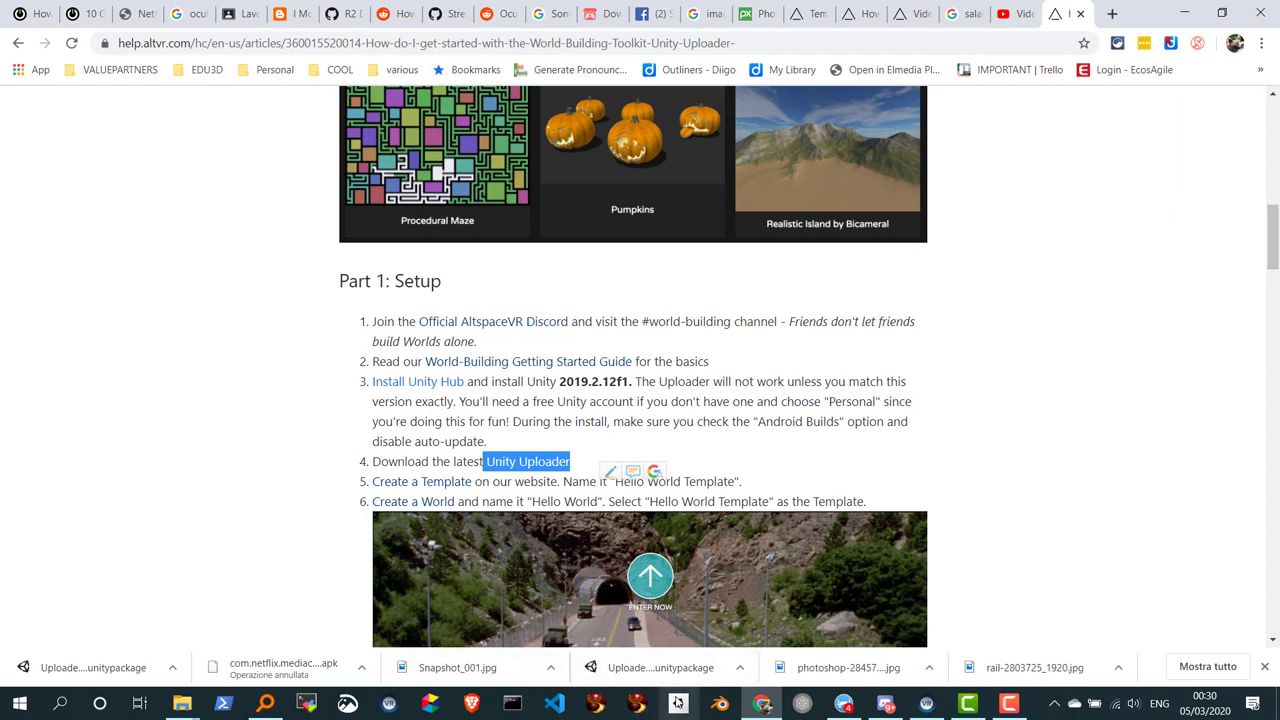
In Unity Hub, create a 3D project named videoAltvrBuild using Unity 2019.2.12f1.
click(678, 704)
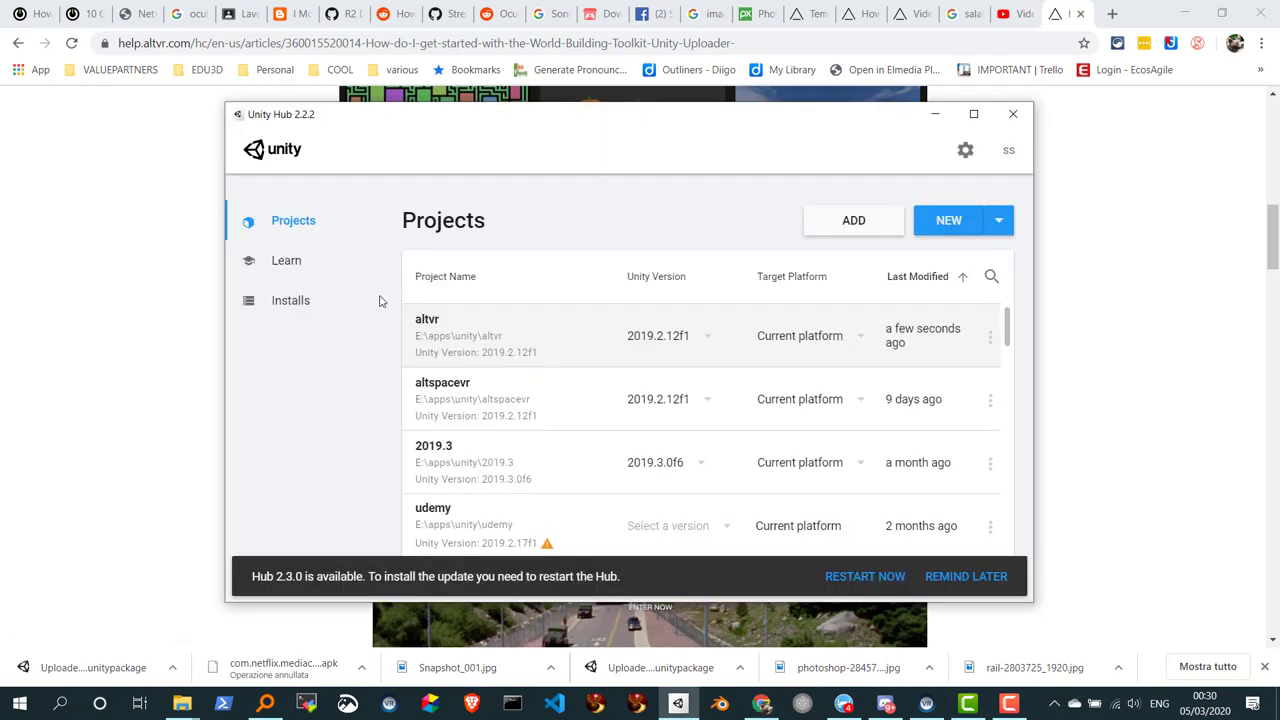
click(287, 303)
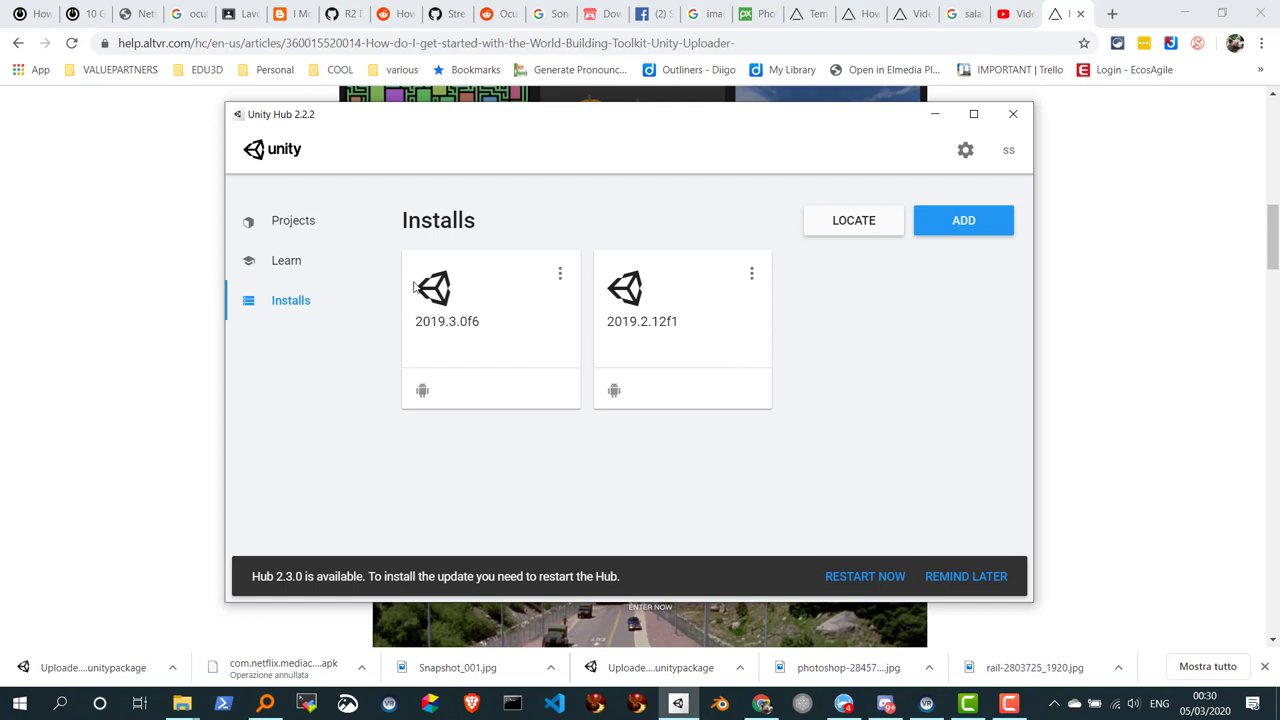
click(291, 224)
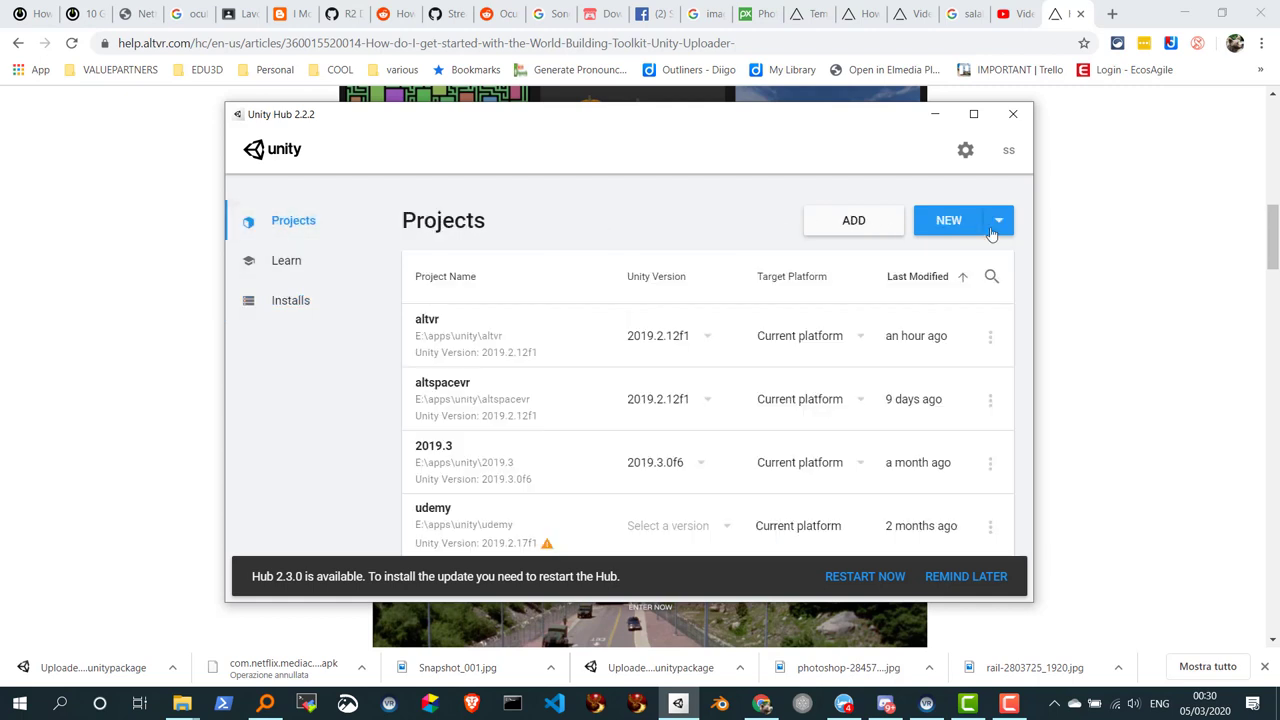
click(998, 221)
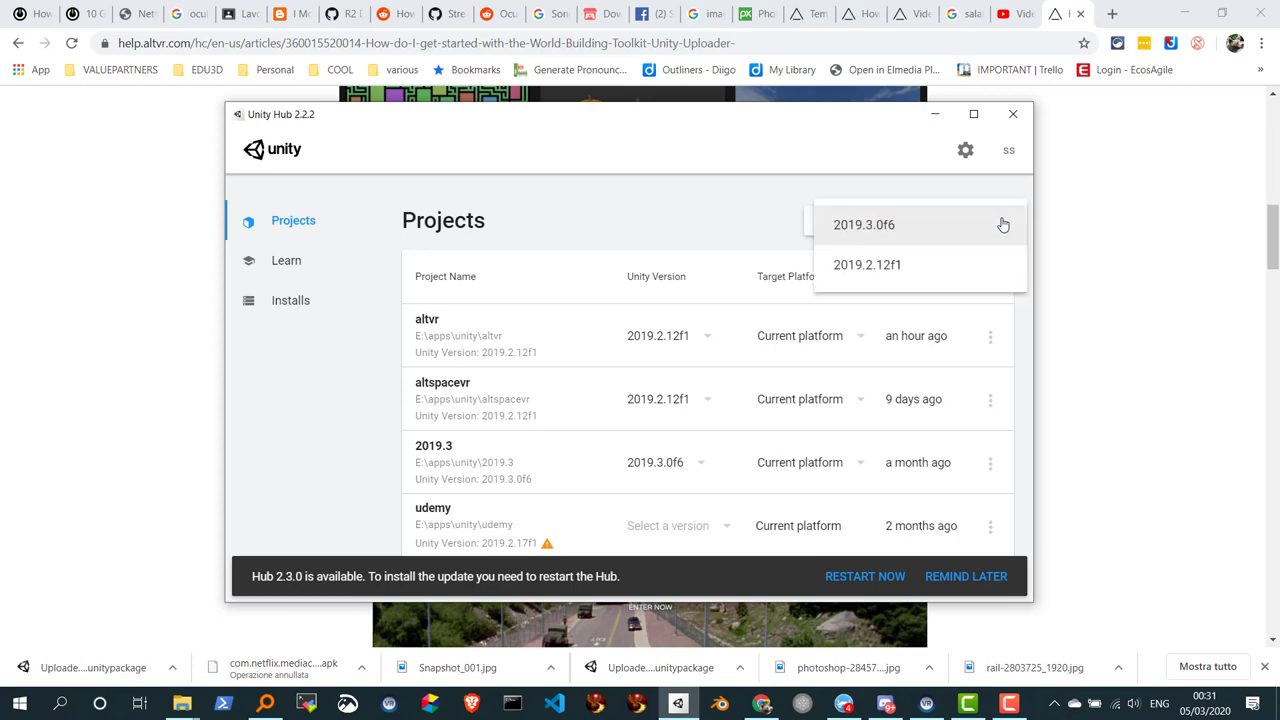
click(866, 265)
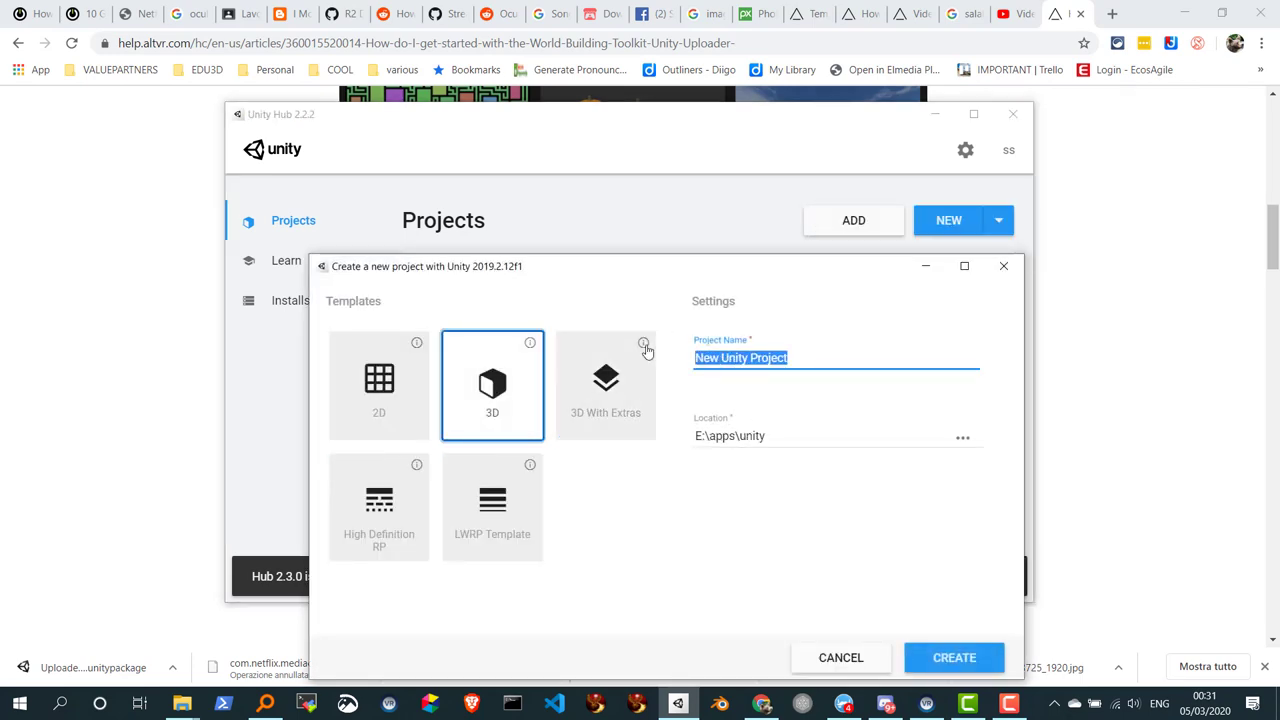
text(vide)
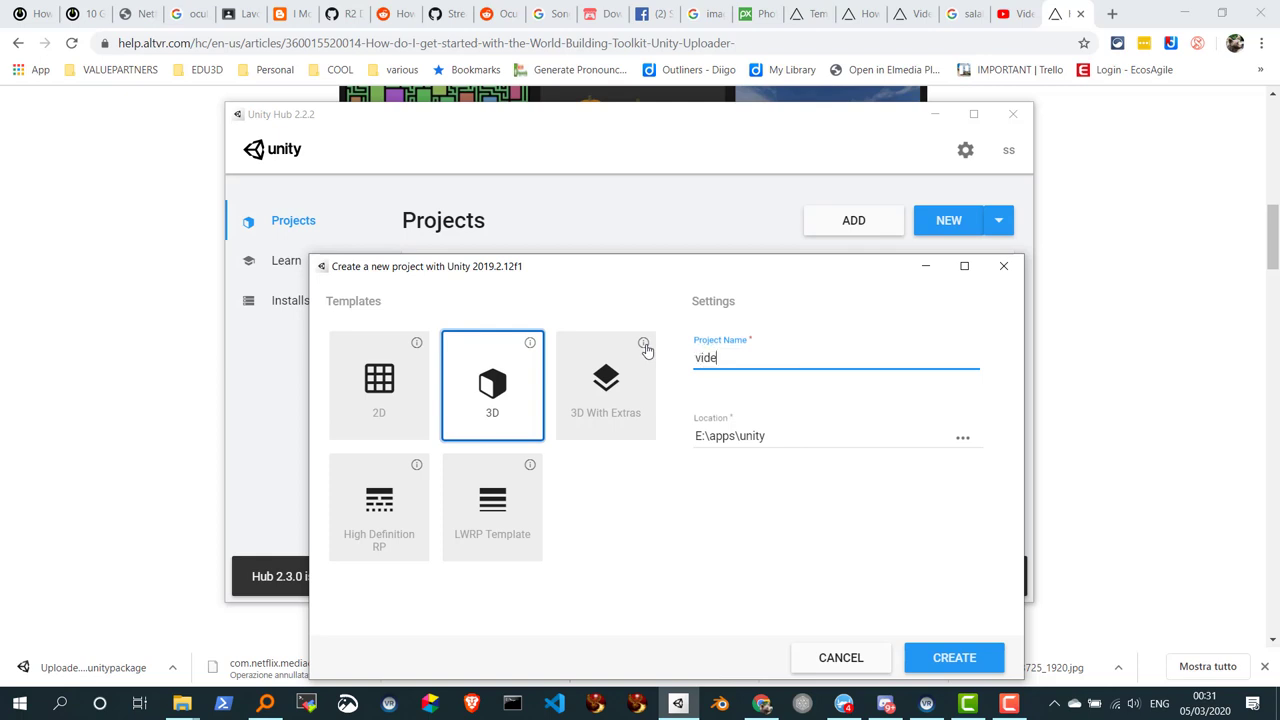
text(o)
text( a)
text(A)
text(A)
text(Build)
click(980, 658)
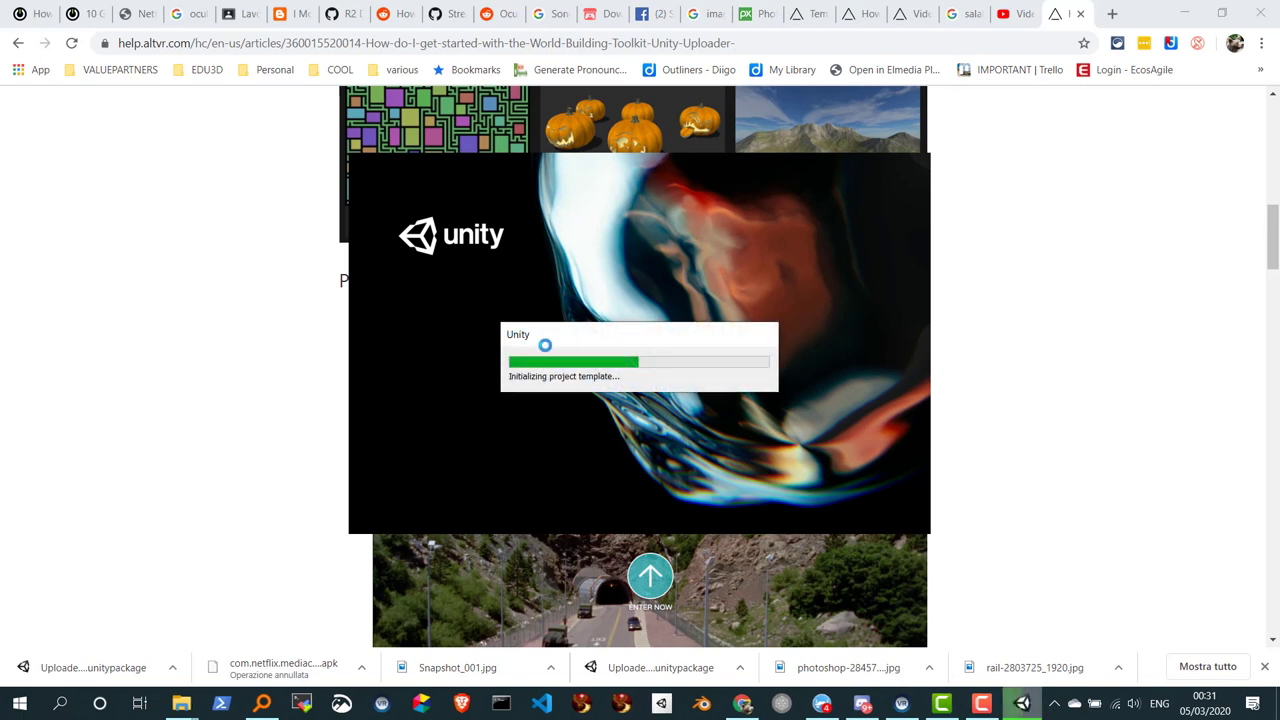
Show the downloaded Uploader-0.8.6 (2).unitypackage in the Download folder, then minimize Explorer.
click(172, 667)
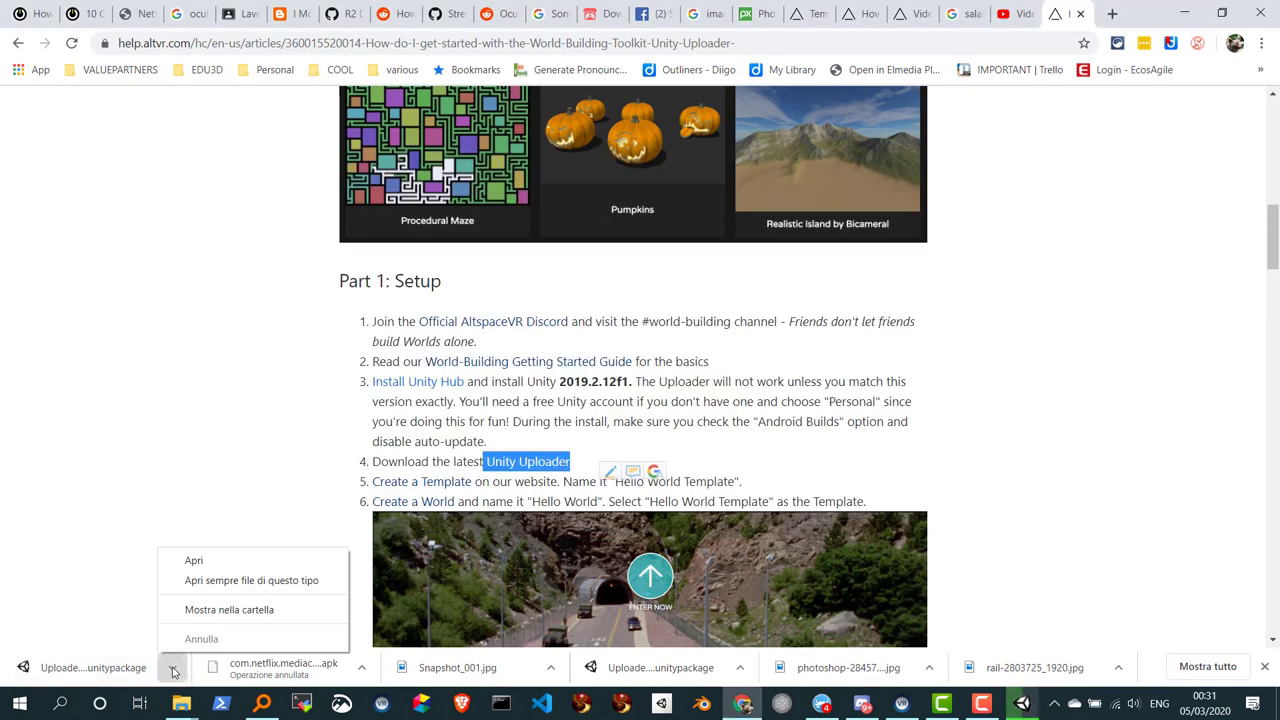
click(249, 610)
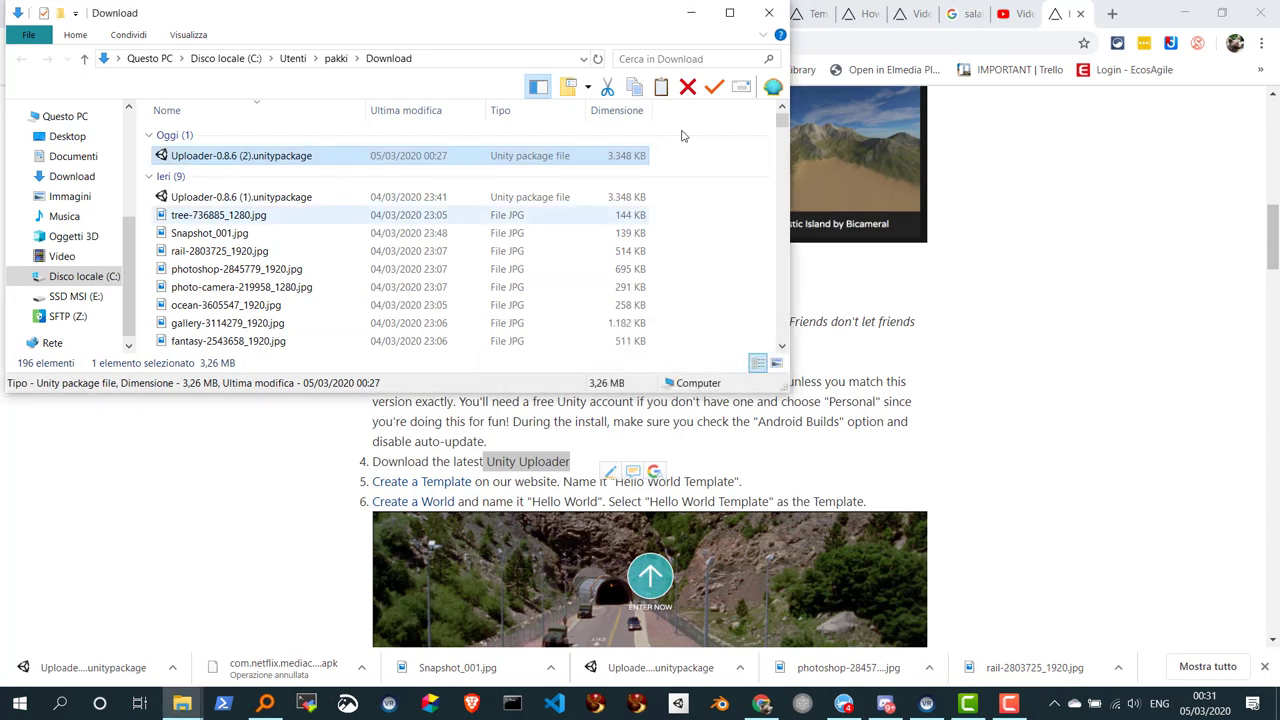
click(689, 13)
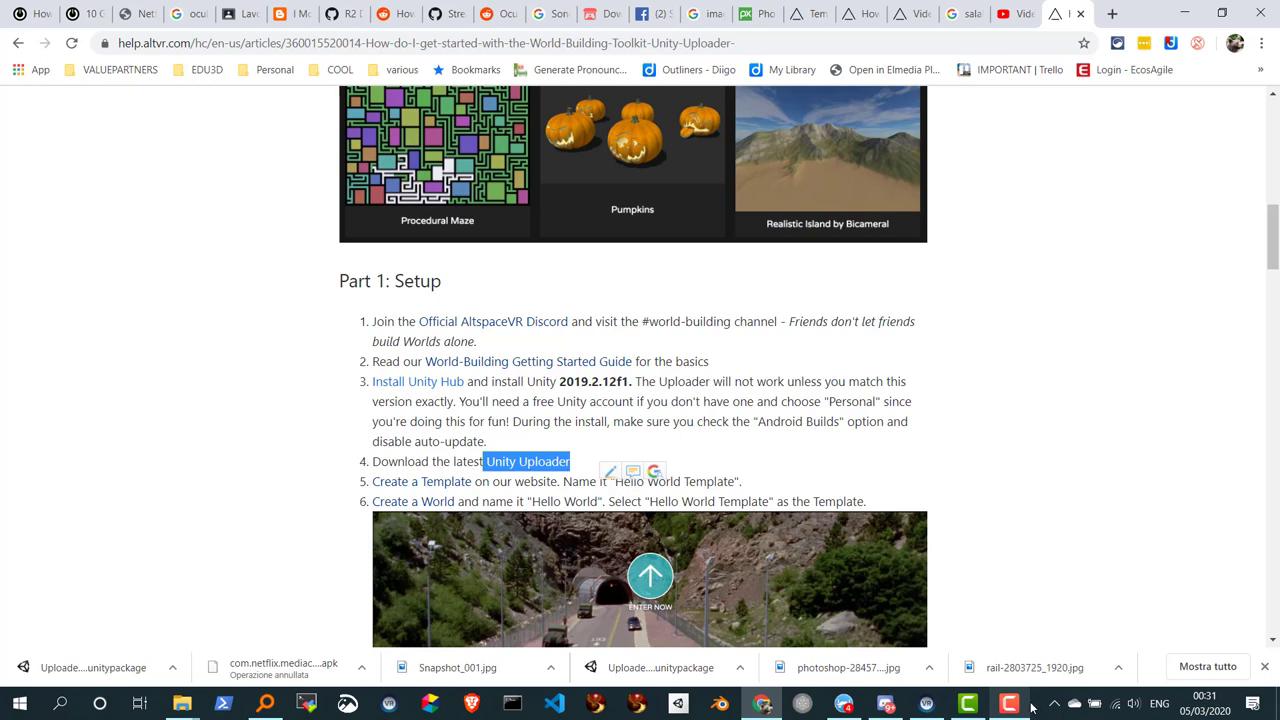
mouse_move(1010, 705)
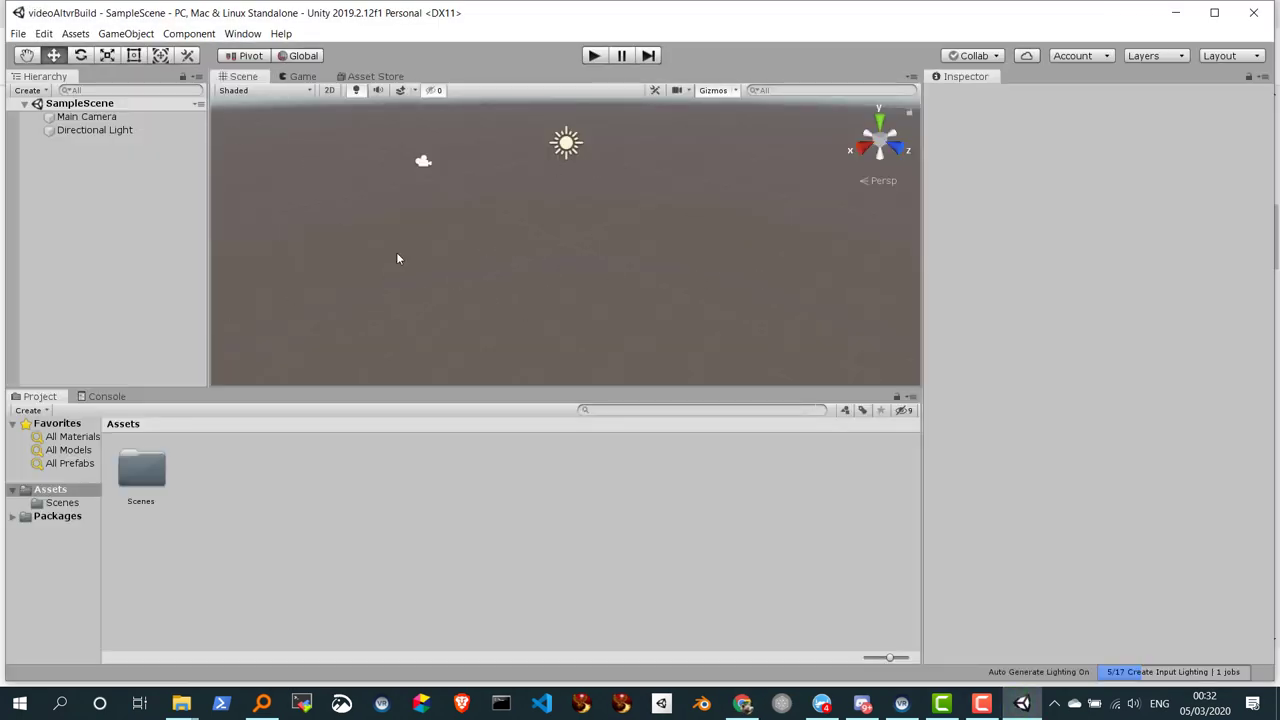
Import the custom package Uploader-0.8.6 (2).unitypackage from Download, bringing in all its files.
click(183, 40)
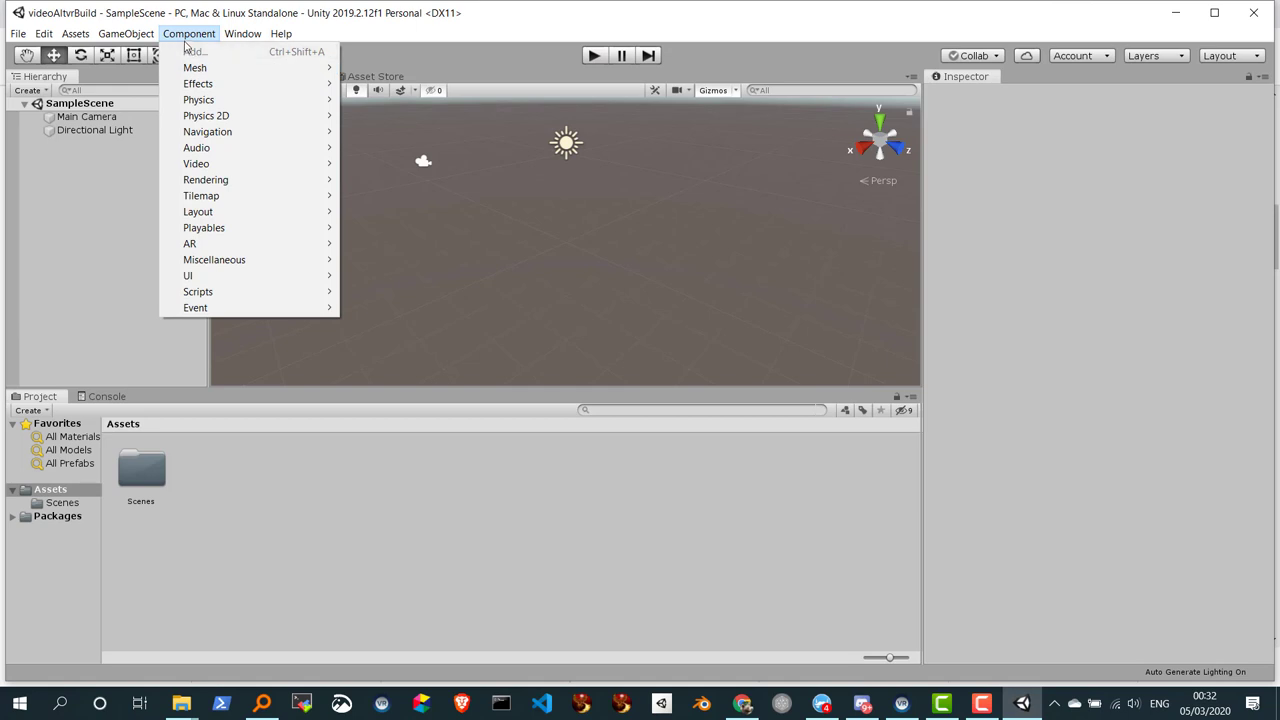
mouse_move(133, 34)
mouse_move(79, 34)
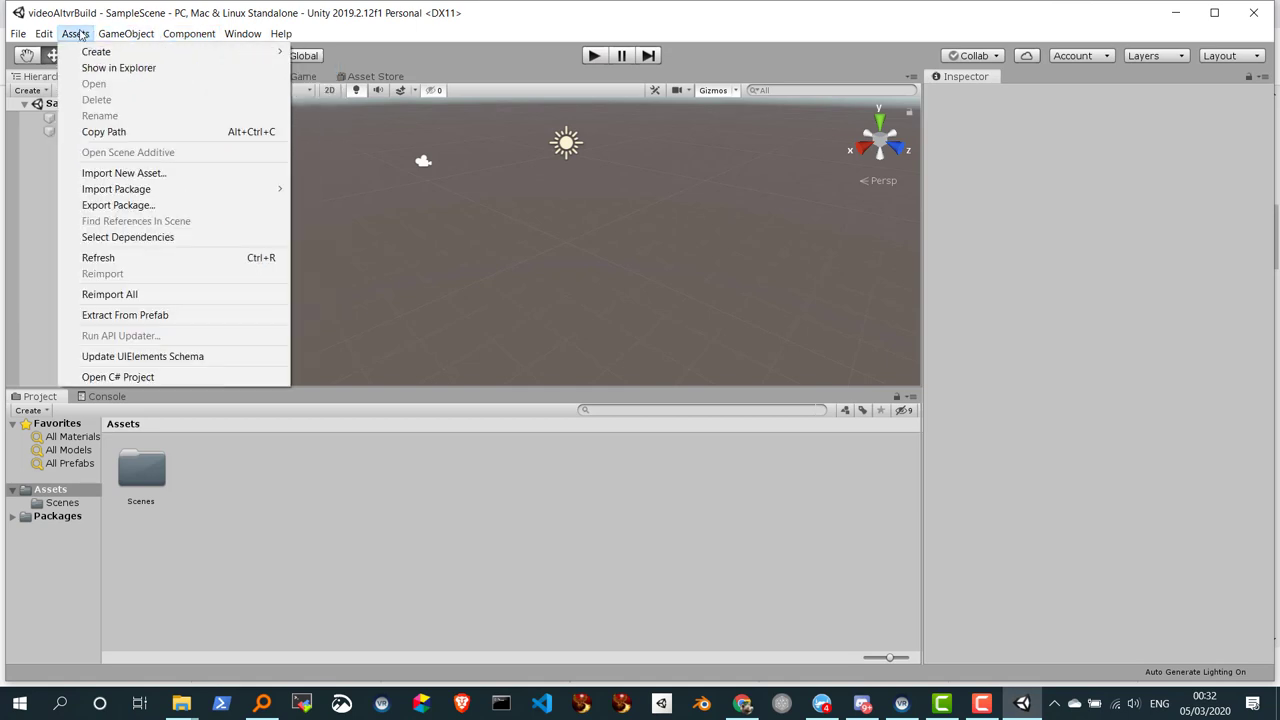
mouse_move(139, 194)
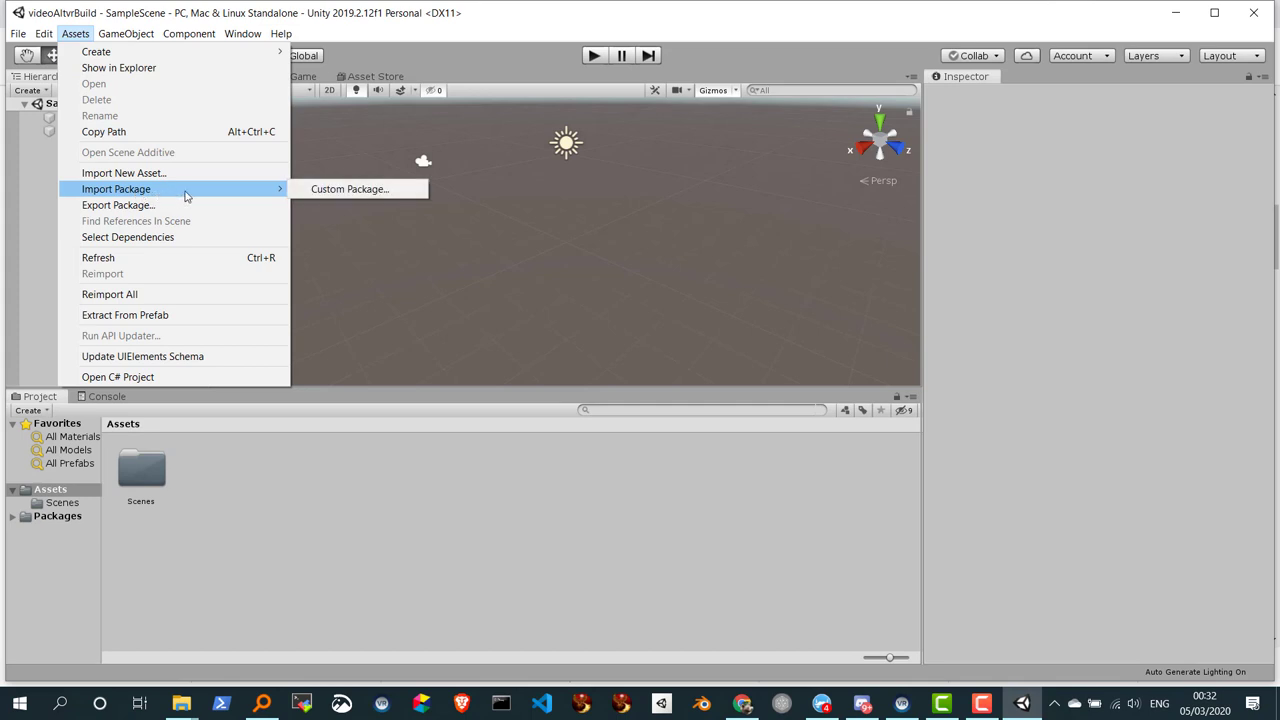
click(363, 190)
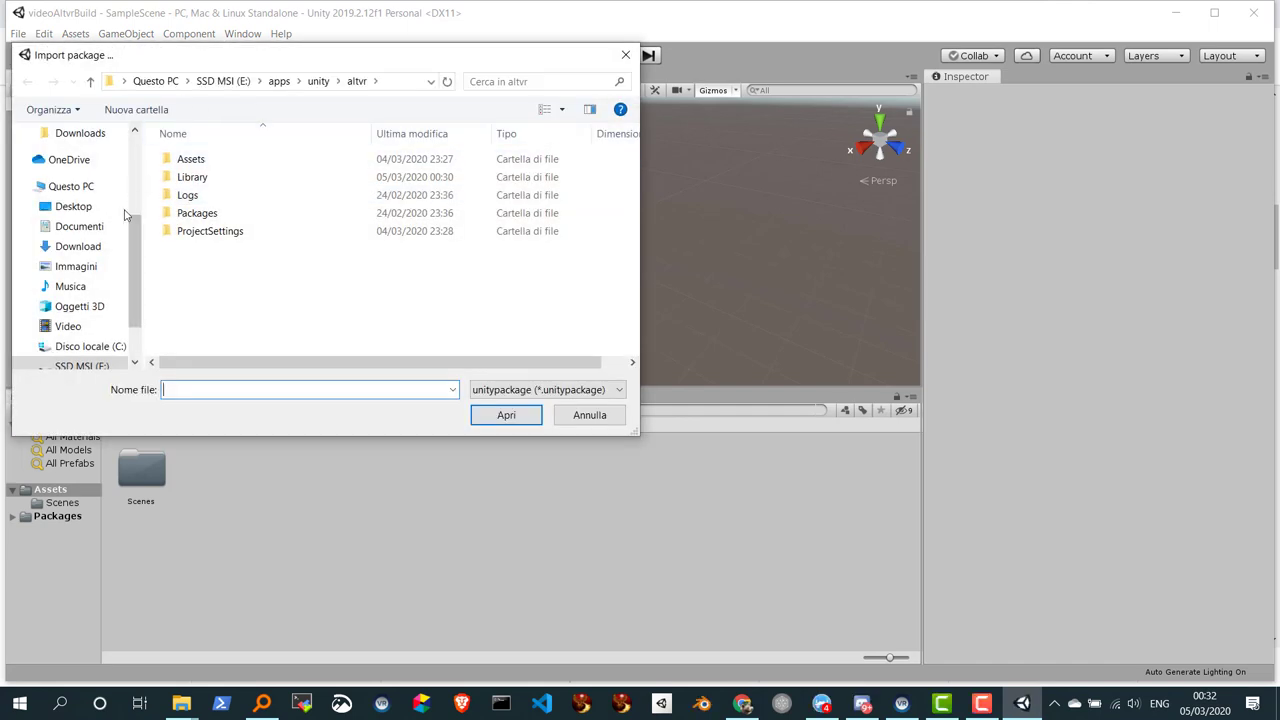
click(84, 248)
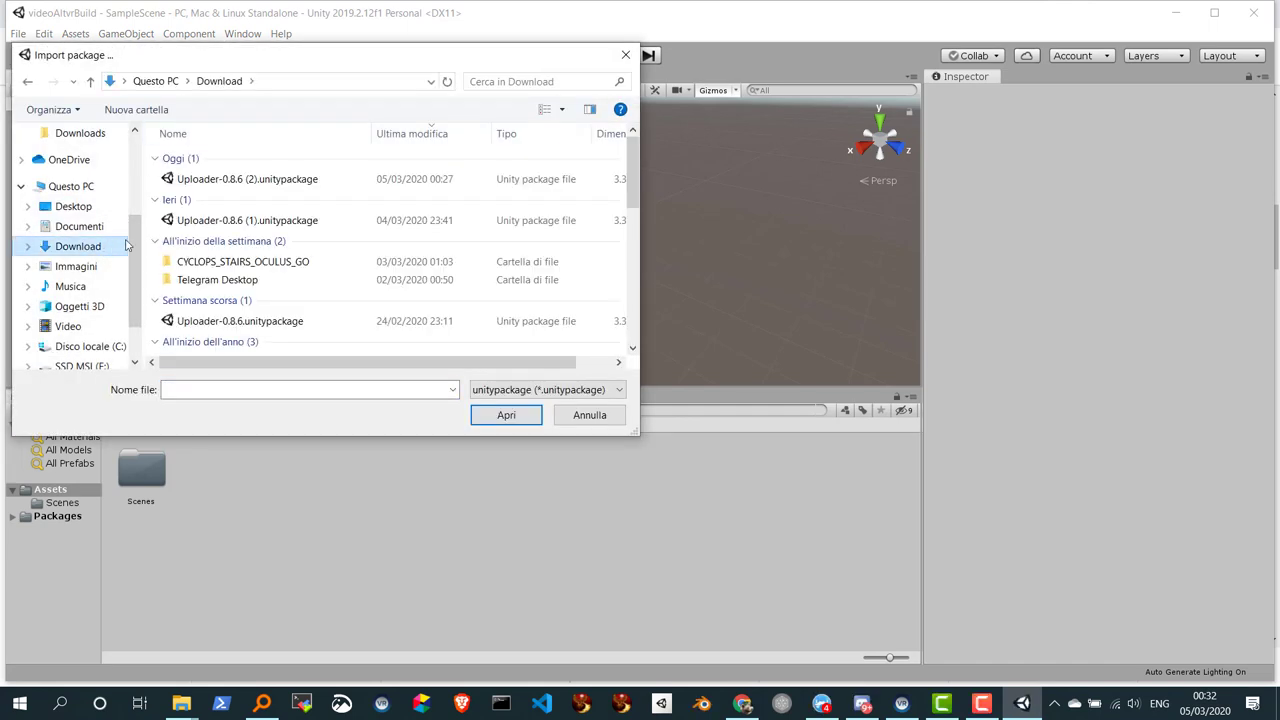
click(245, 184)
click(507, 416)
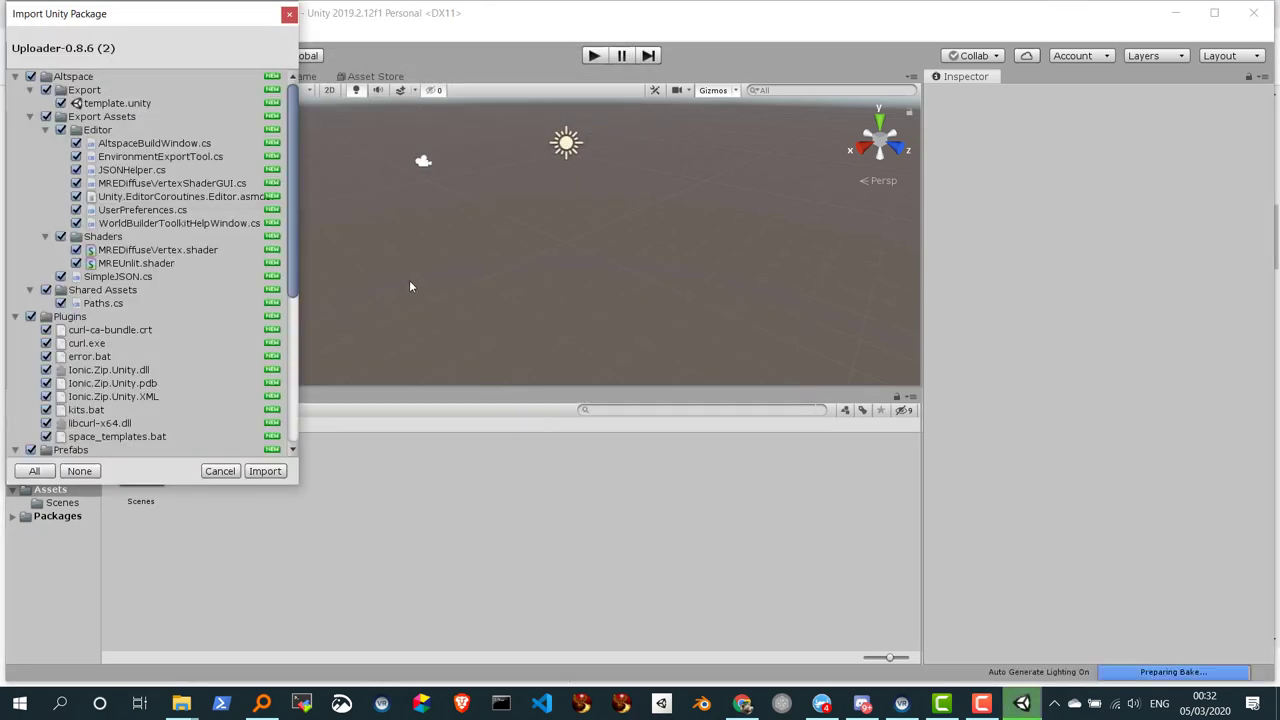
mouse_move(108, 13)
mouse_down()
mouse_move(240, 82)
mouse_move(367, 109)
mouse_up()
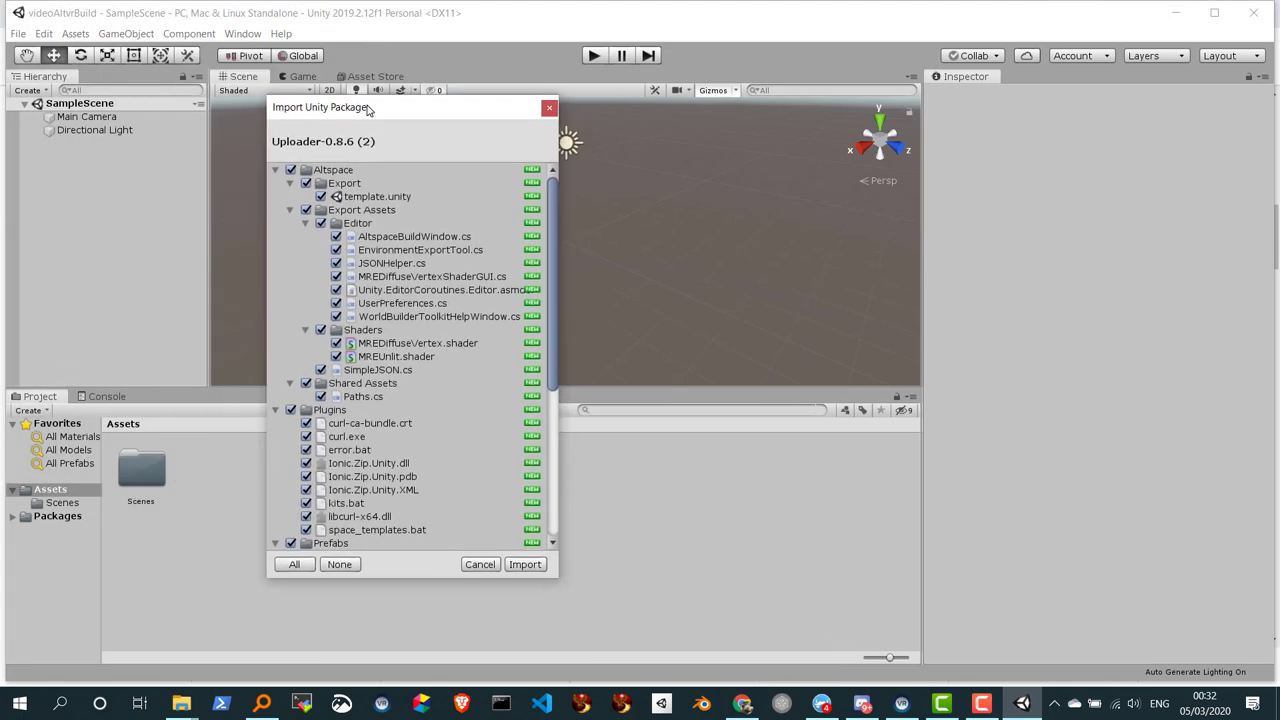
click(525, 565)
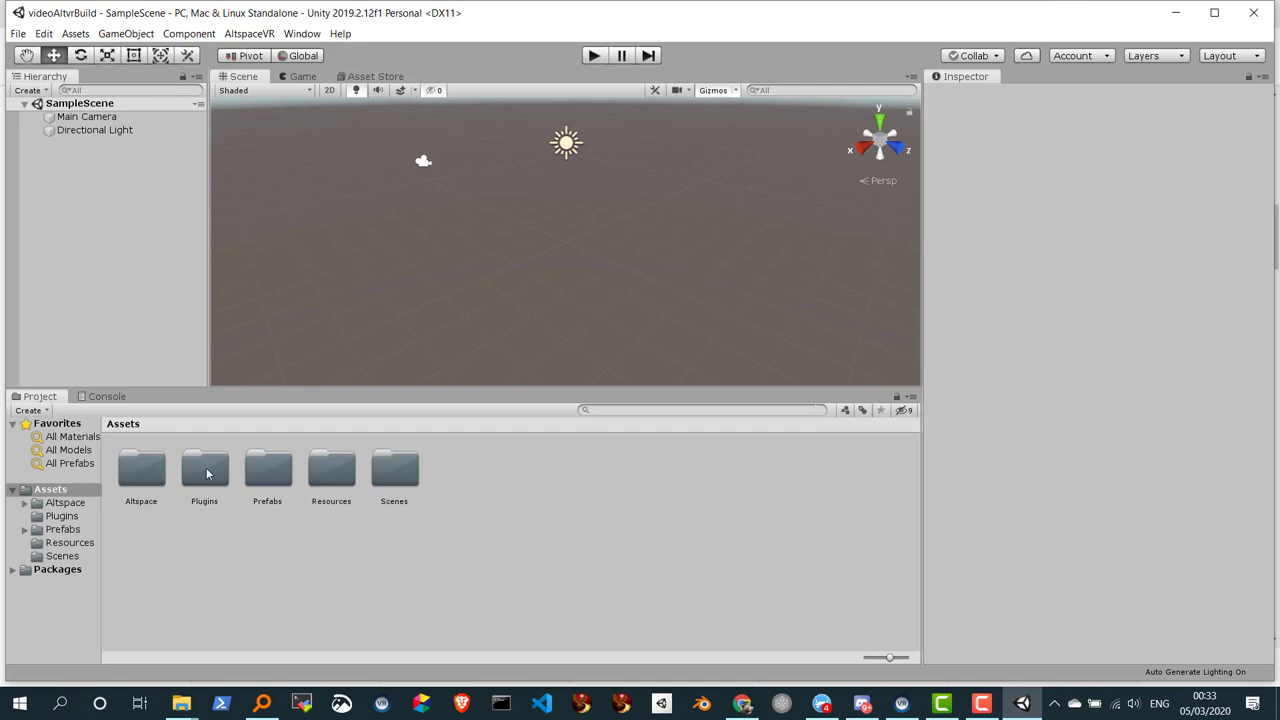
Create a new folder named Project in Assets.
right_click(546, 485)
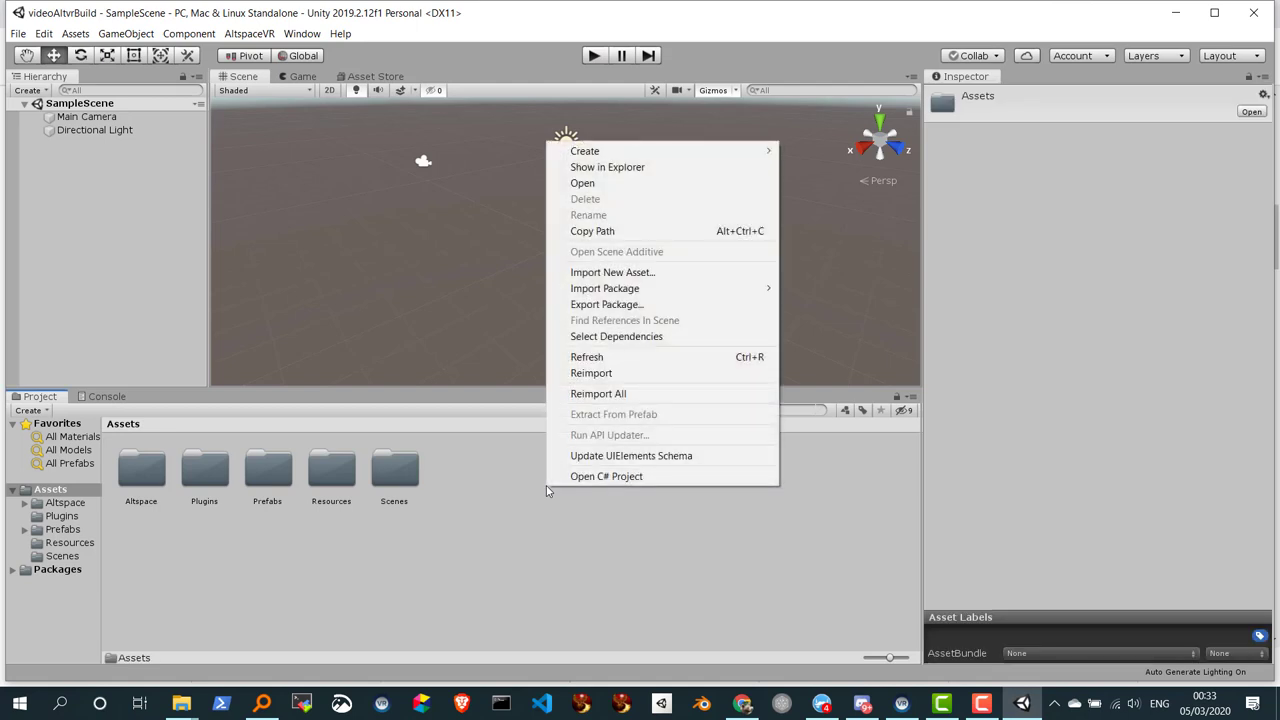
mouse_move(645, 155)
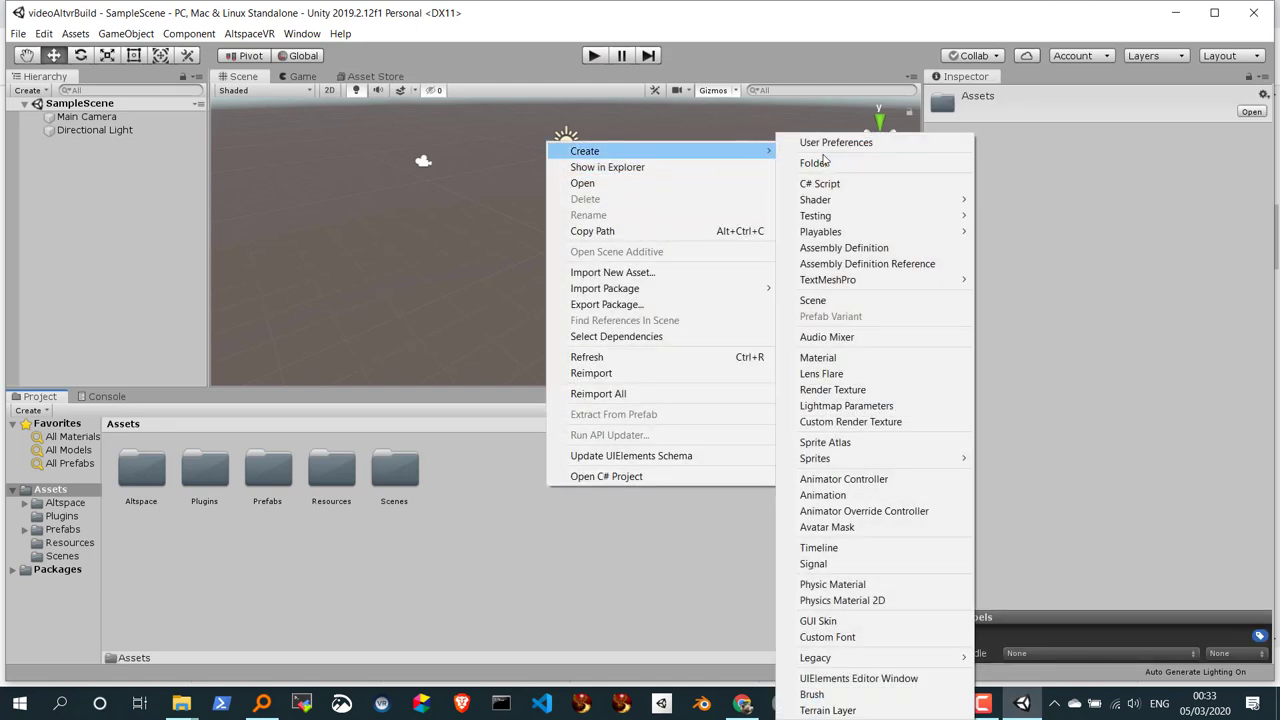
click(830, 163)
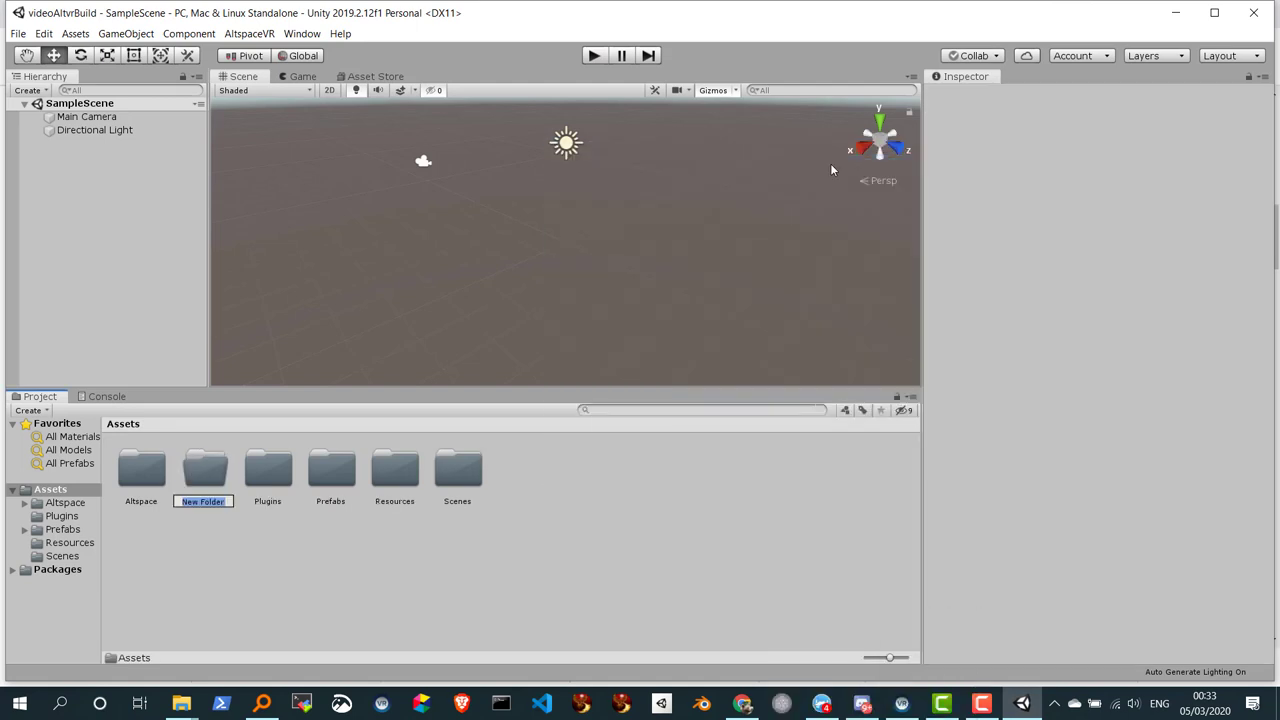
text(Project)
key(Return)
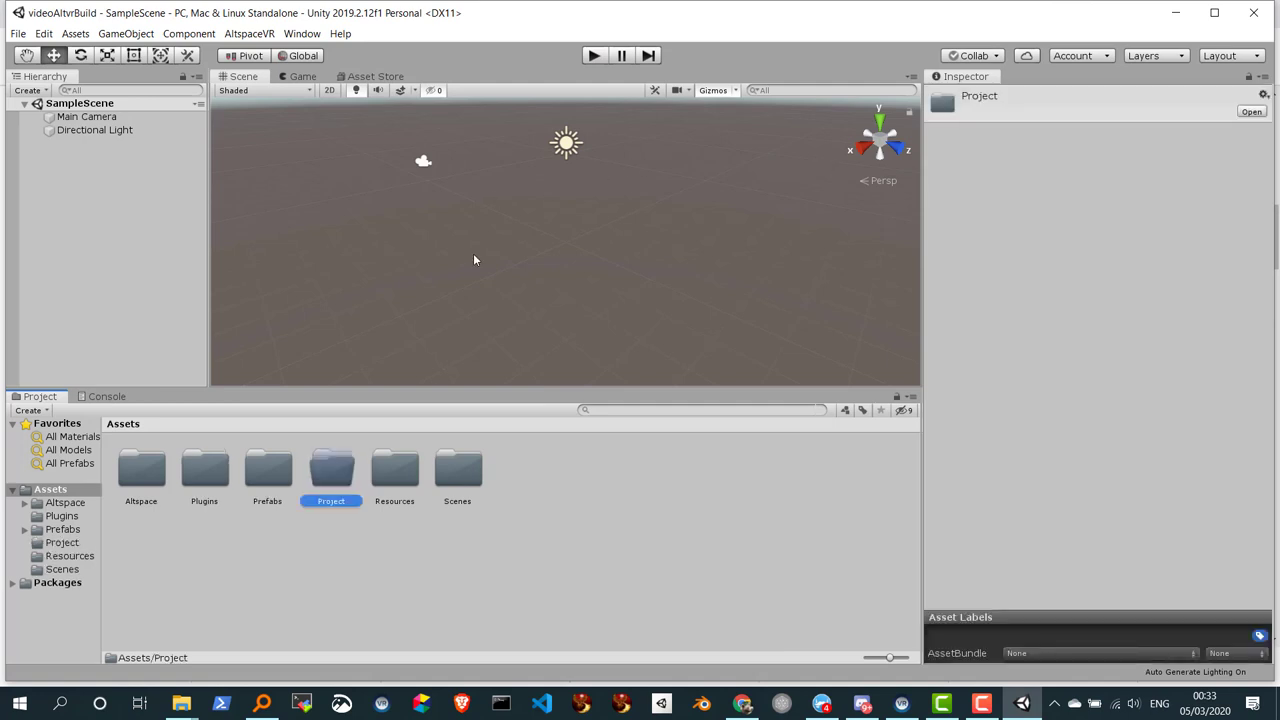
Open the Scenes folder and select the SampleScene asset, briefly checking the AltspaceVR menu.
click(382, 541)
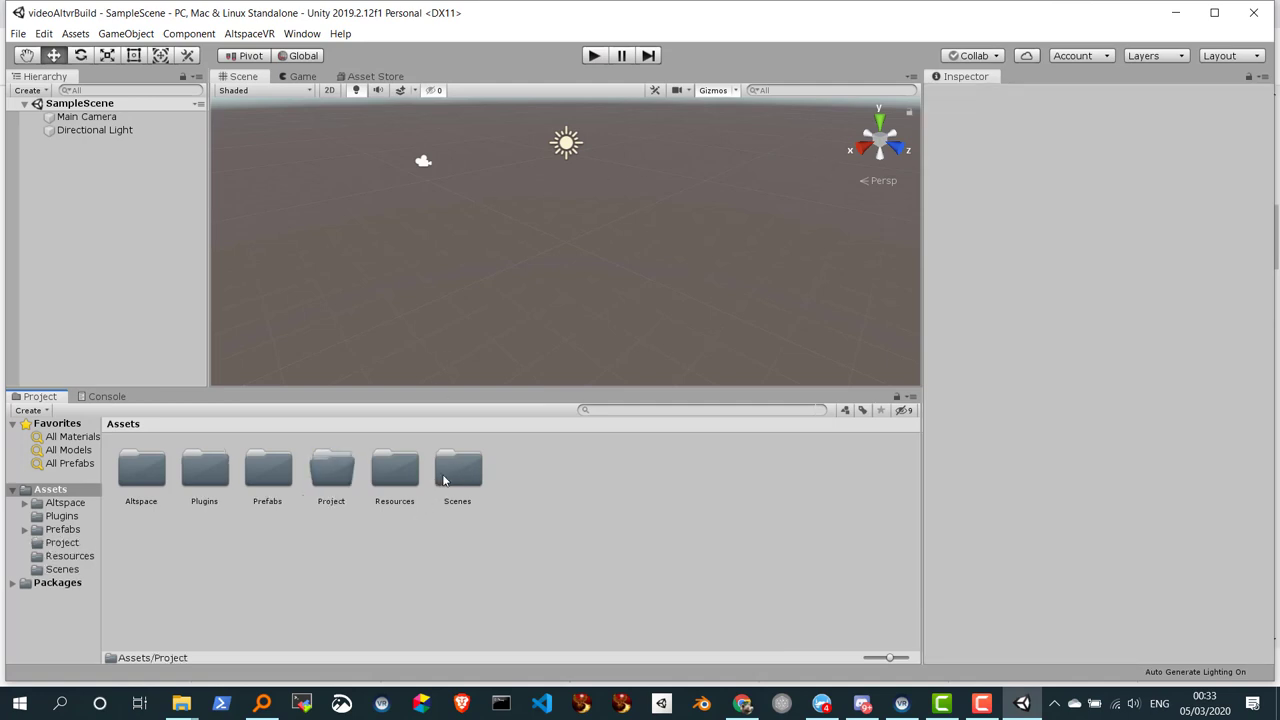
double_click(457, 472)
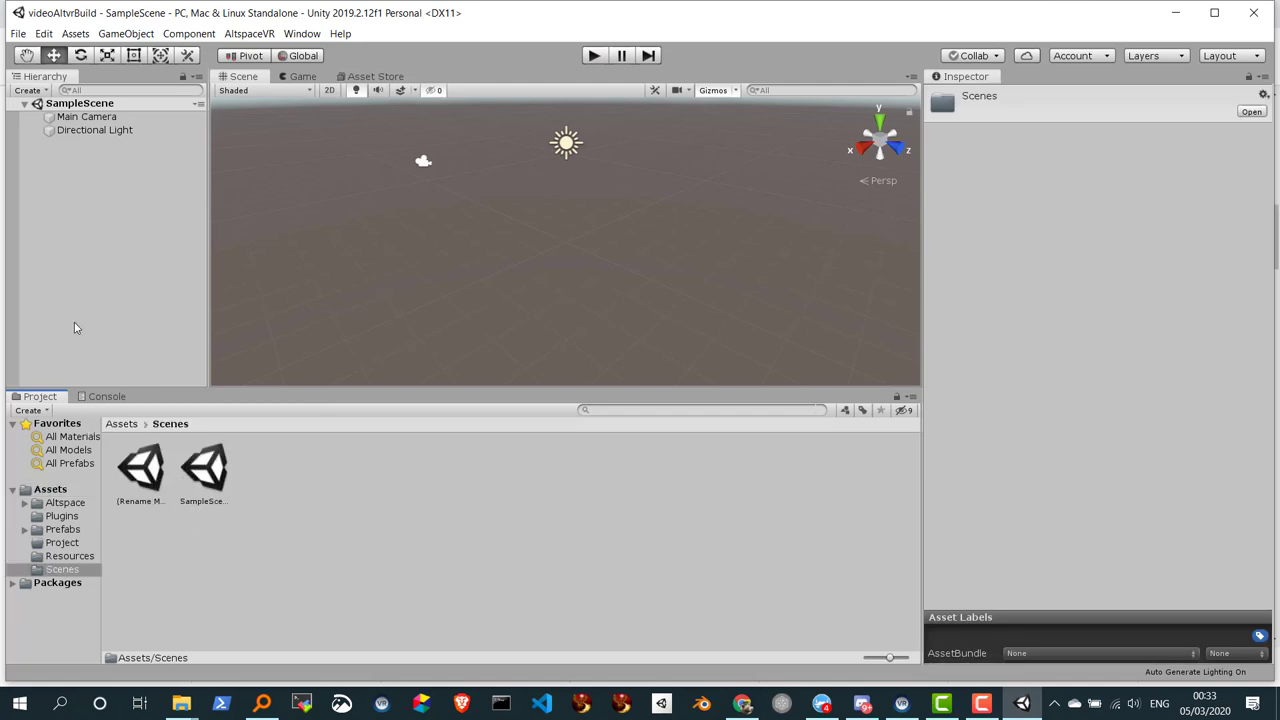
click(155, 488)
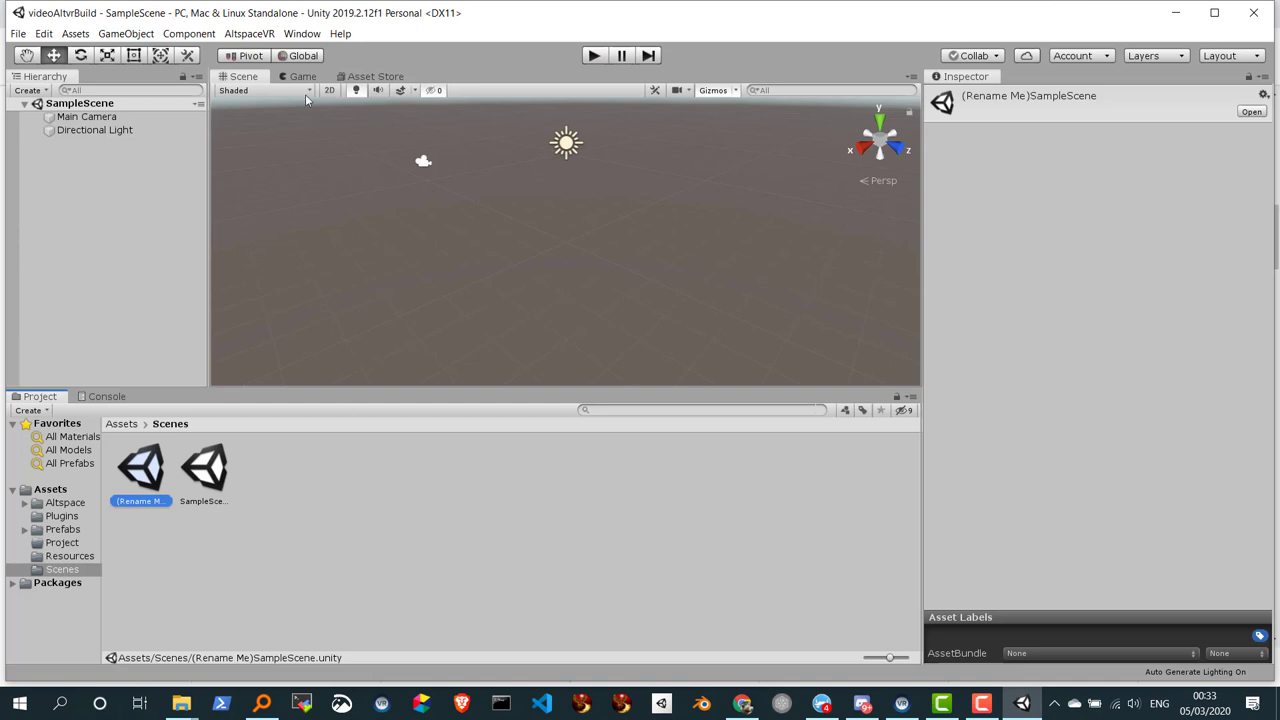
click(258, 36)
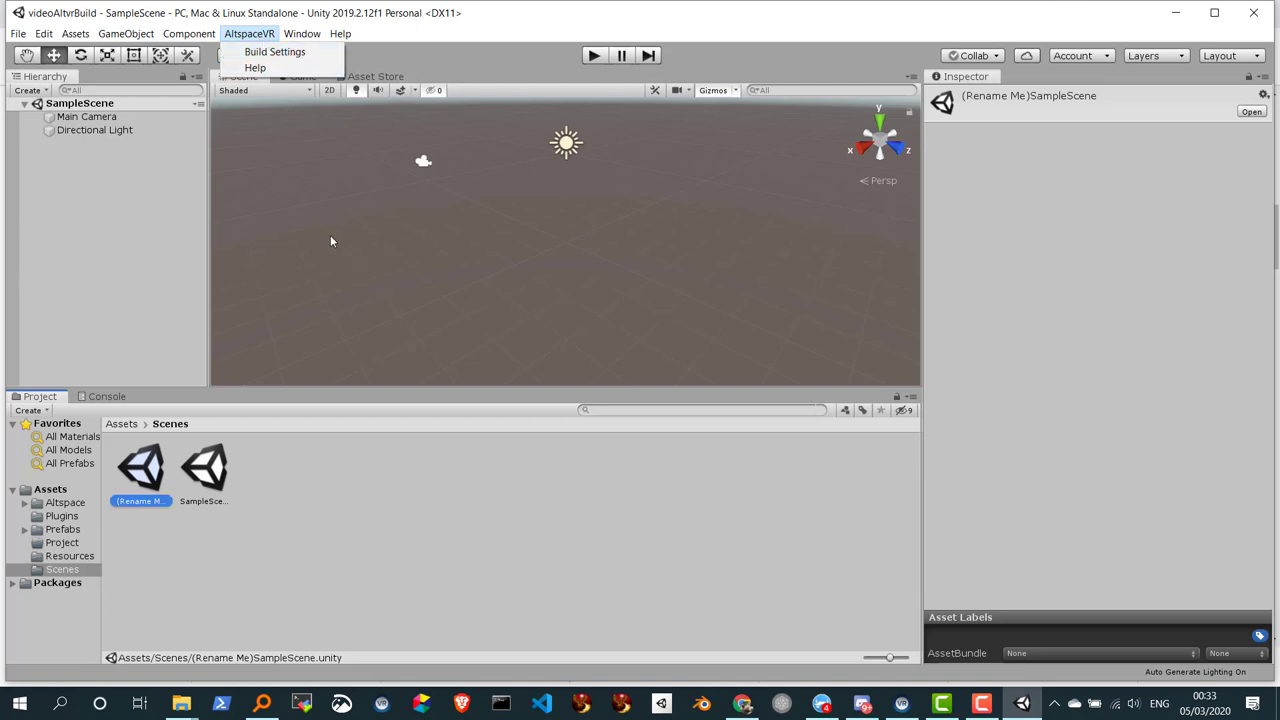
click(76, 105)
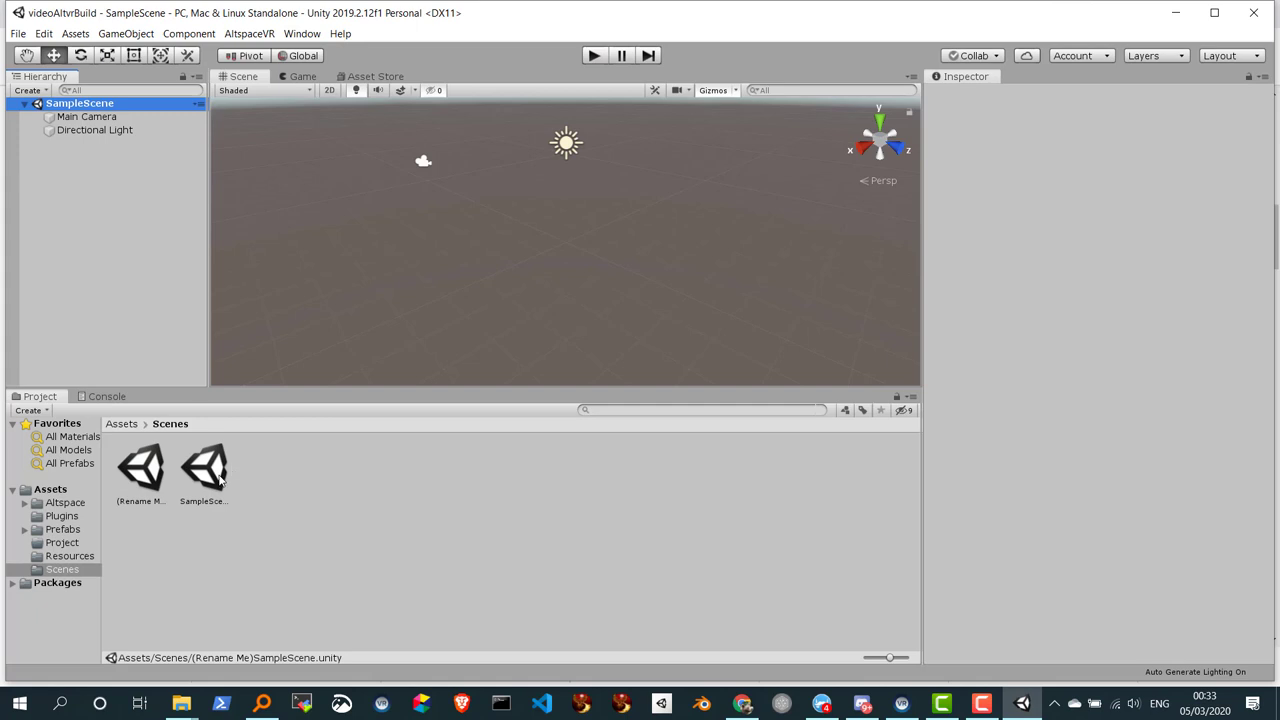
click(220, 480)
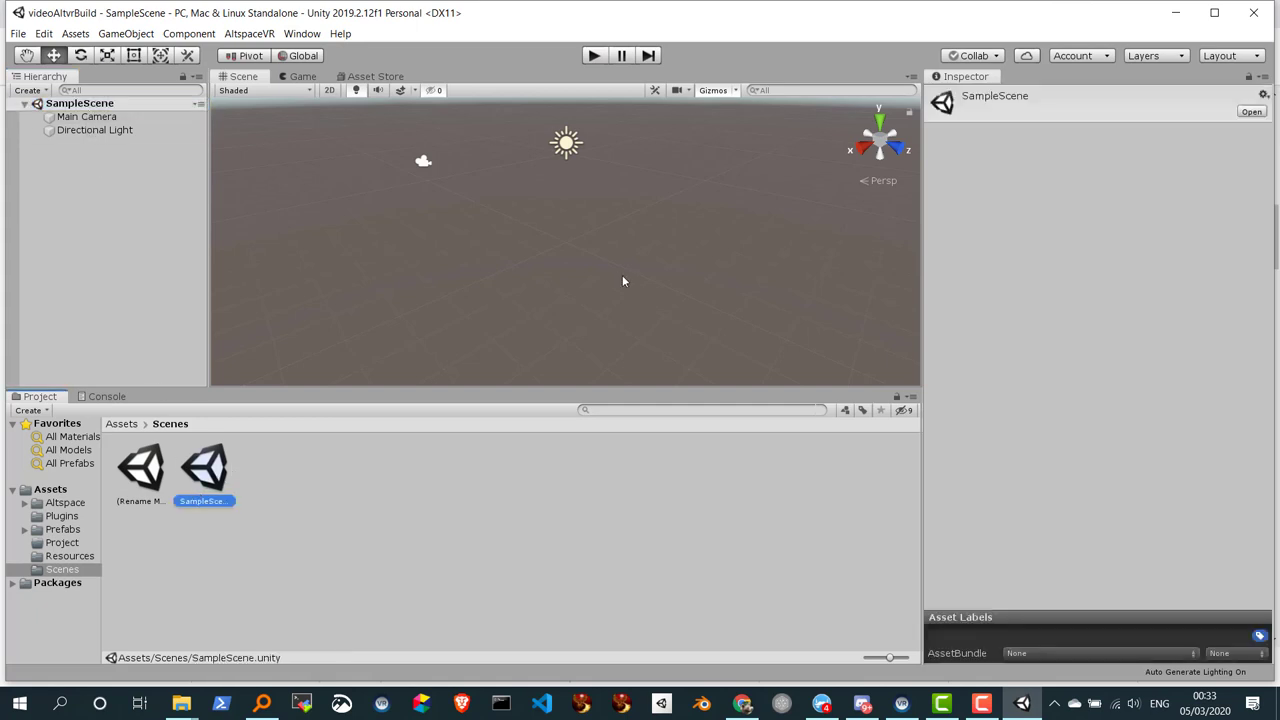
Add a 3D Plane to SampleScene via GameObject > 3D Object > Plane.
click(127, 34)
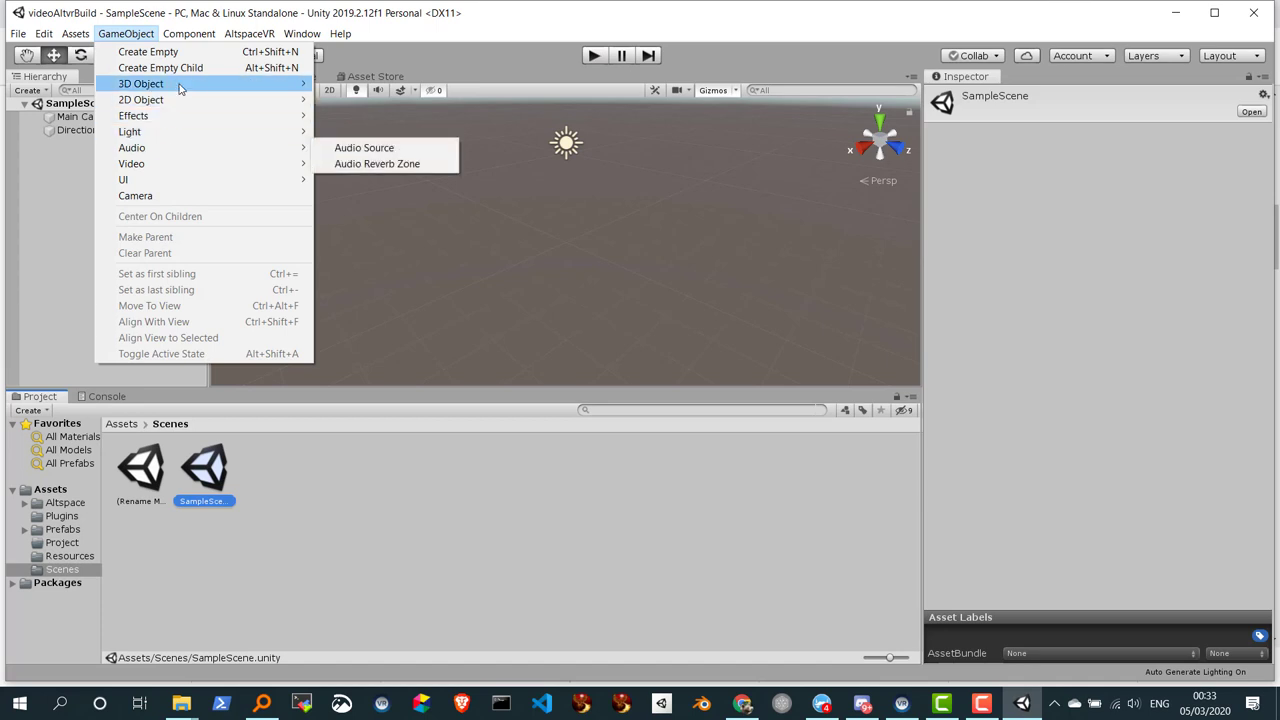
mouse_move(200, 92)
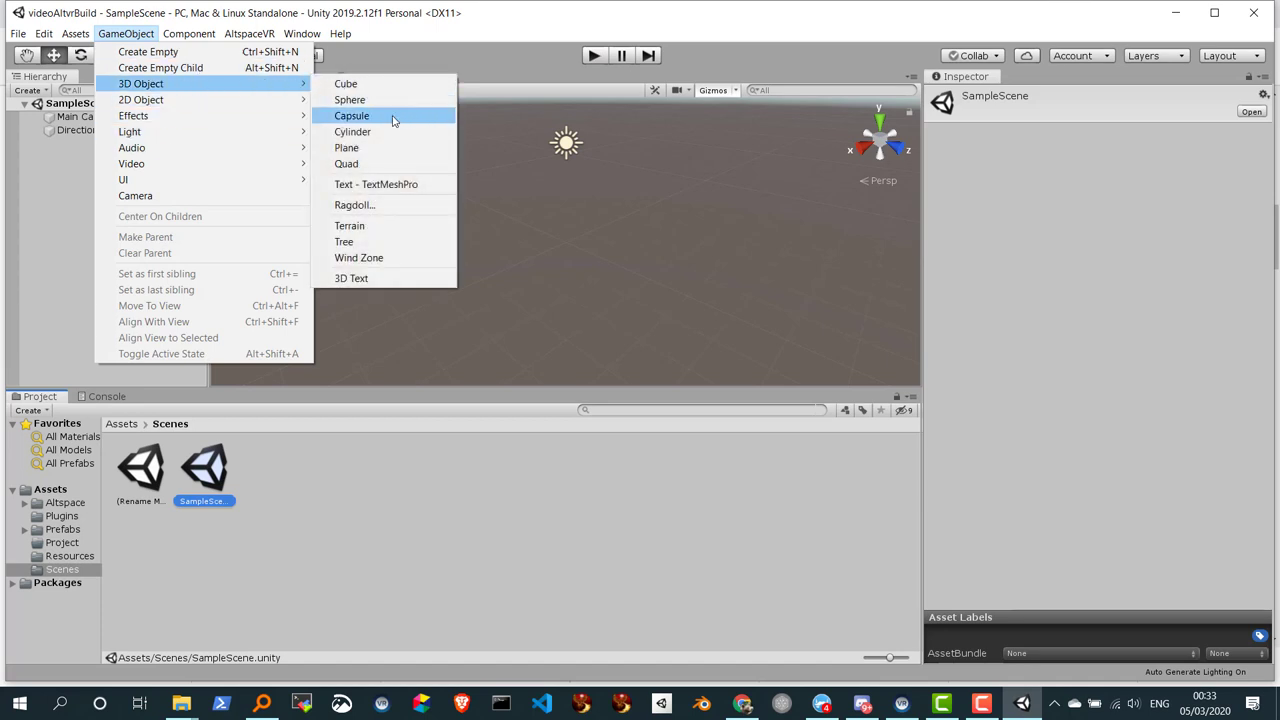
click(372, 148)
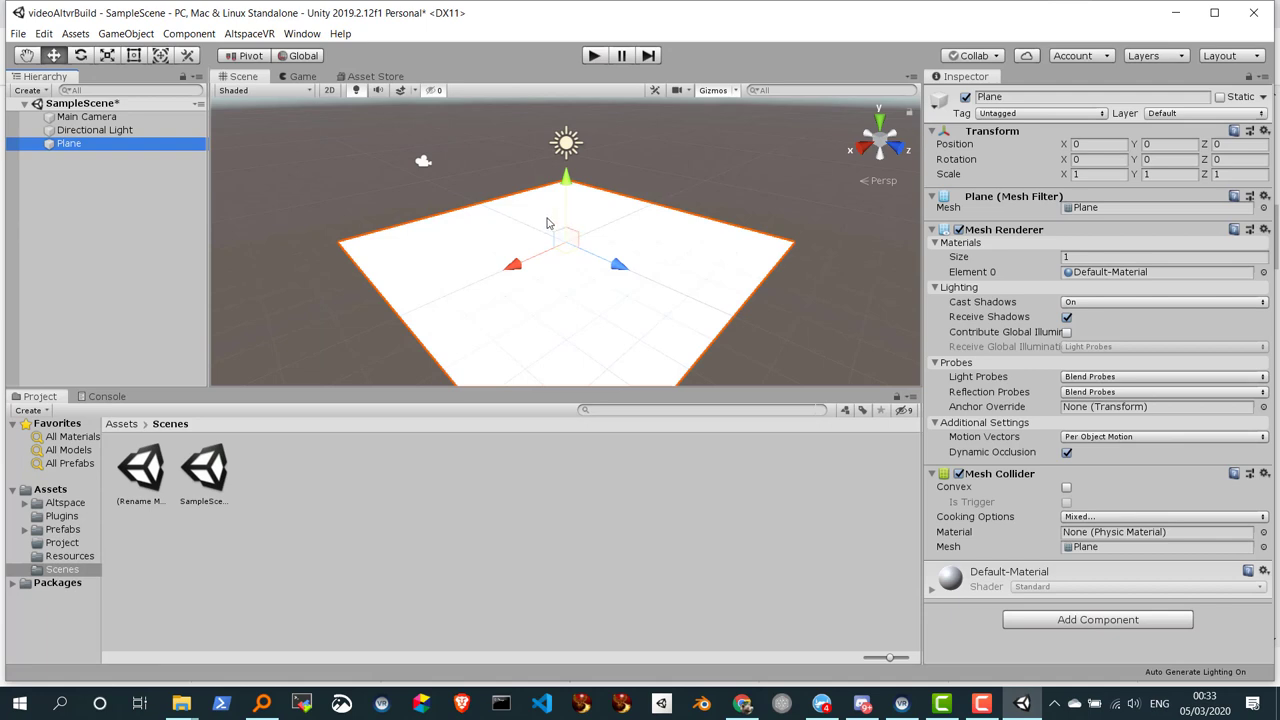
Scale the ground plane up uniformly to 2.274.
key(e)
key(r)
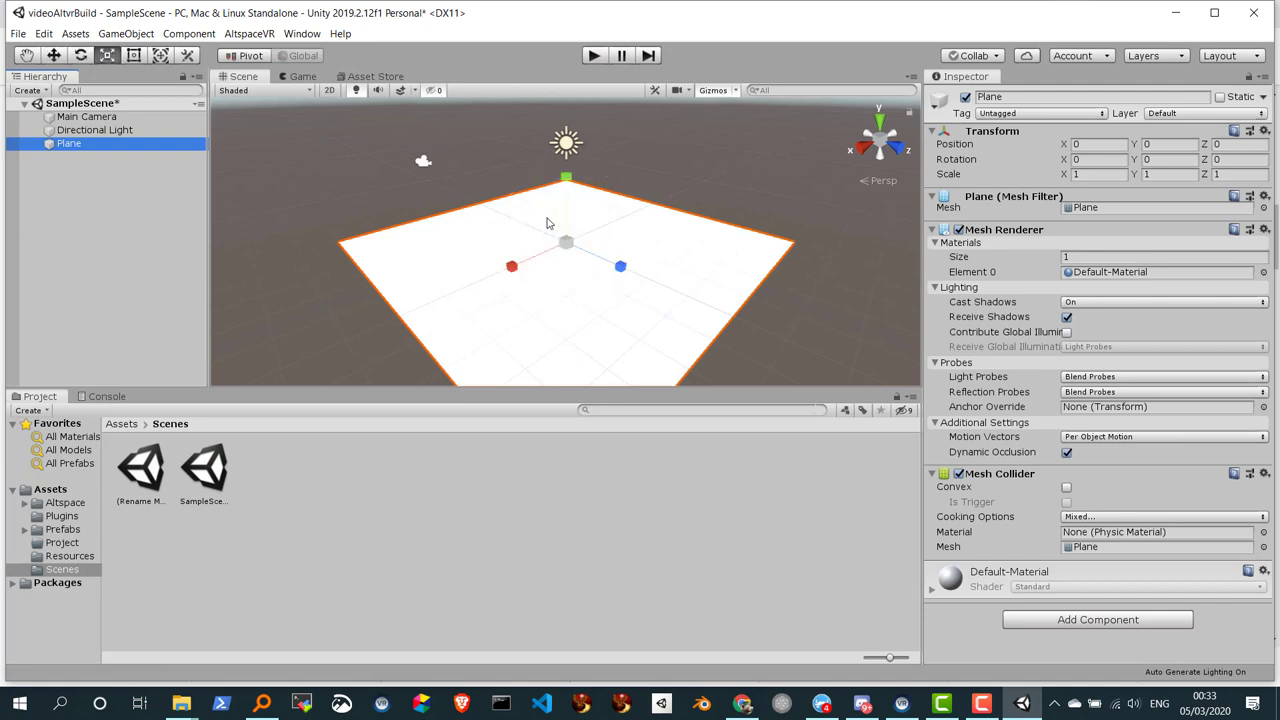
drag(564, 249, 671, 249)
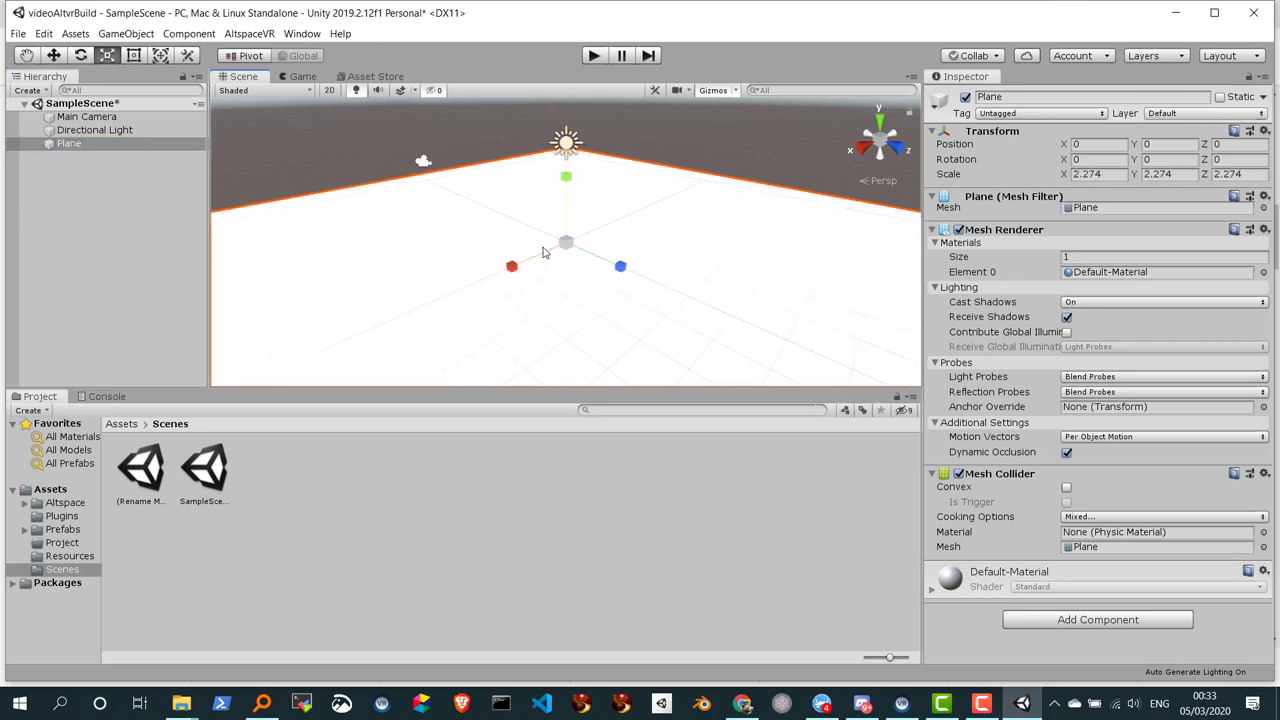
Add a second plane and rotate it -90 on Z to stand upright as a wall.
click(127, 38)
mouse_move(250, 84)
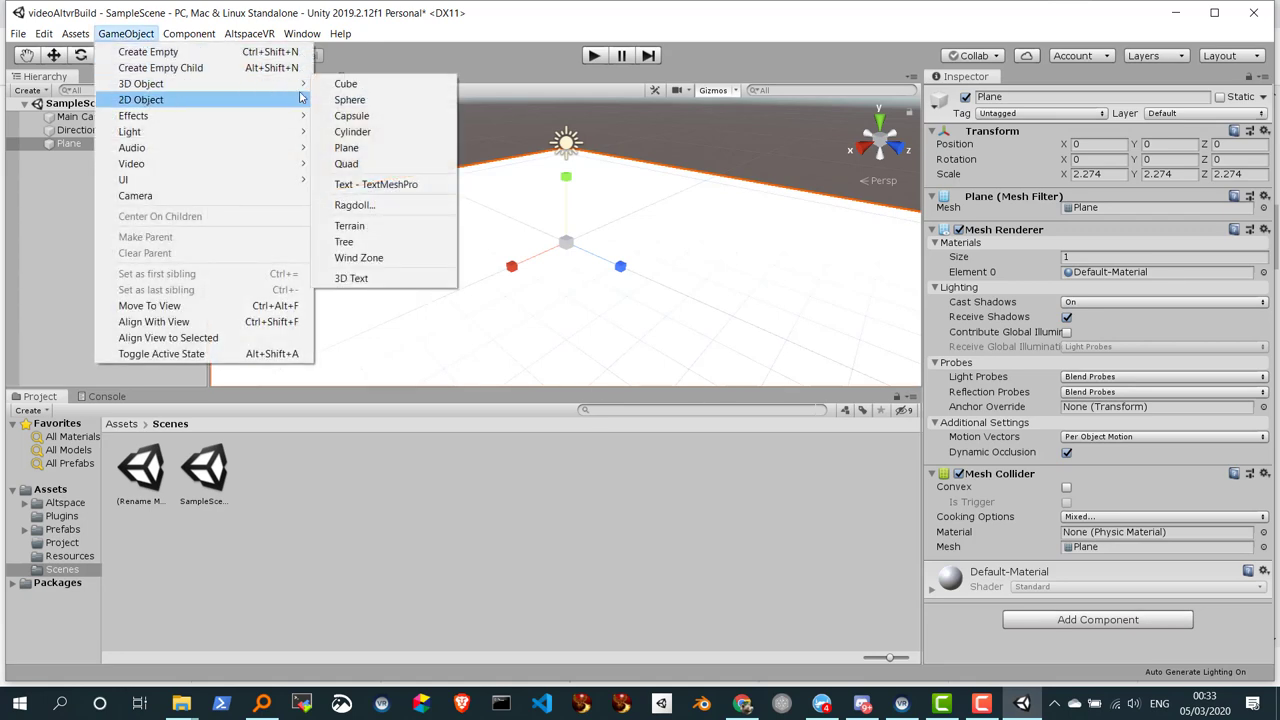
click(373, 148)
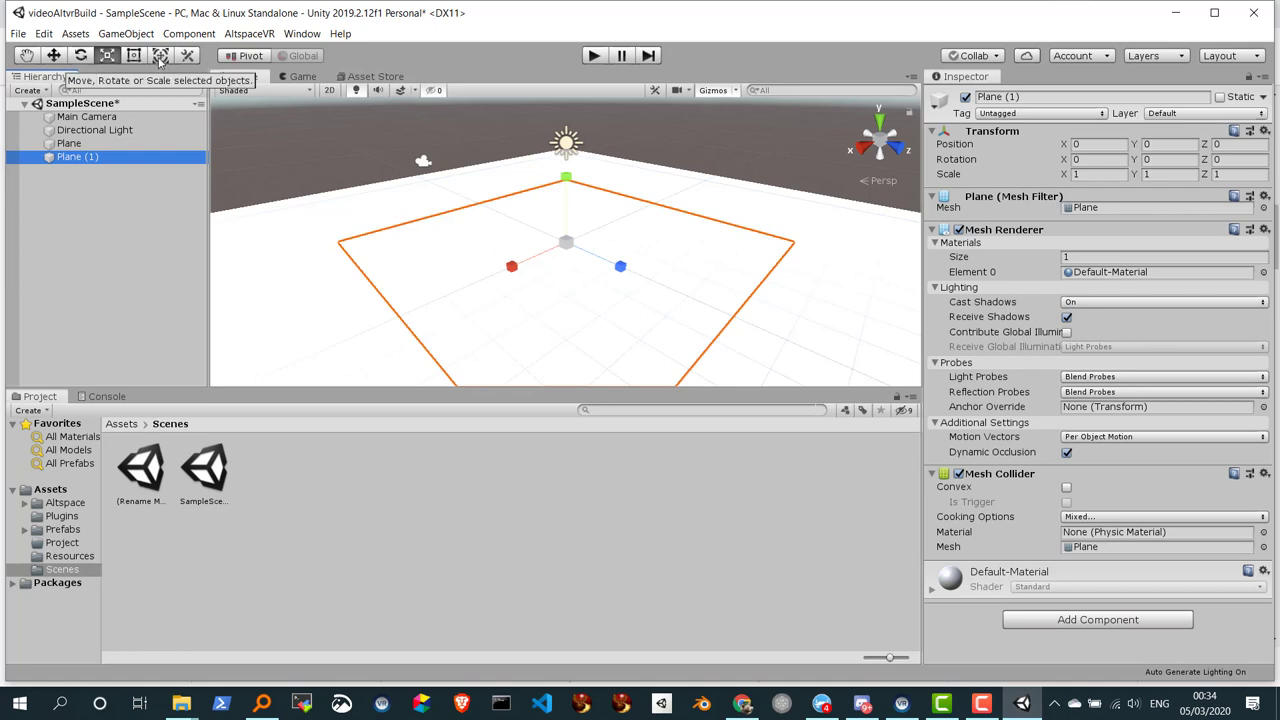
click(81, 56)
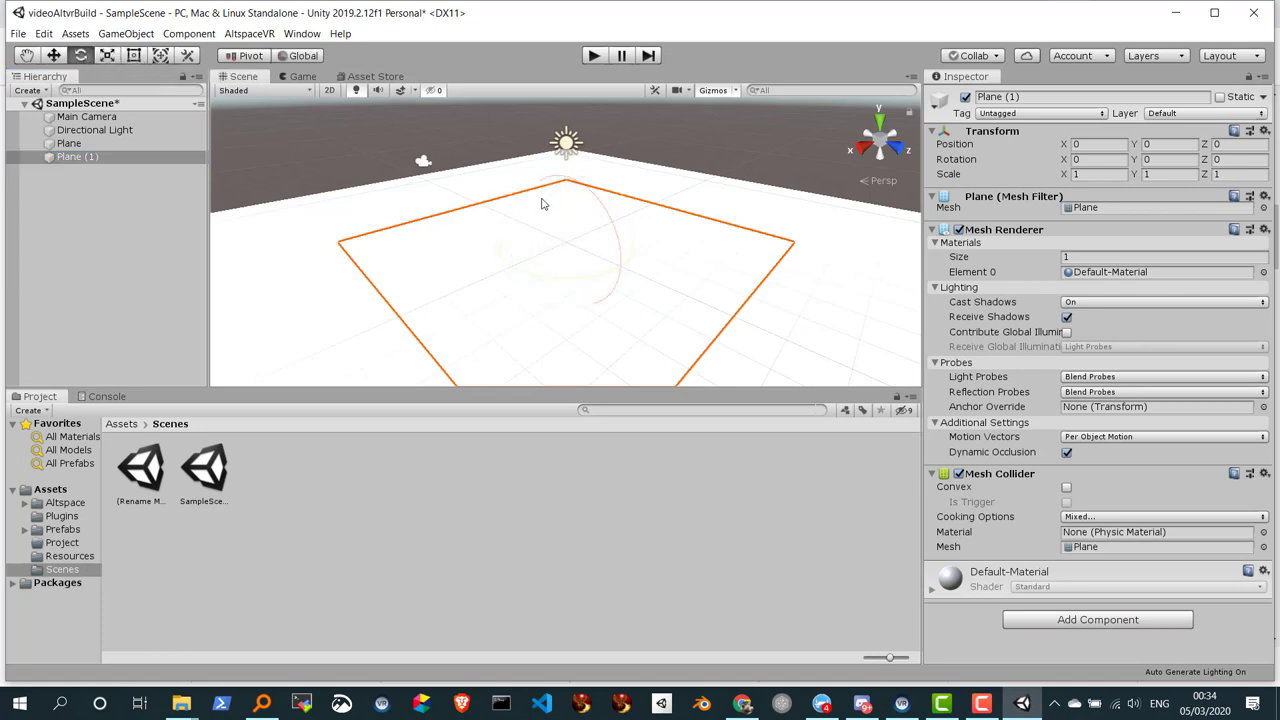
drag(523, 203, 400, 343)
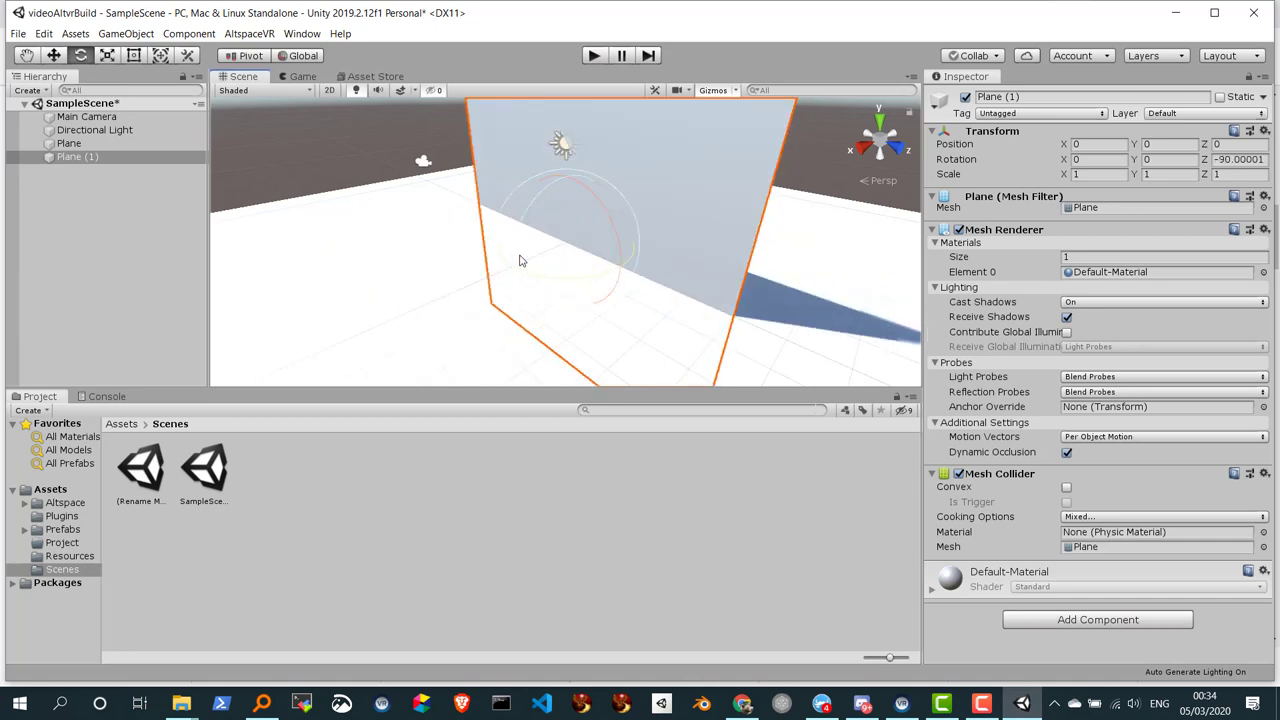
scroll(548, 232, down, 5)
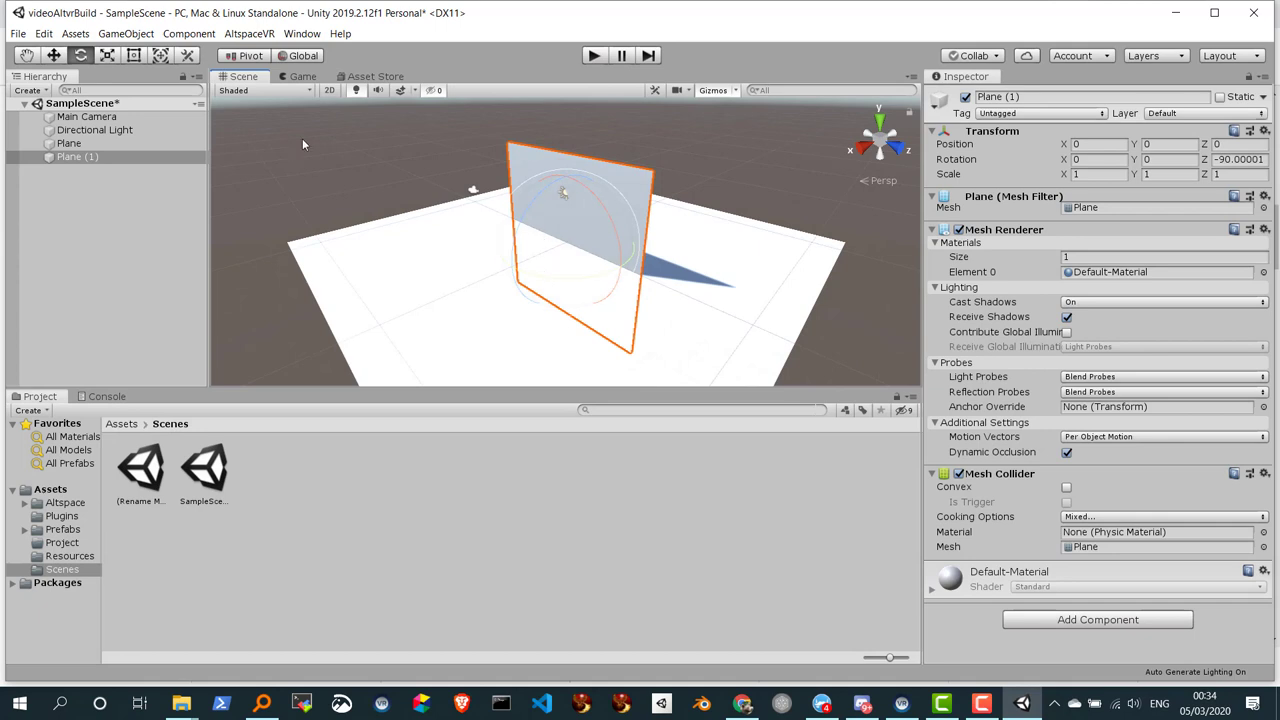
Raise the wall plane above the ground, shift it along X, and shrink it with the Rect tool.
key(w)
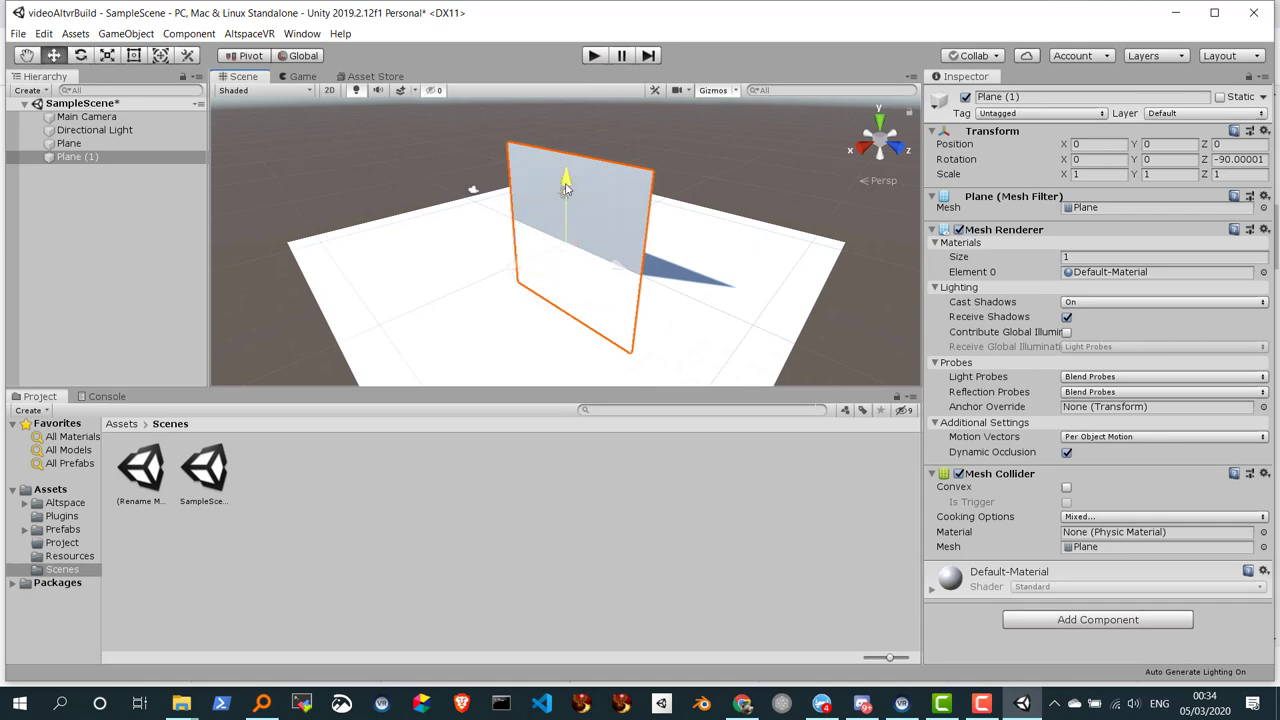
drag(566, 179, 573, 104)
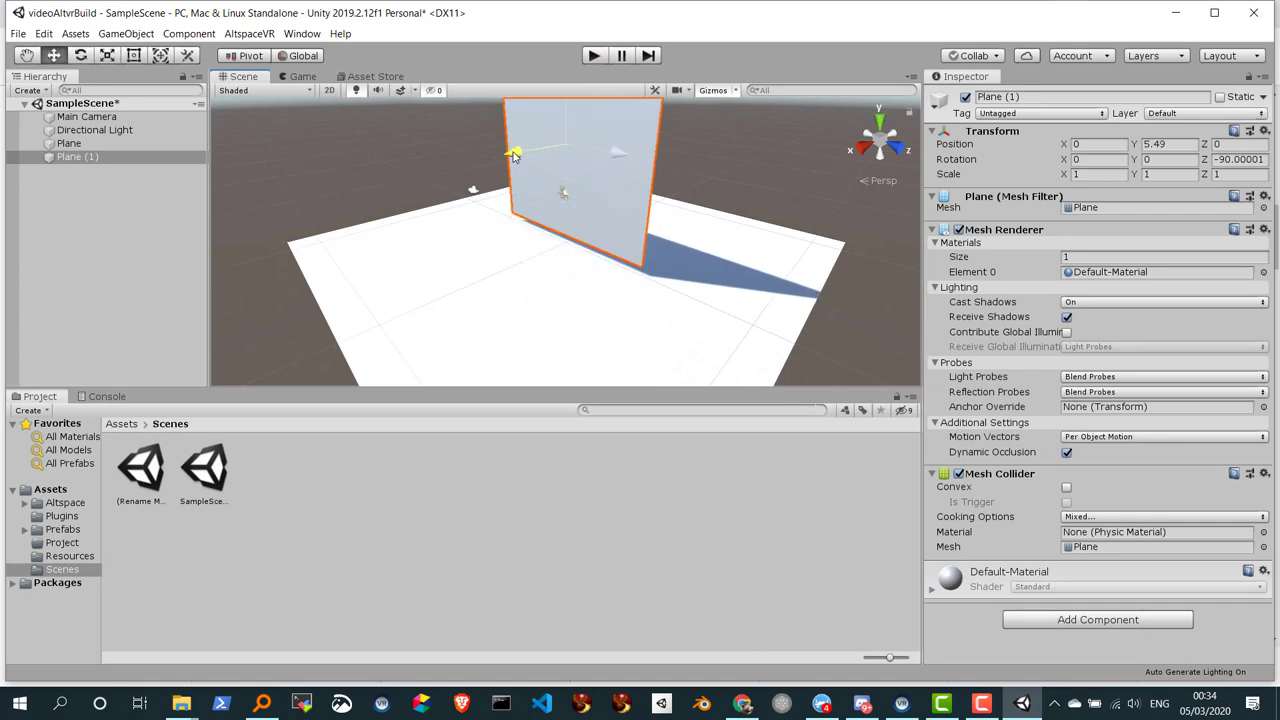
drag(514, 157, 549, 155)
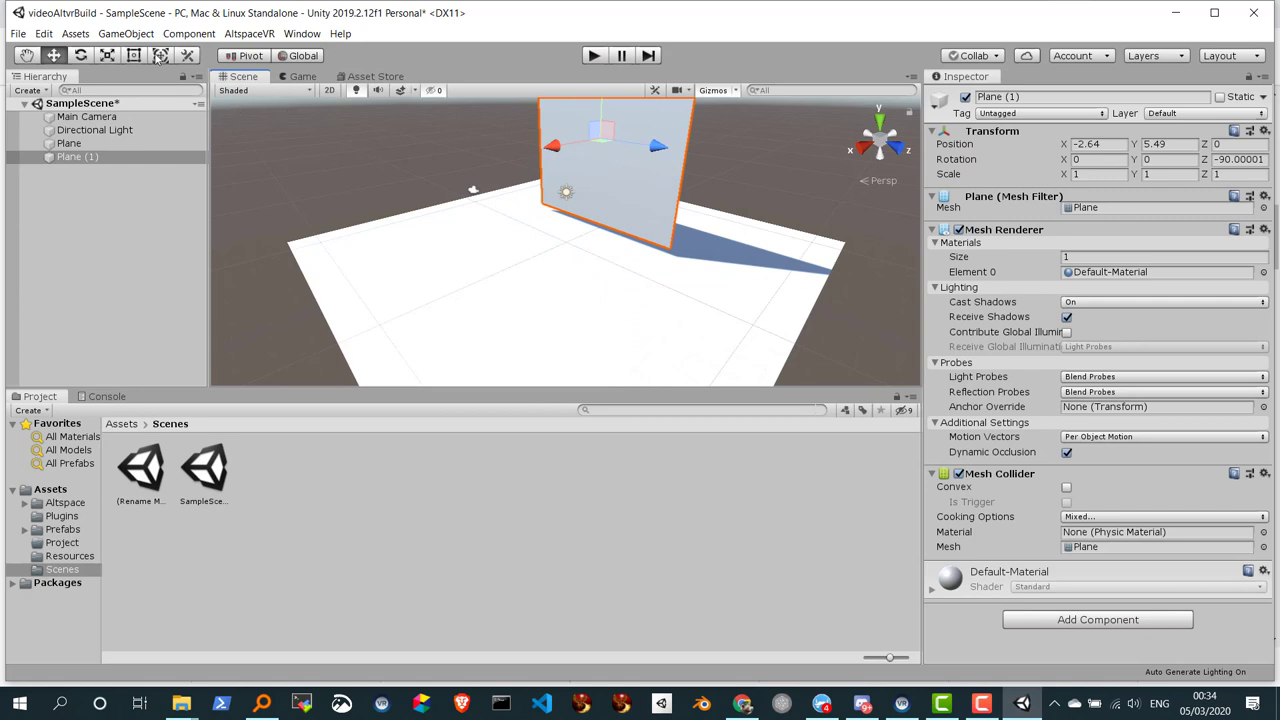
click(133, 55)
alt+drag(716, 173, 692, 171)
drag(587, 108, 580, 164)
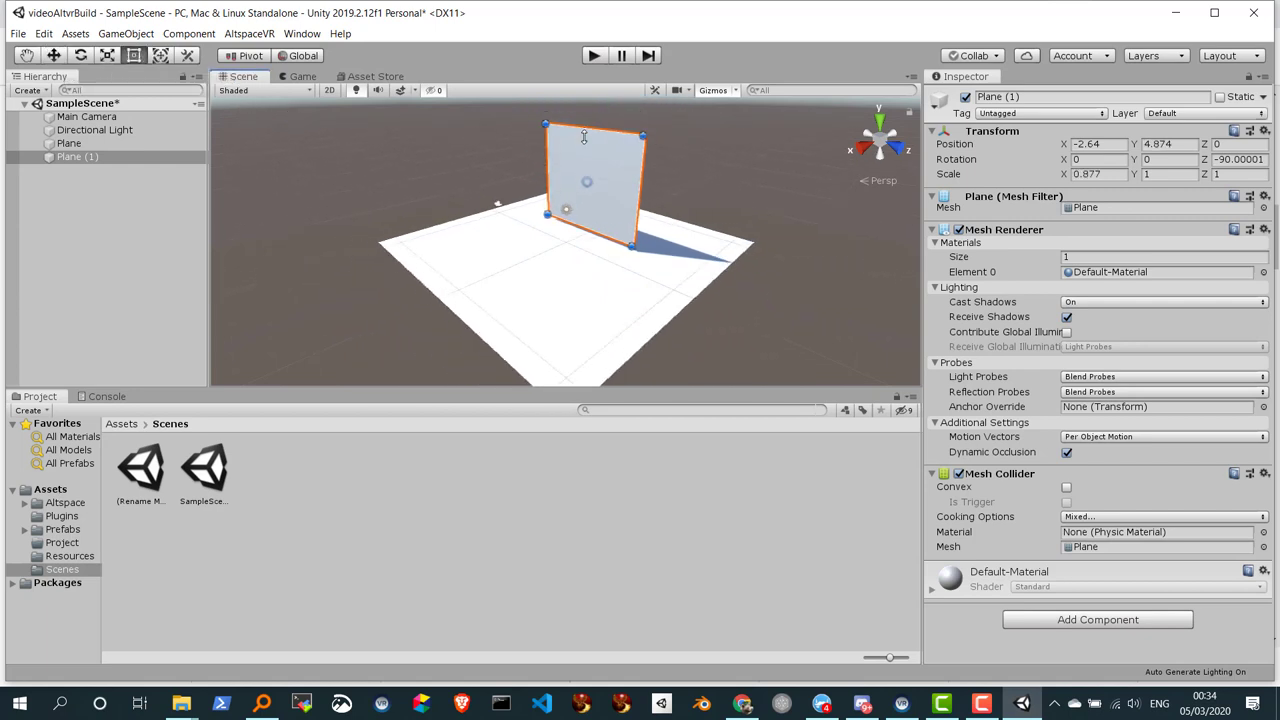
scroll(572, 244, up, 1)
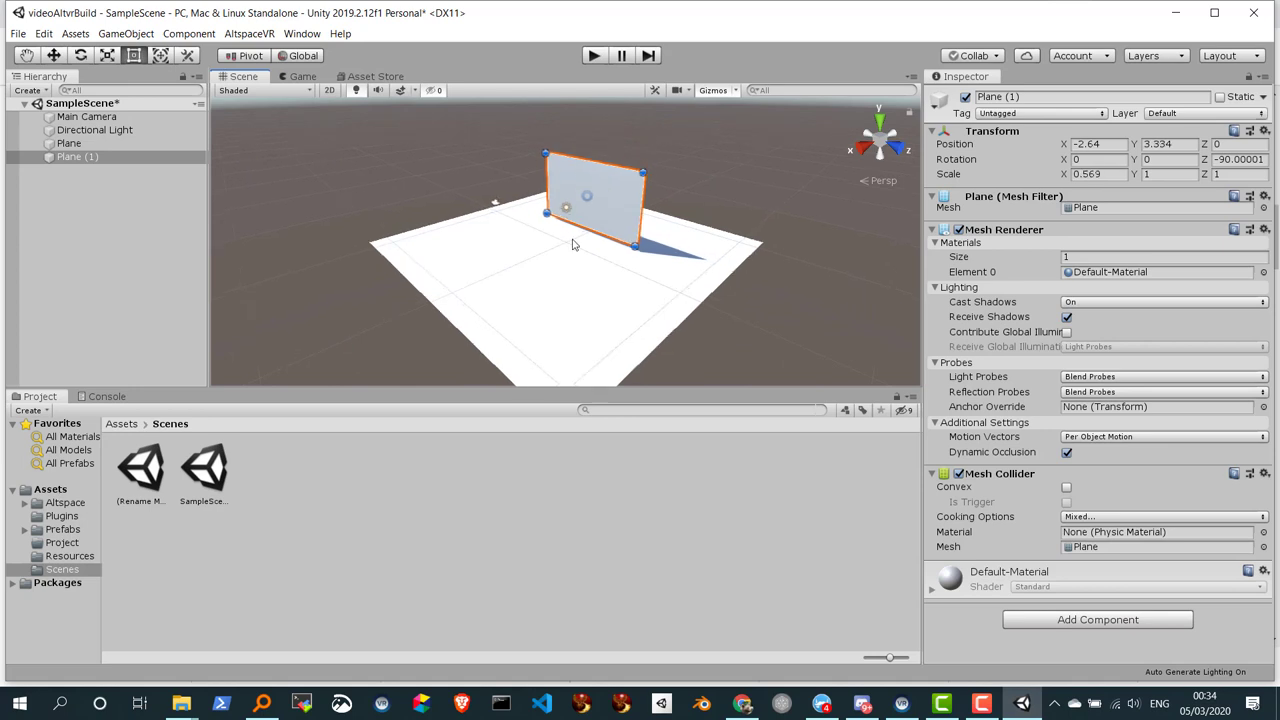
scroll(573, 244, up, 2)
scroll(572, 244, up, 2)
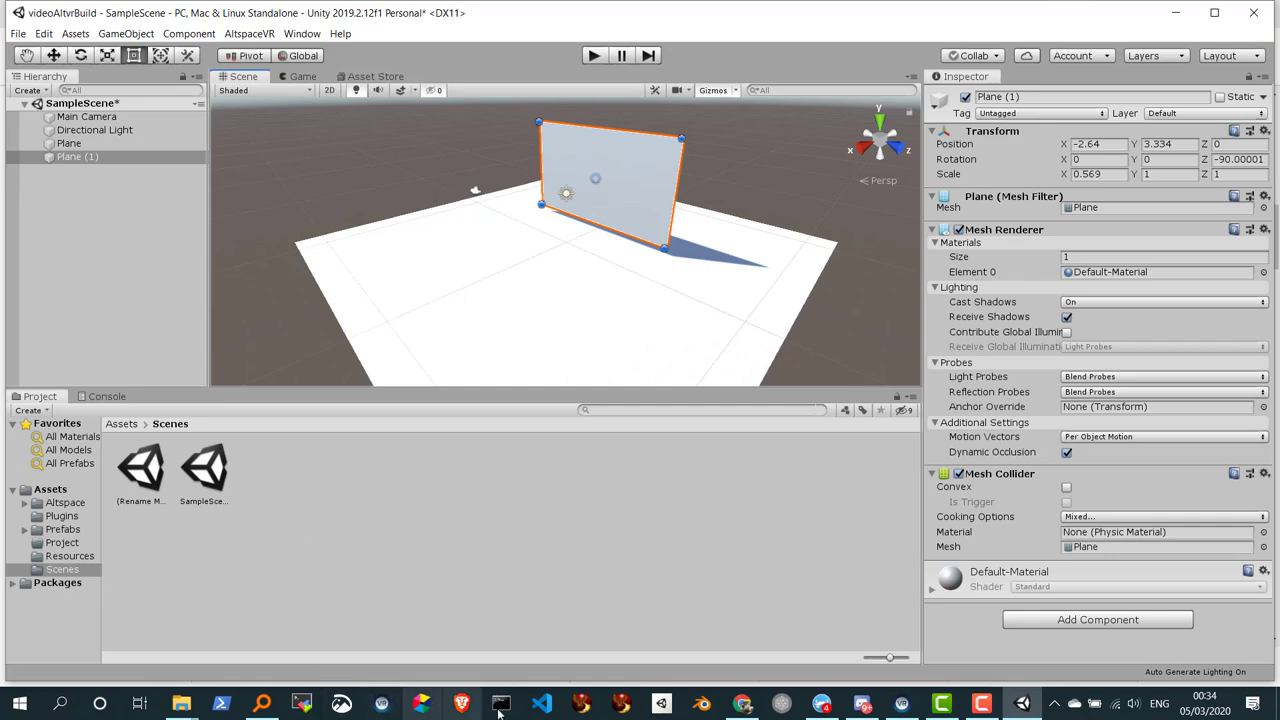
Download Pixabay's dark cloudy 'sky' photo at 1920×1080 and show sky-690293_1920.jpg in its folder.
click(737, 706)
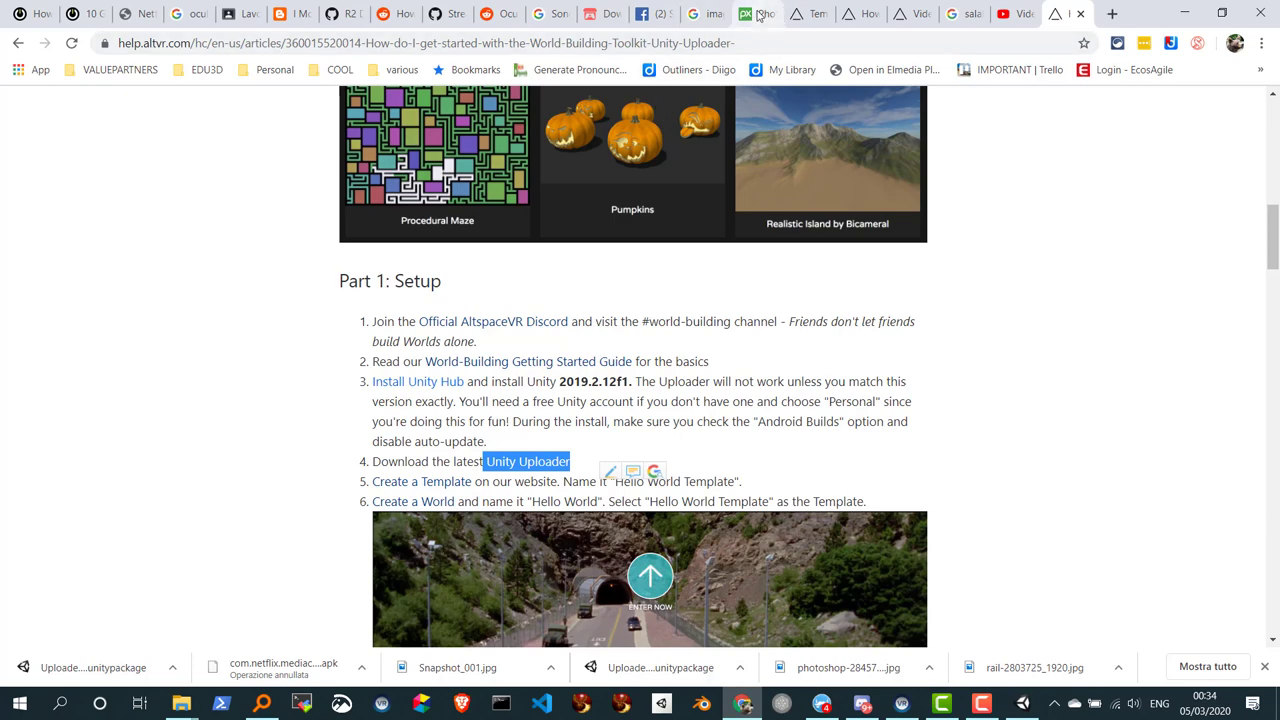
click(757, 14)
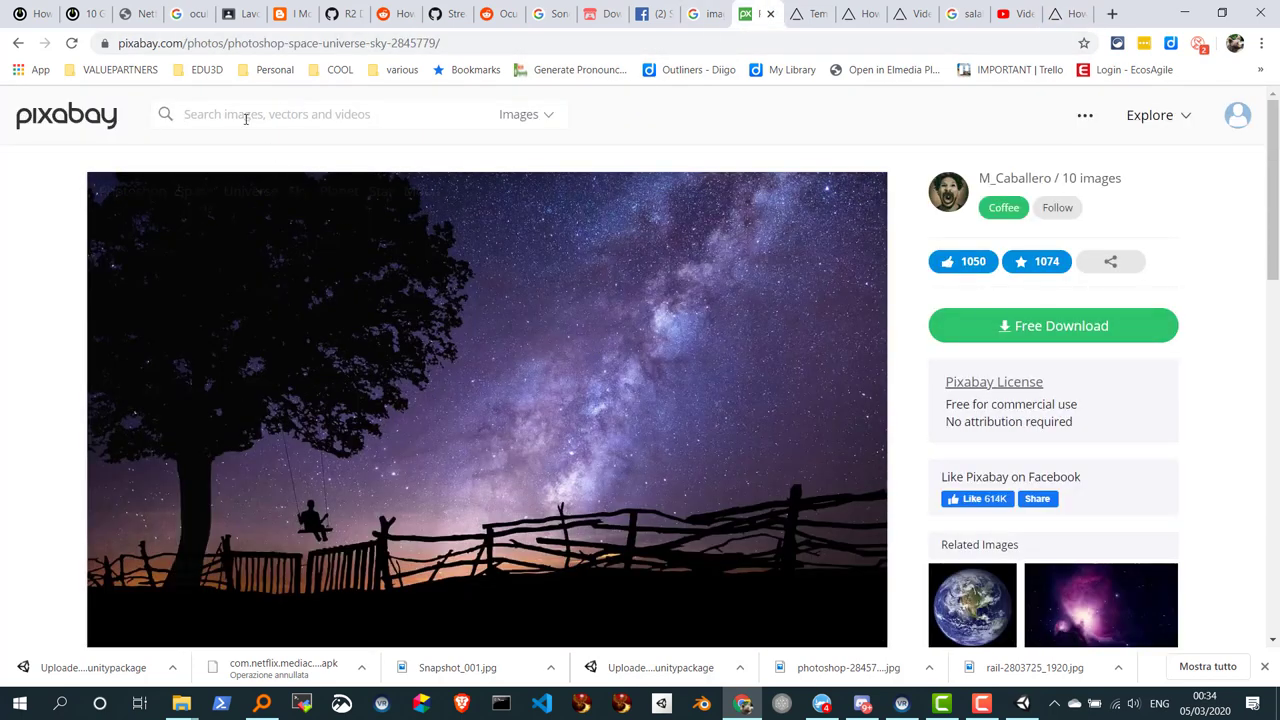
text(sky)
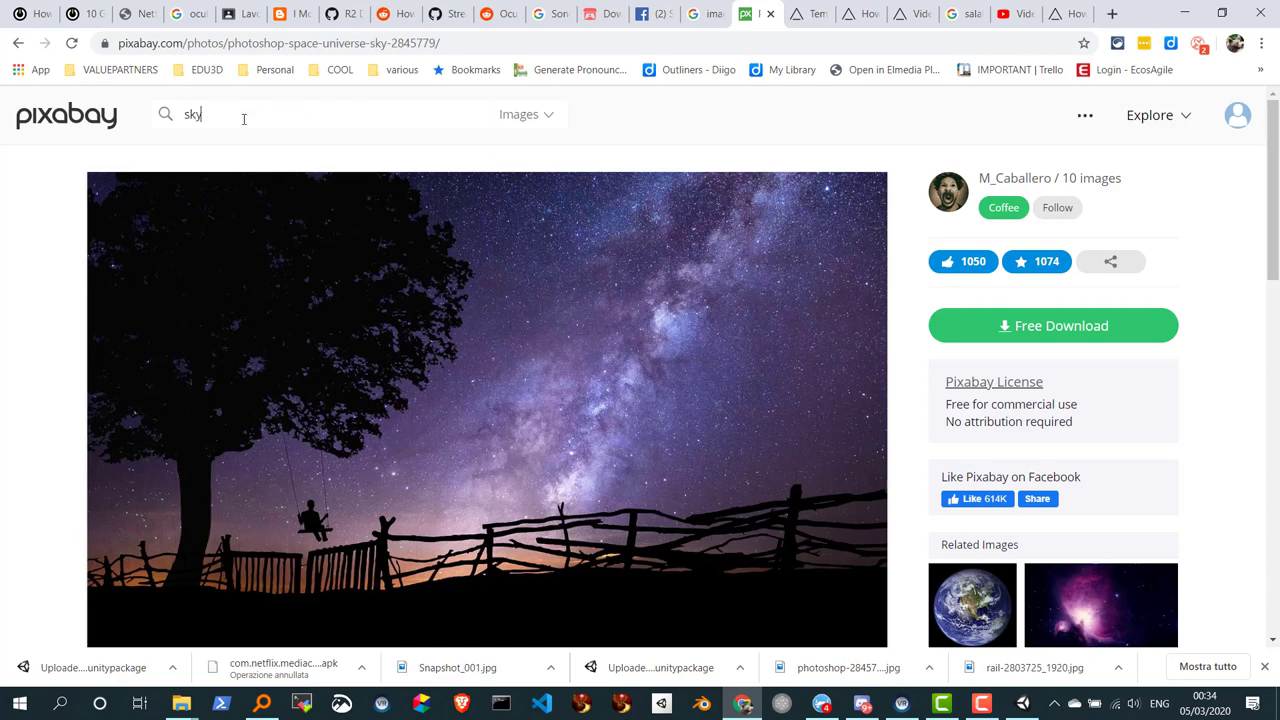
key(Return)
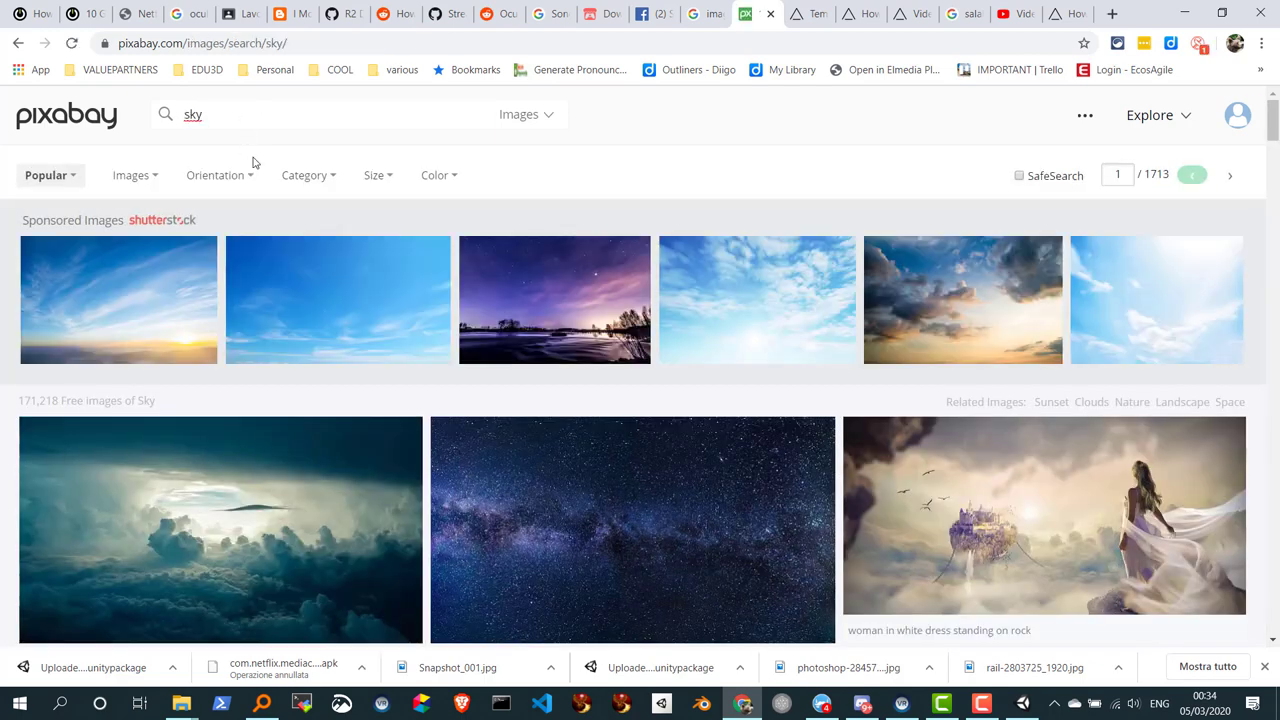
click(211, 529)
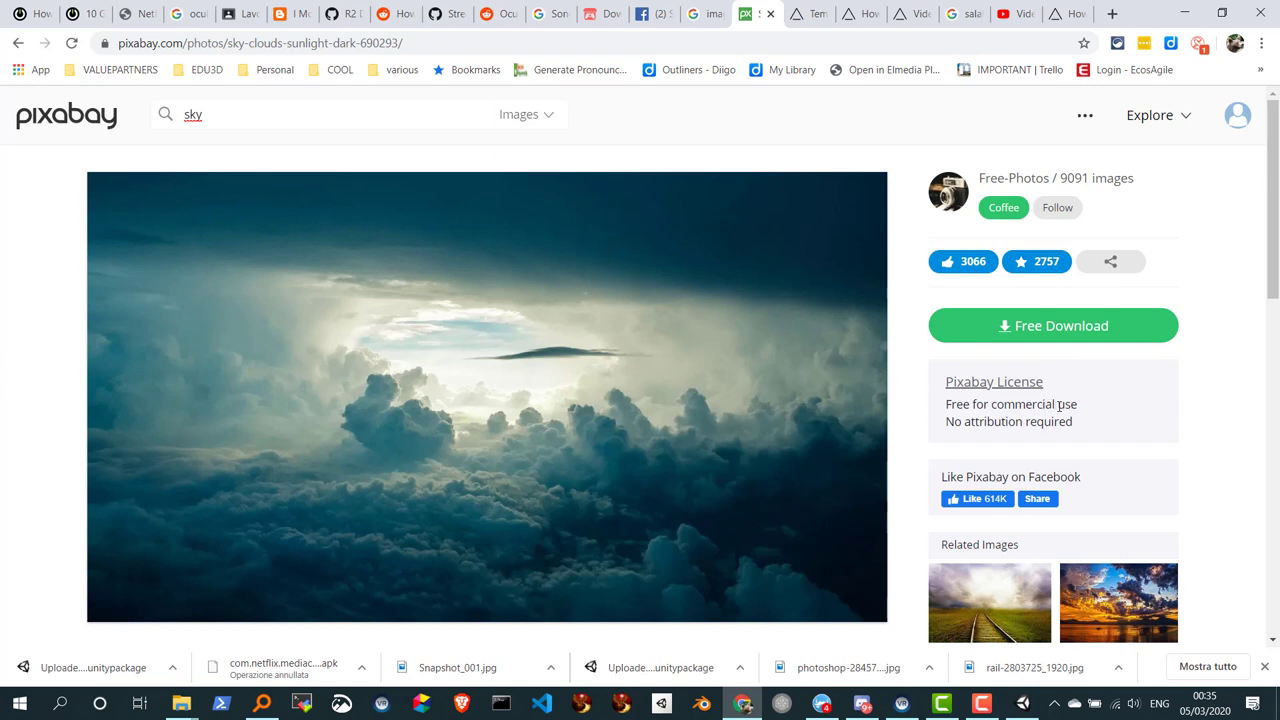
click(1070, 332)
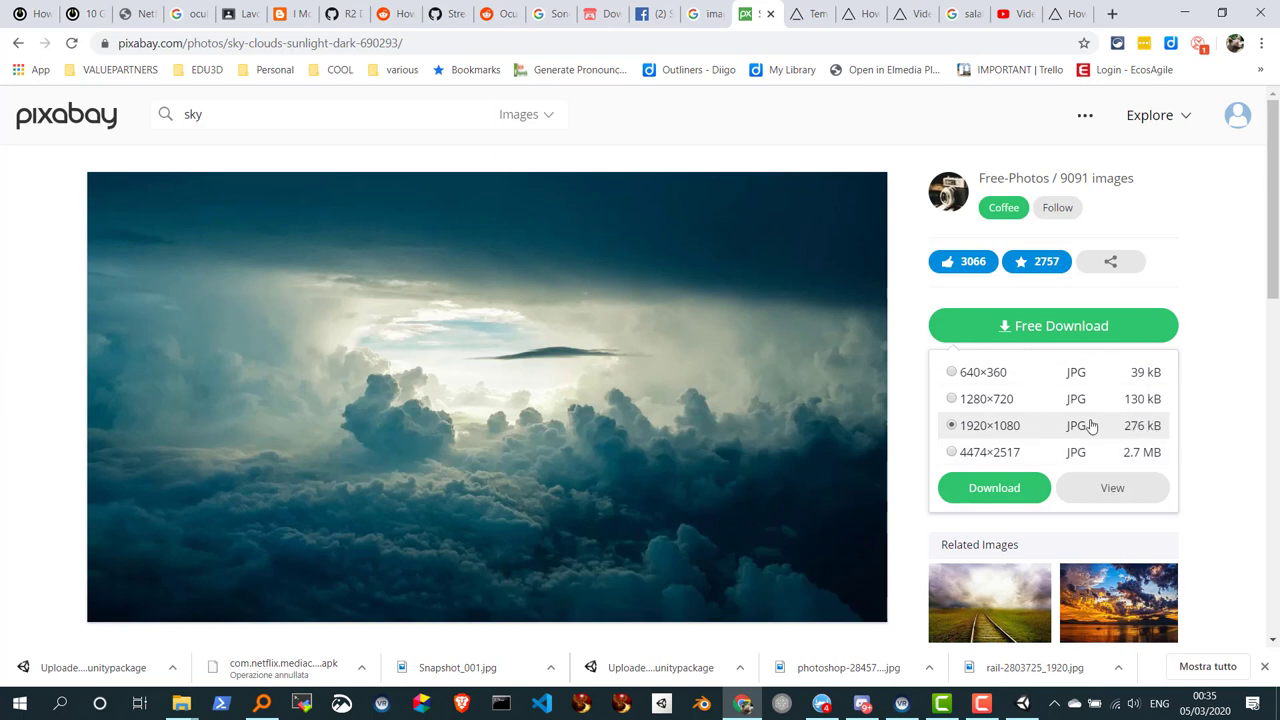
click(1010, 492)
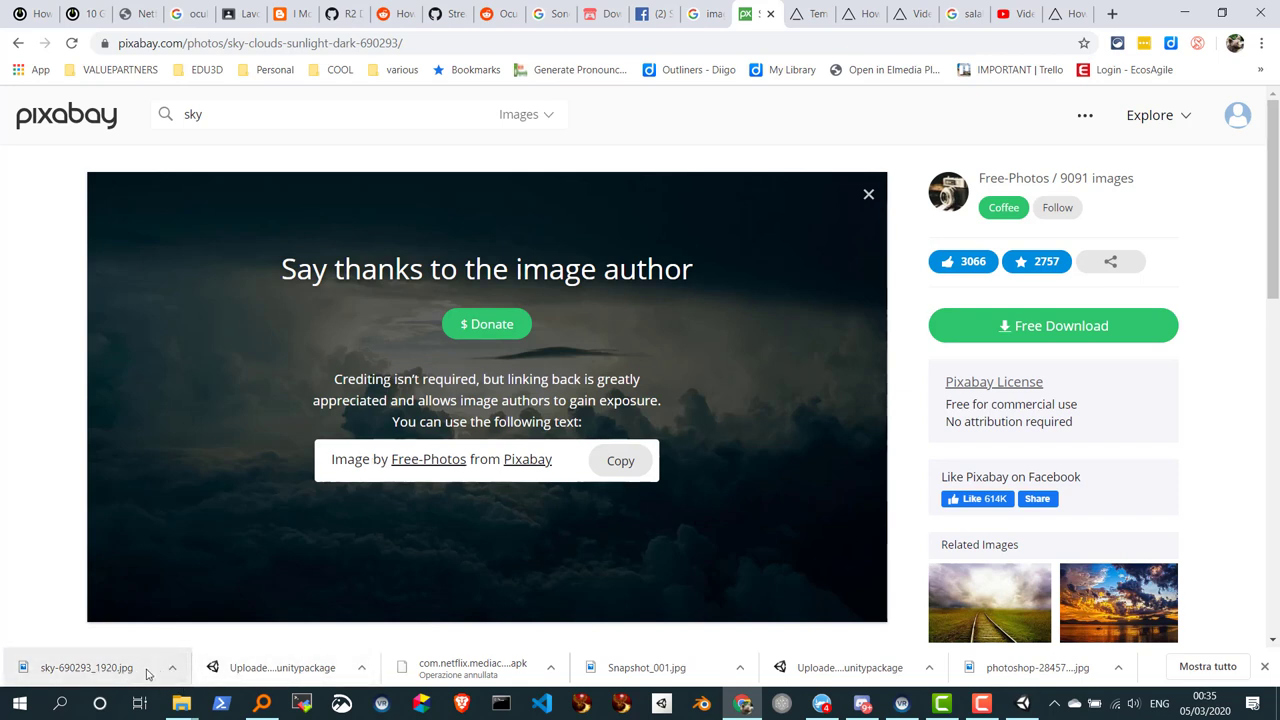
click(172, 669)
click(210, 608)
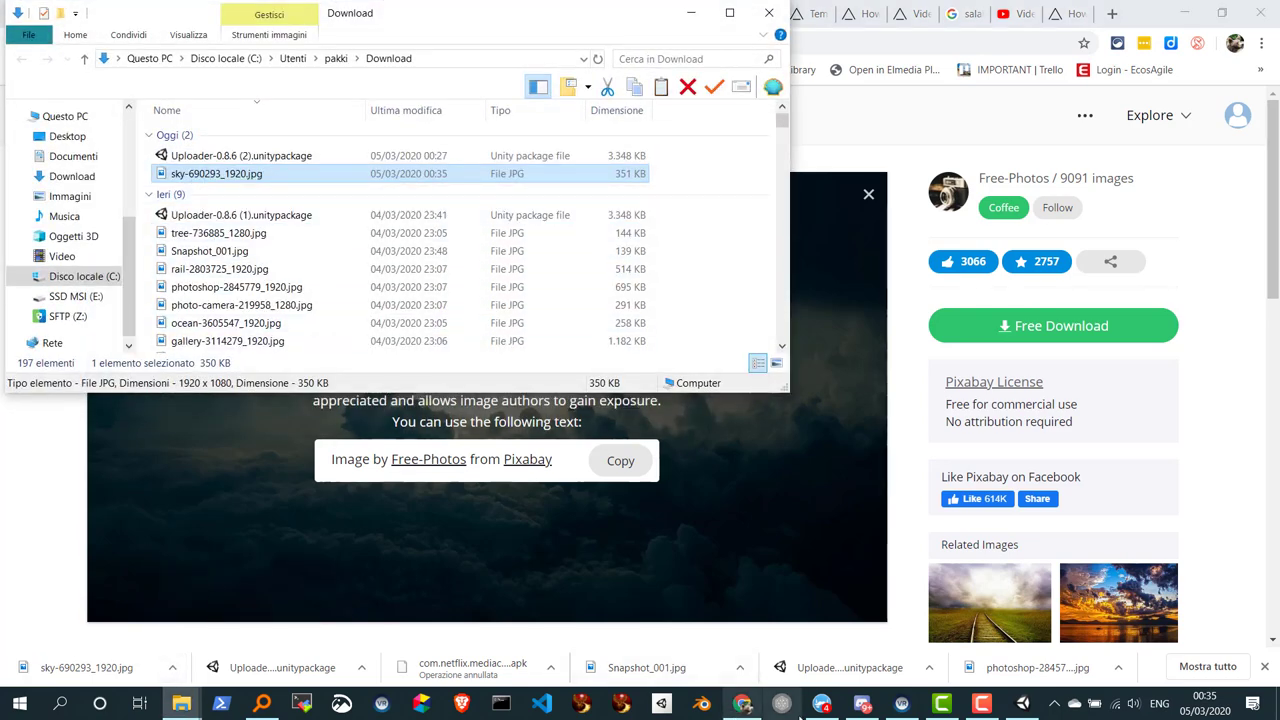
Import sky-690293_1920.jpg into the Scenes folder and apply it to the wall plane Plane (1).
click(1021, 703)
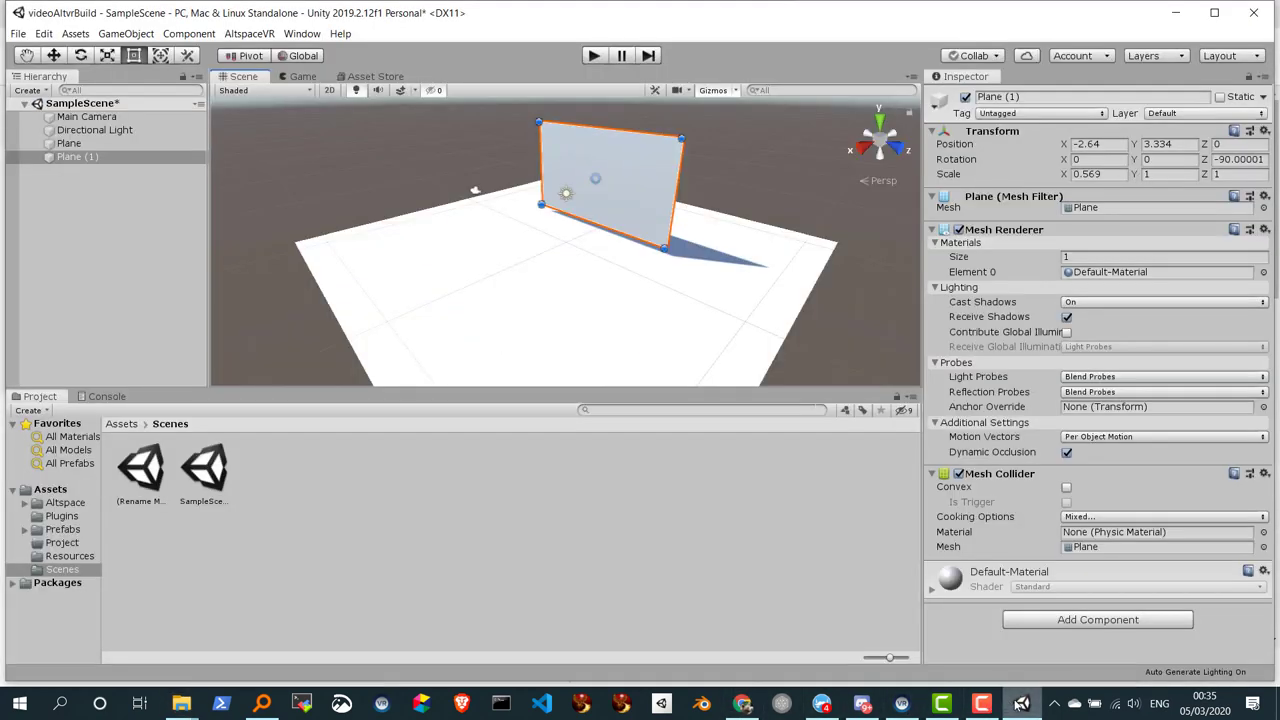
double_click(912, 12)
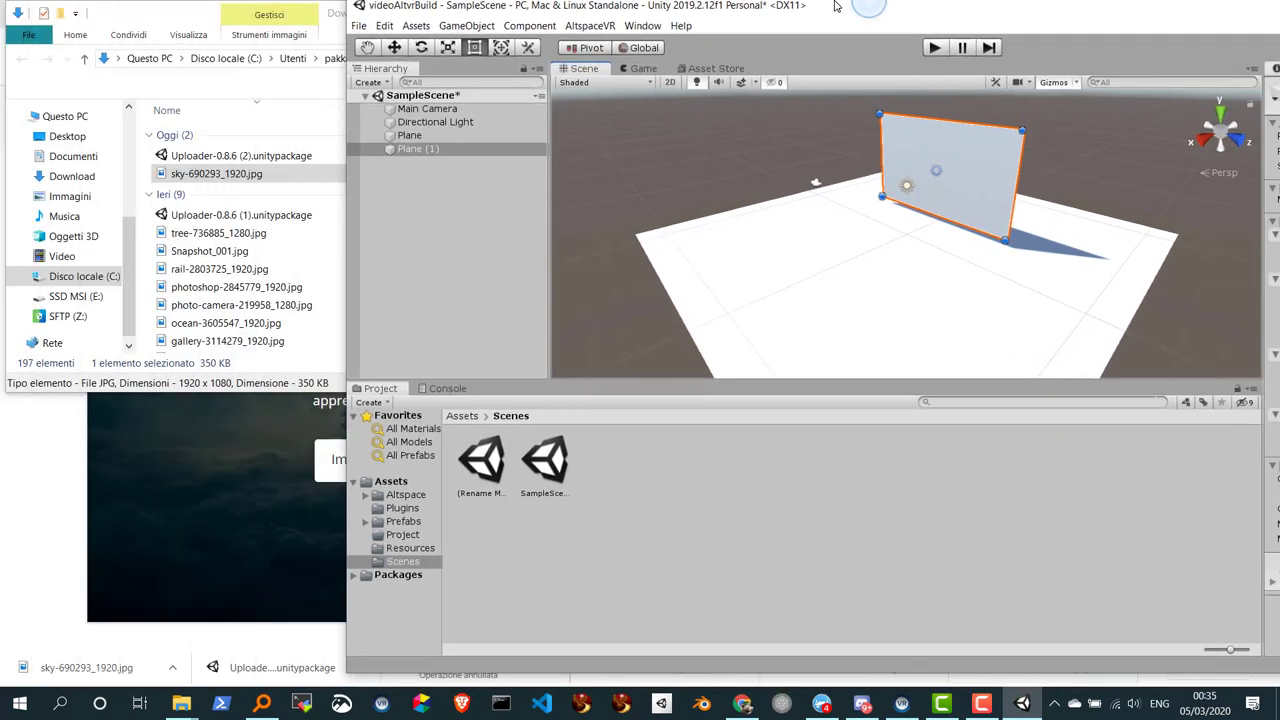
double_click(912, 12)
drag(495, 18, 890, 28)
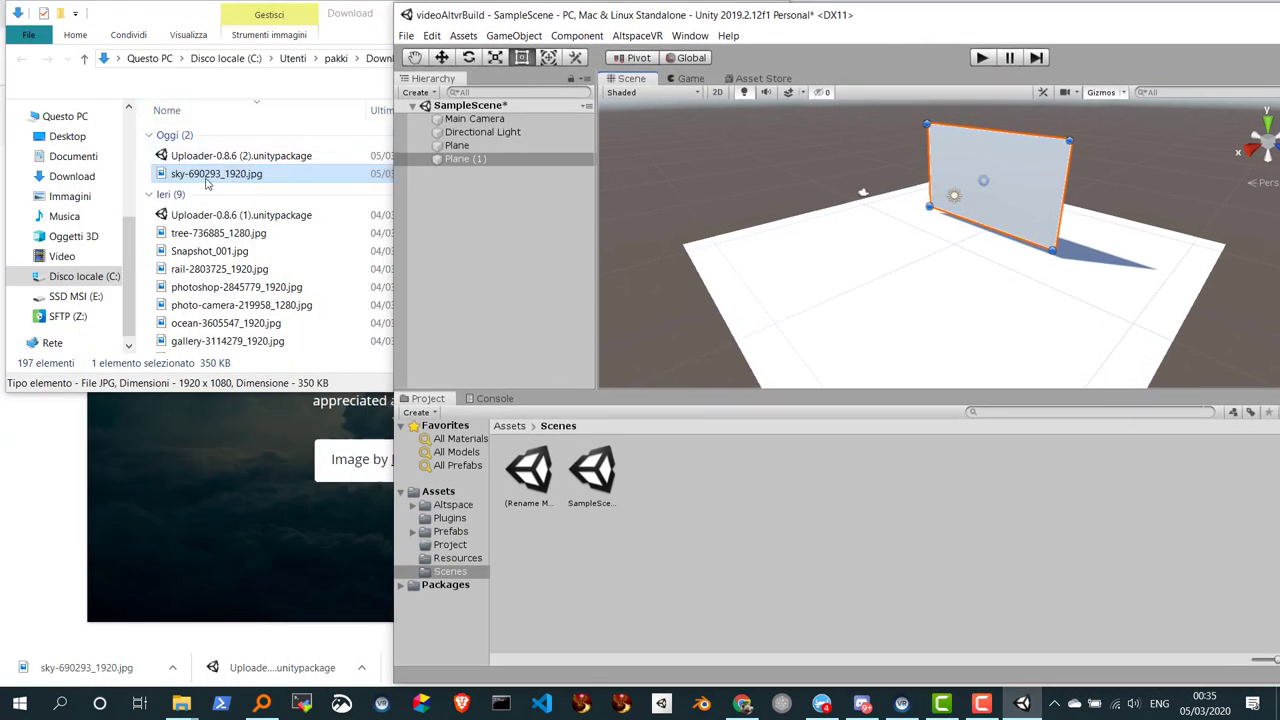
drag(206, 178, 724, 497)
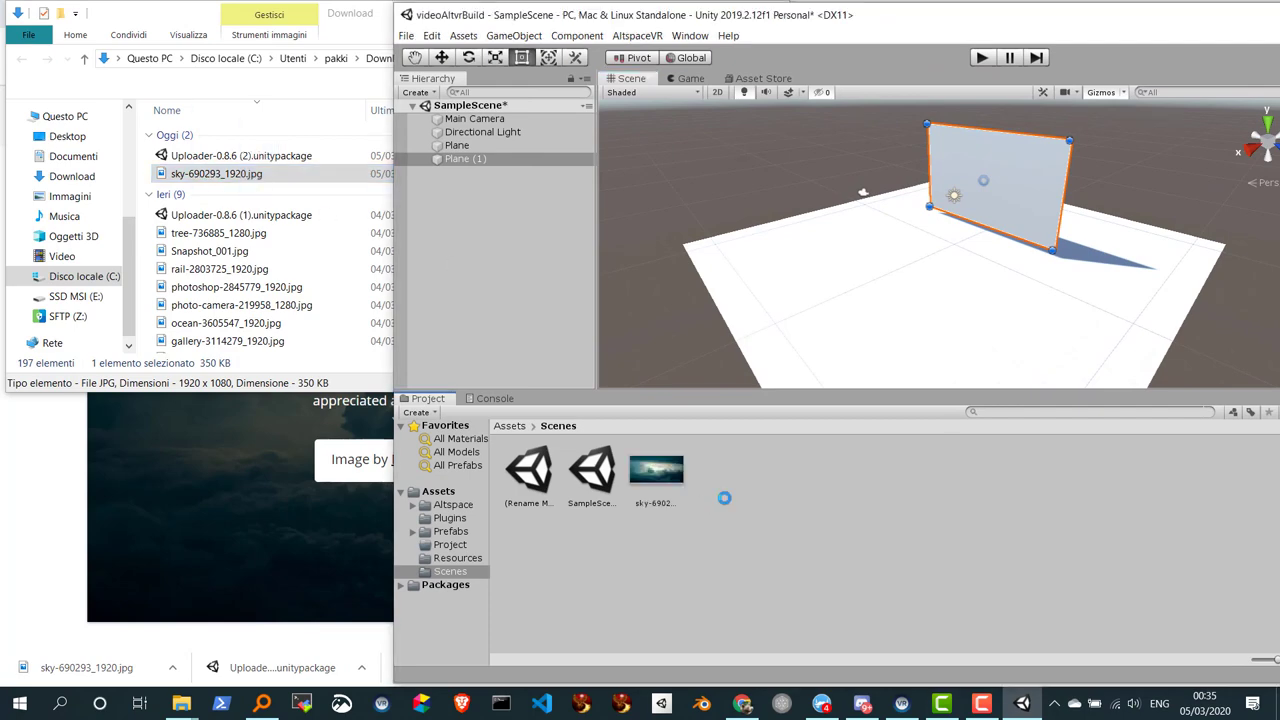
double_click(818, 20)
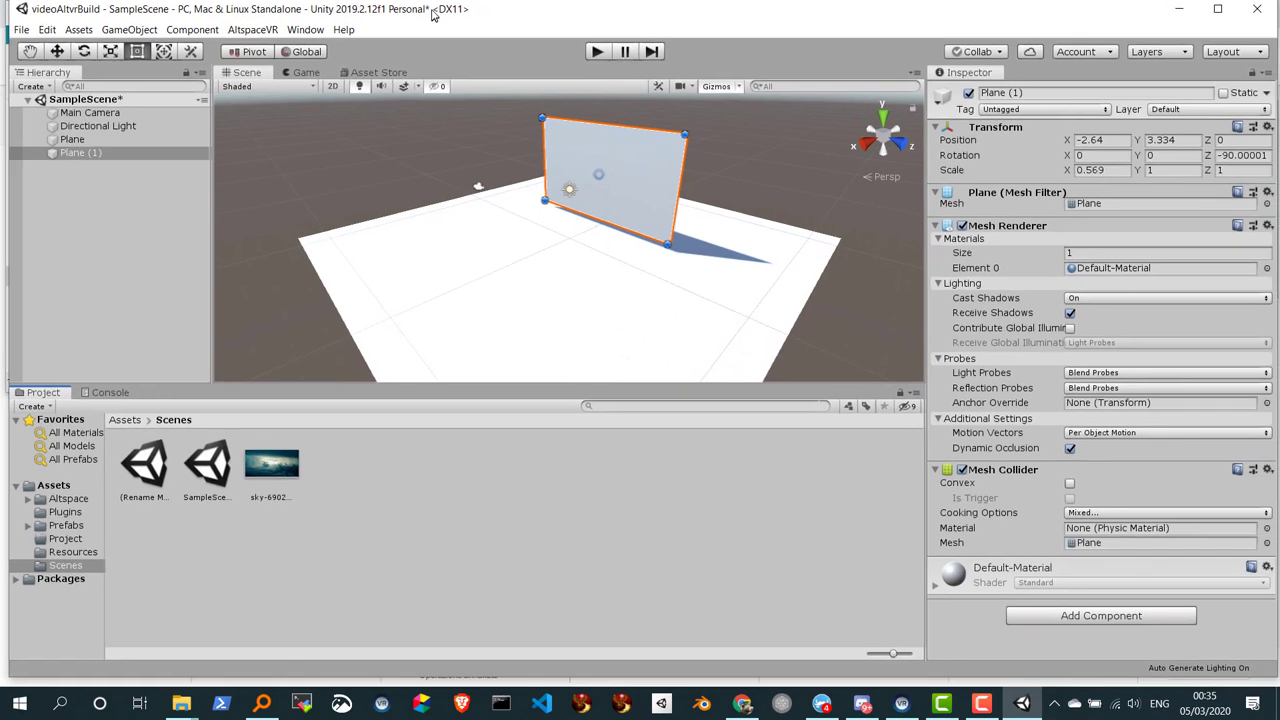
click(268, 467)
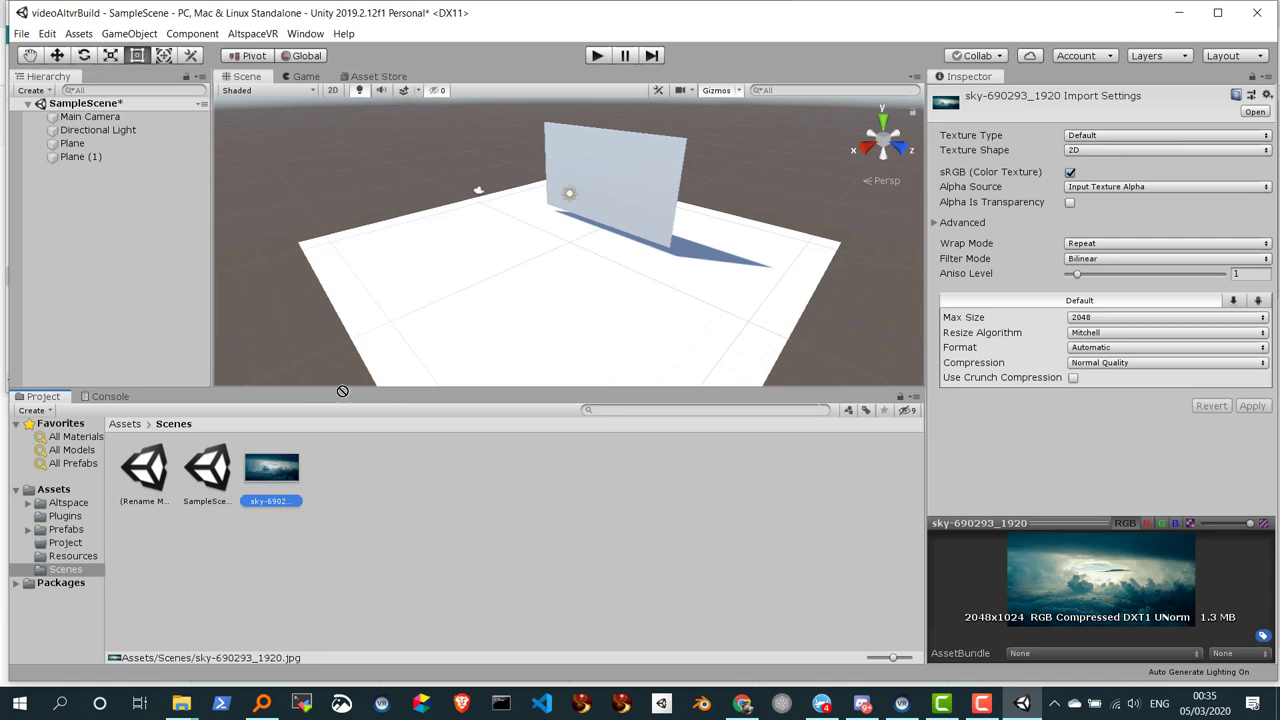
drag(607, 191, 614, 187)
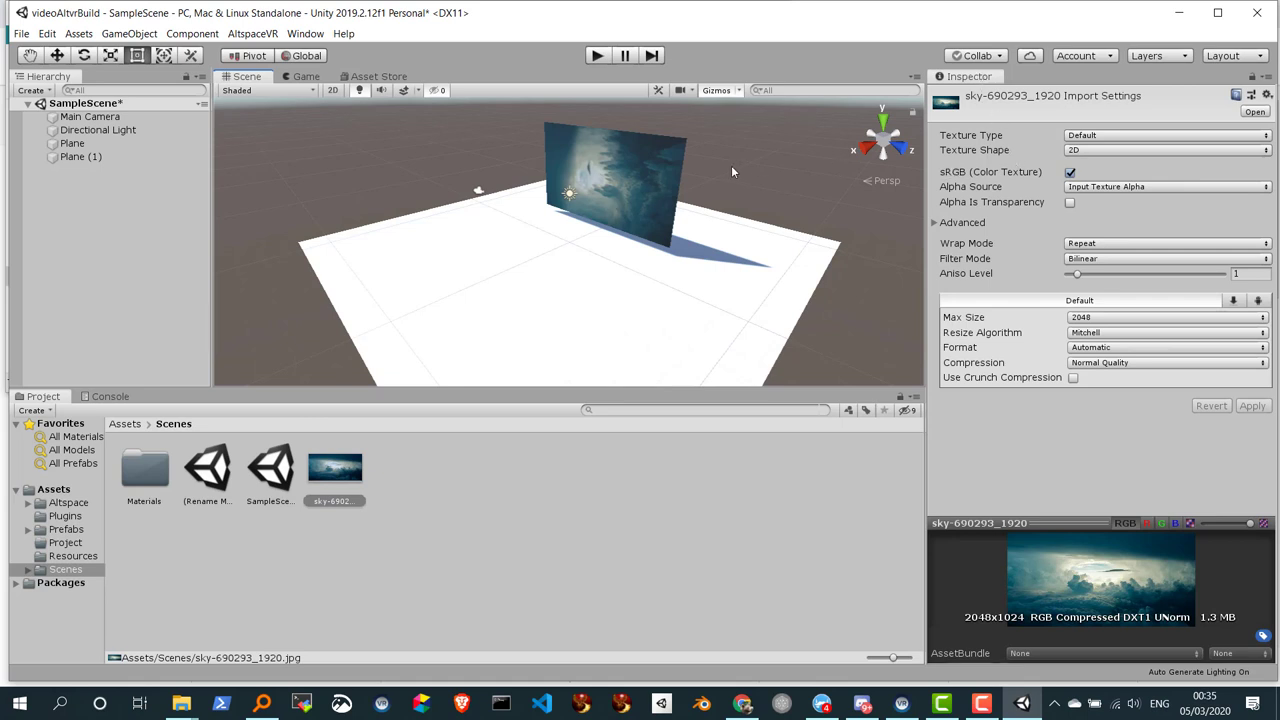
Set the sky wall plane's X rotation to 90.
click(603, 180)
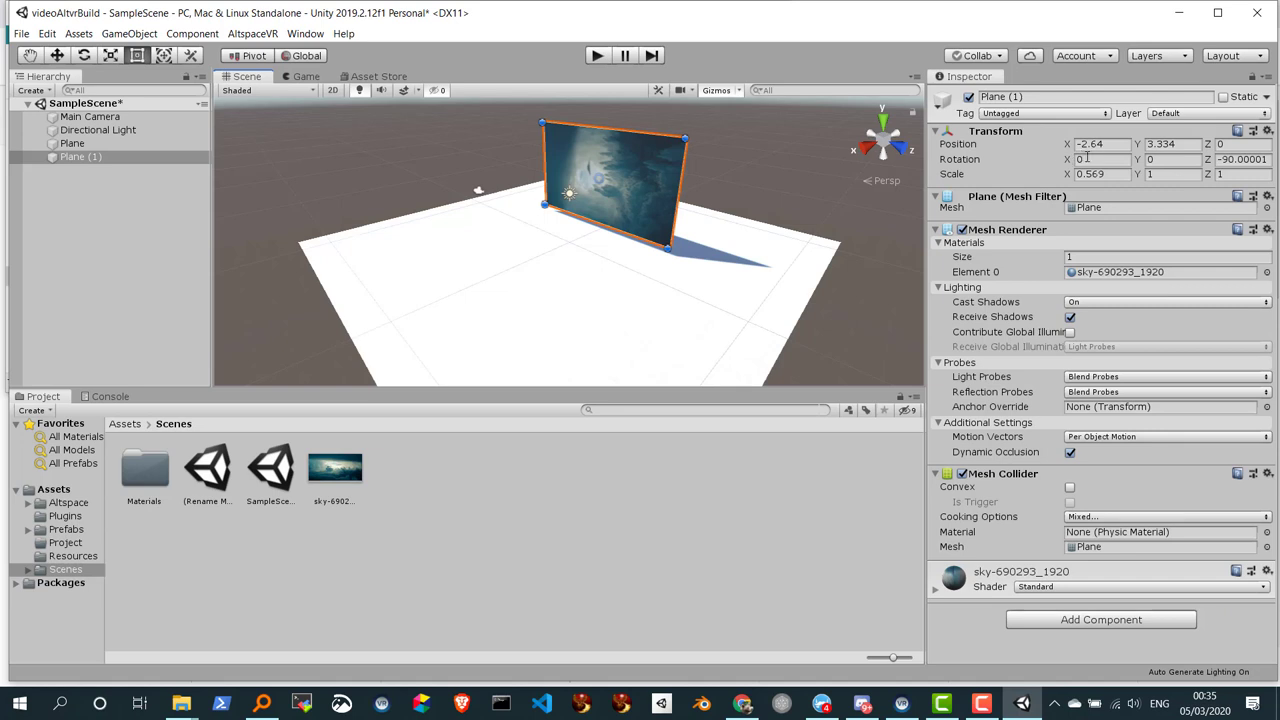
click(1086, 158)
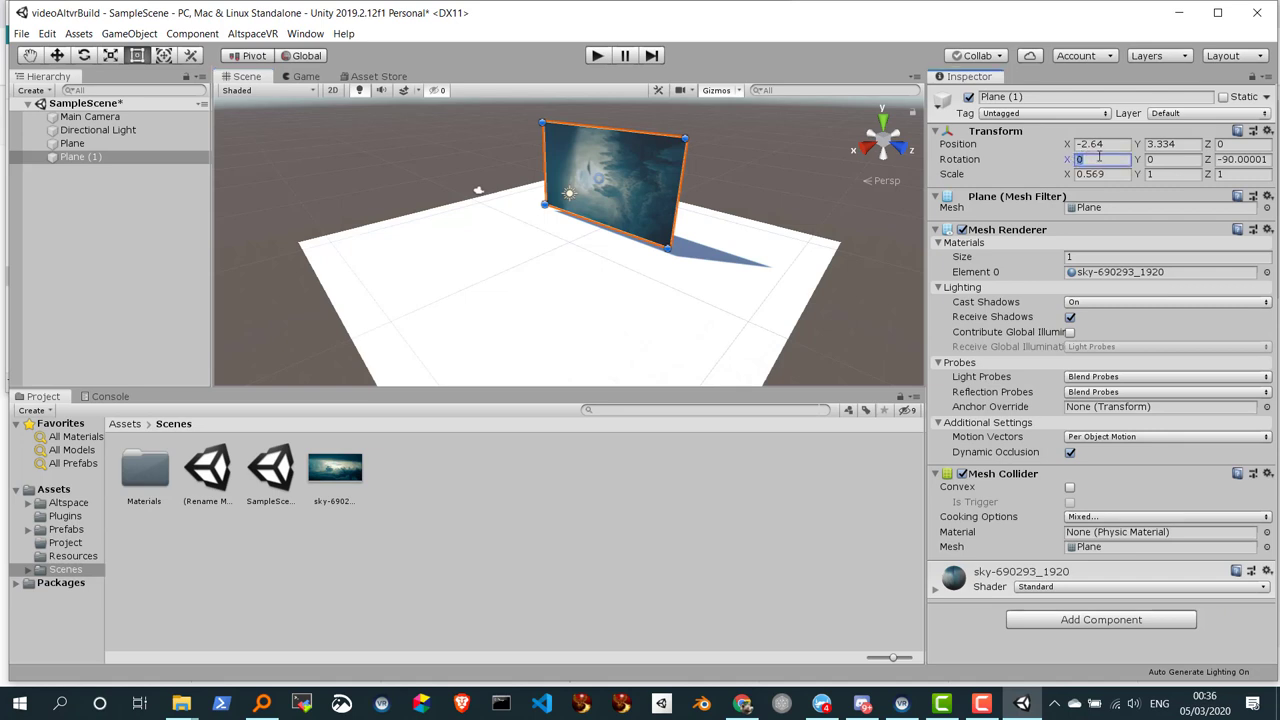
text(90)
key(Tab)
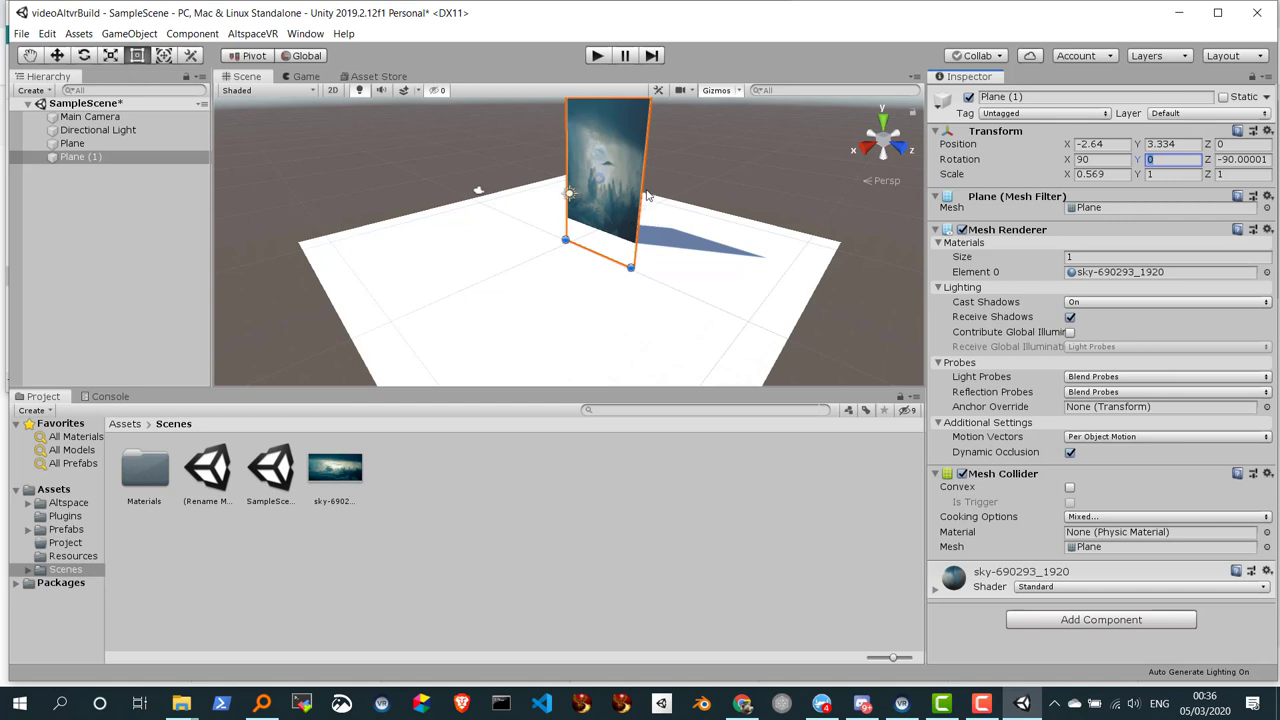
Widen the sky wall to X scale 1.835 and raise it to height 5.17.
drag(648, 183, 664, 207)
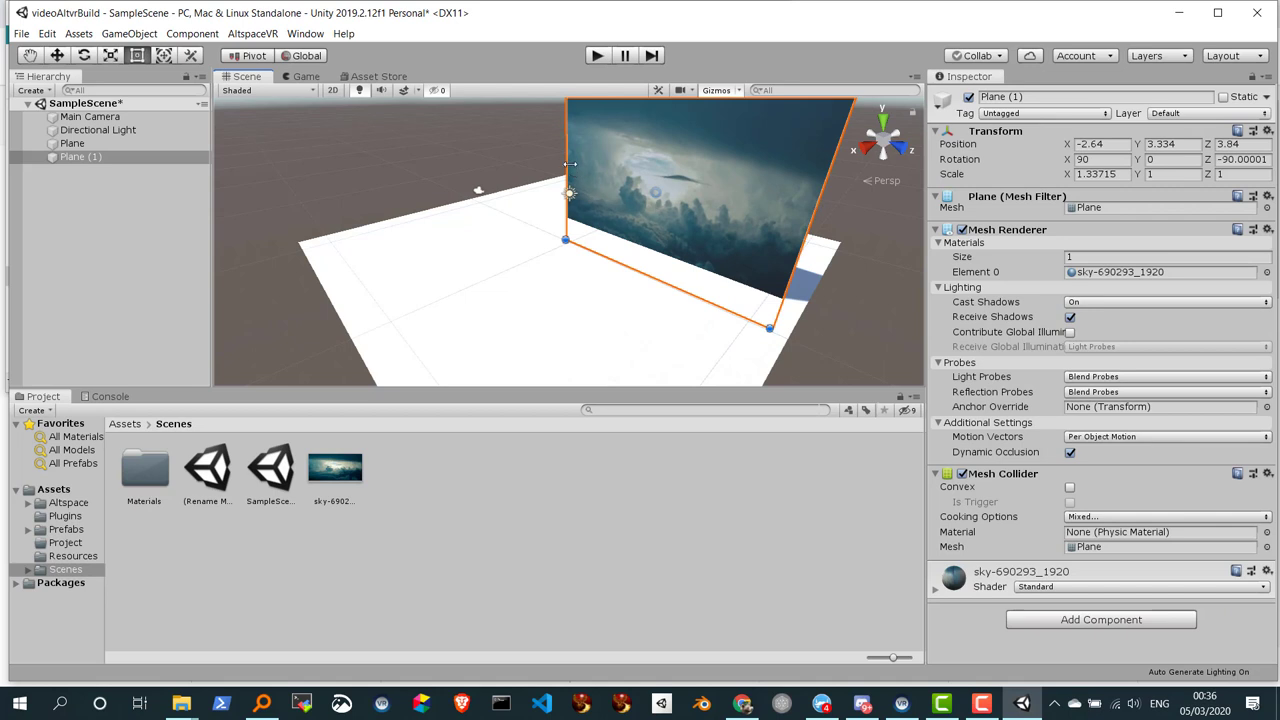
drag(569, 163, 537, 248)
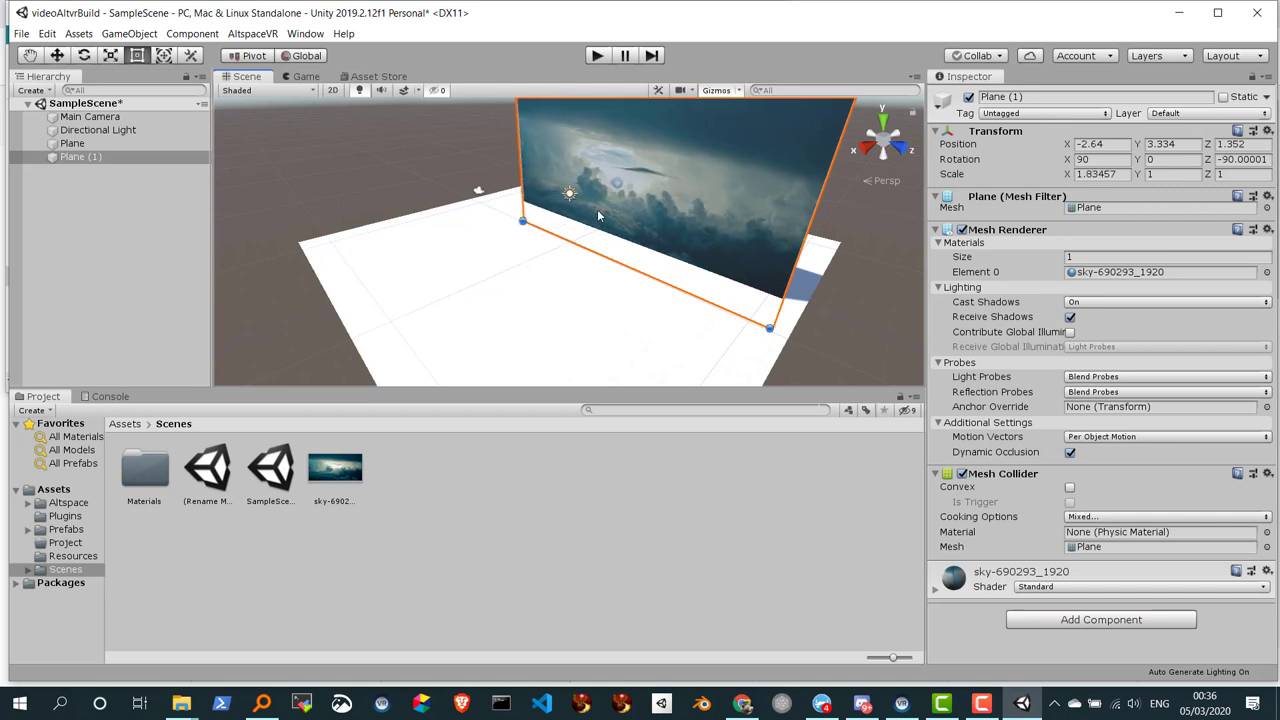
key(w)
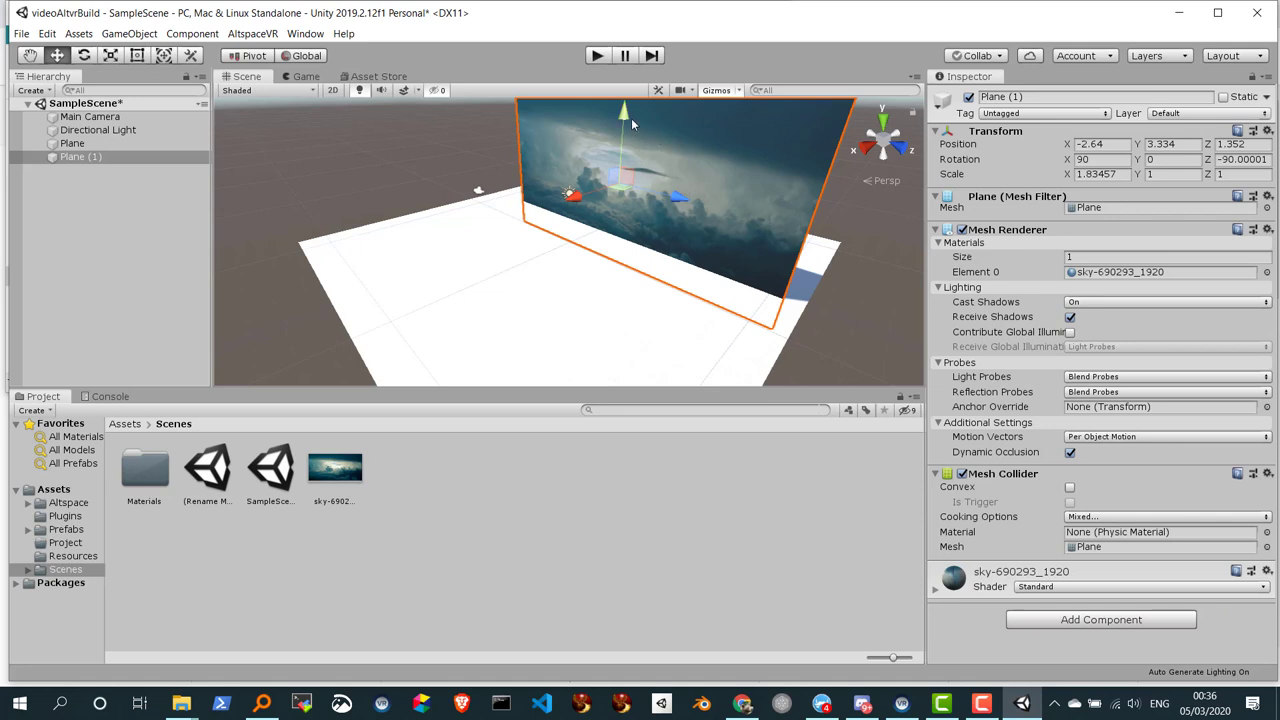
drag(631, 124, 629, 94)
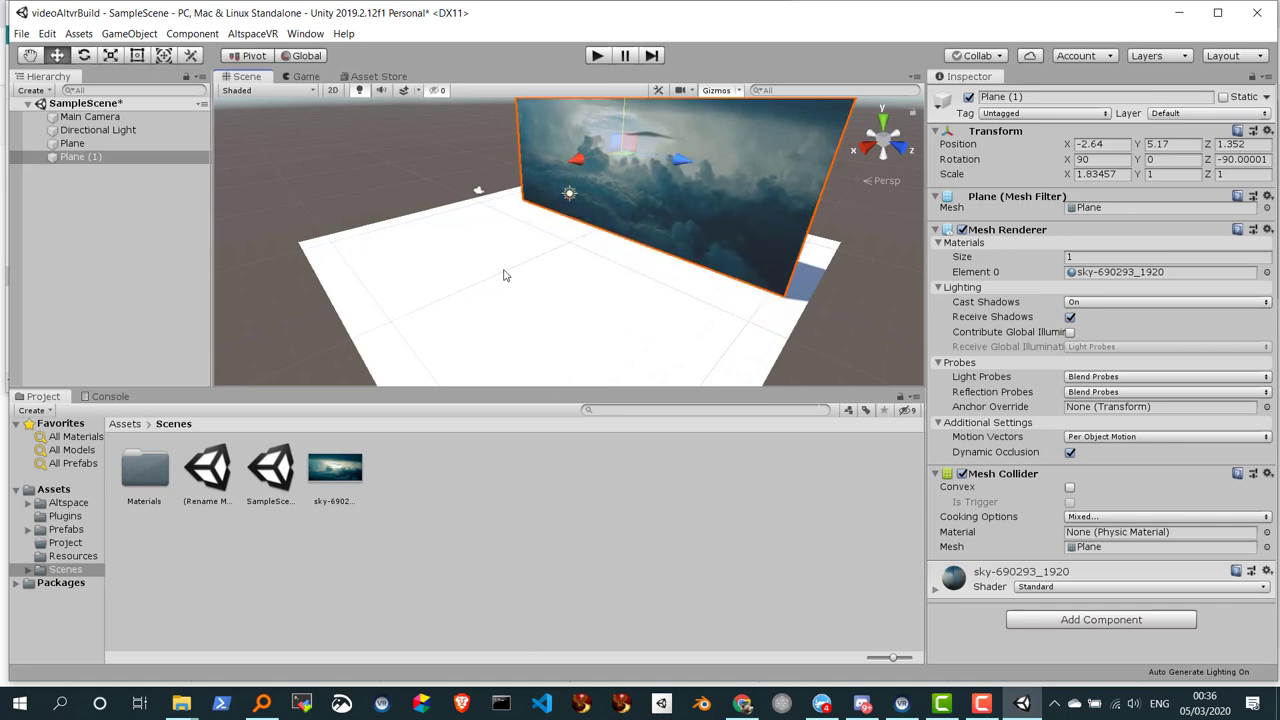
click(742, 704)
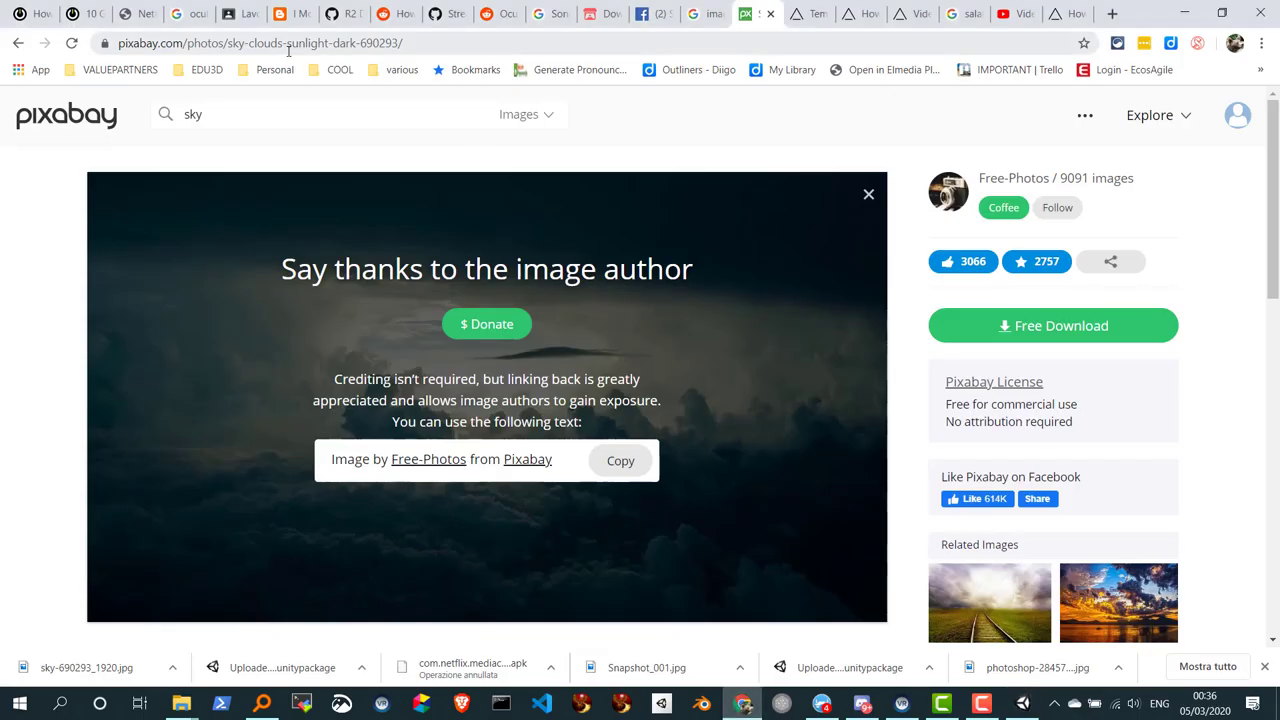
Search Pixabay for 'ground' and download the cracked-earth drought photo.
drag(206, 114, 180, 115)
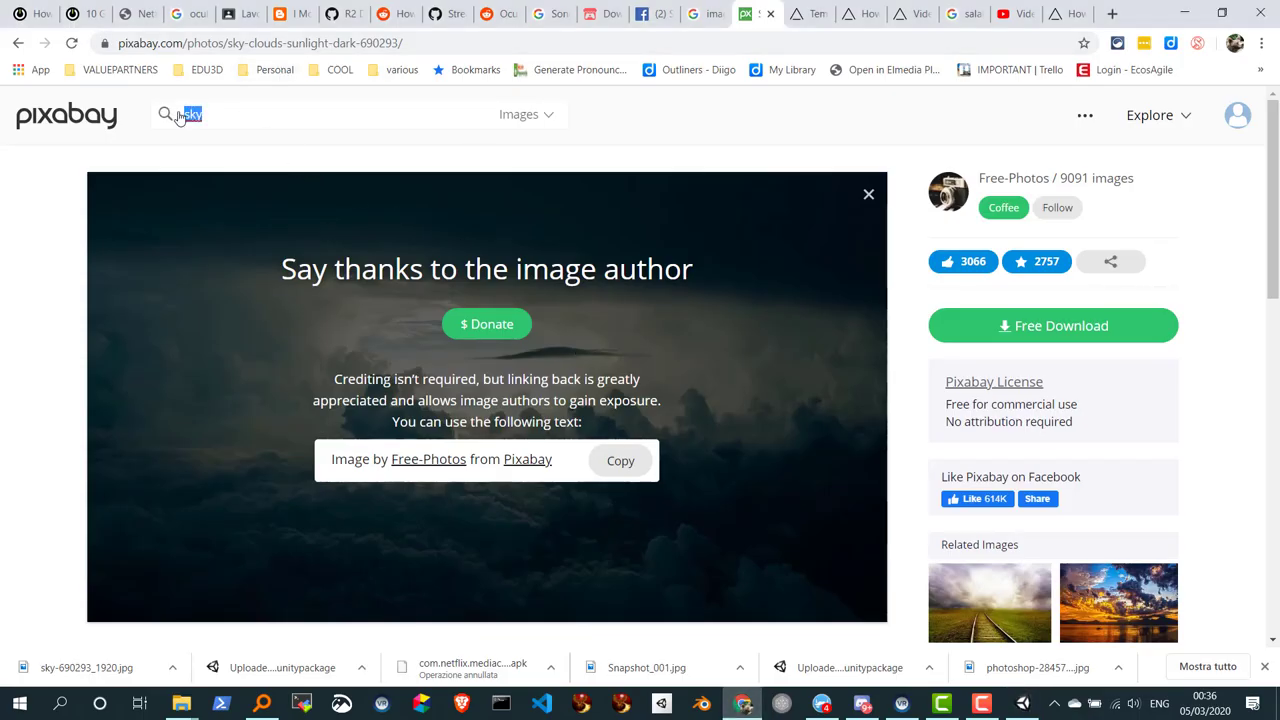
text(sun)
key(Return)
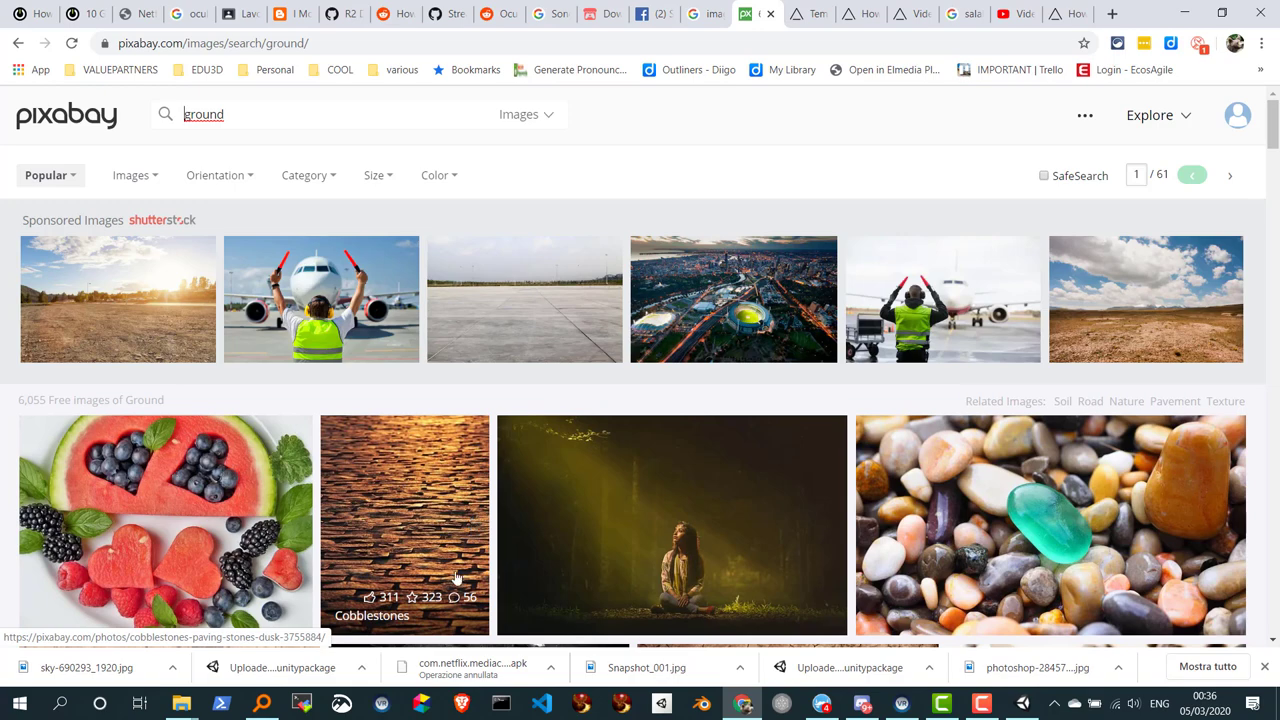
scroll(678, 468, down, 1)
scroll(678, 468, down, 2)
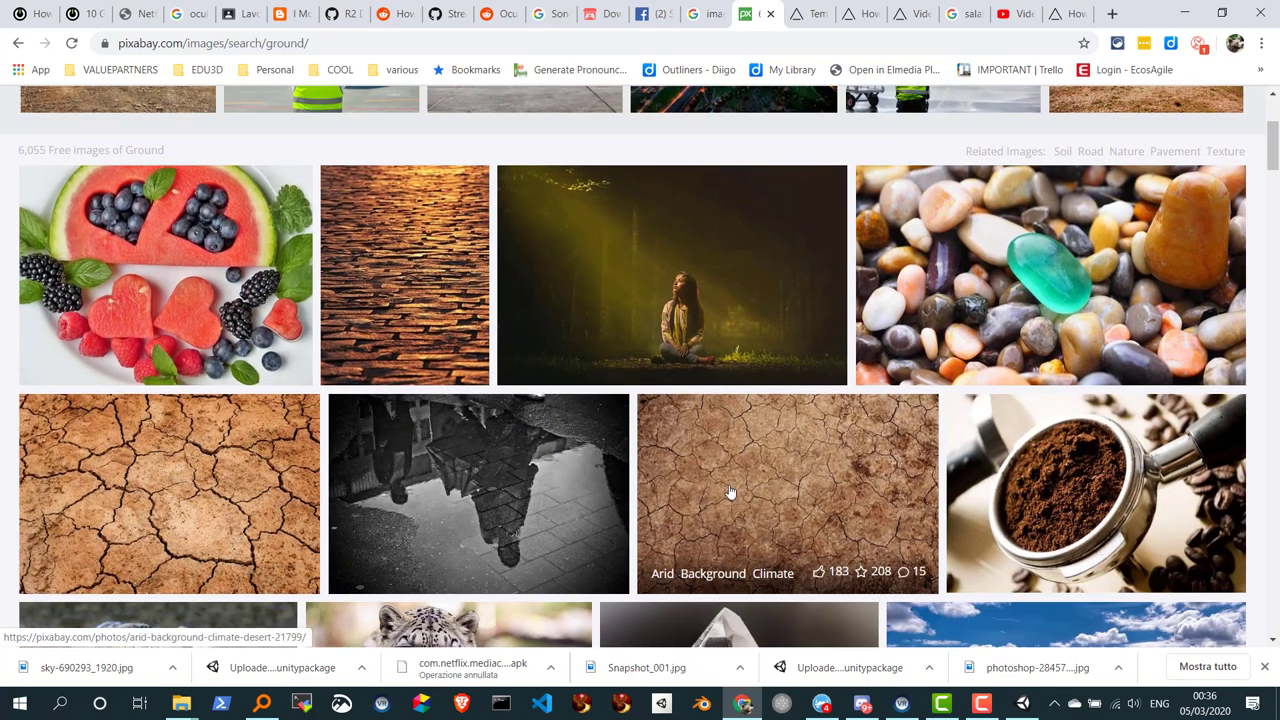
click(170, 508)
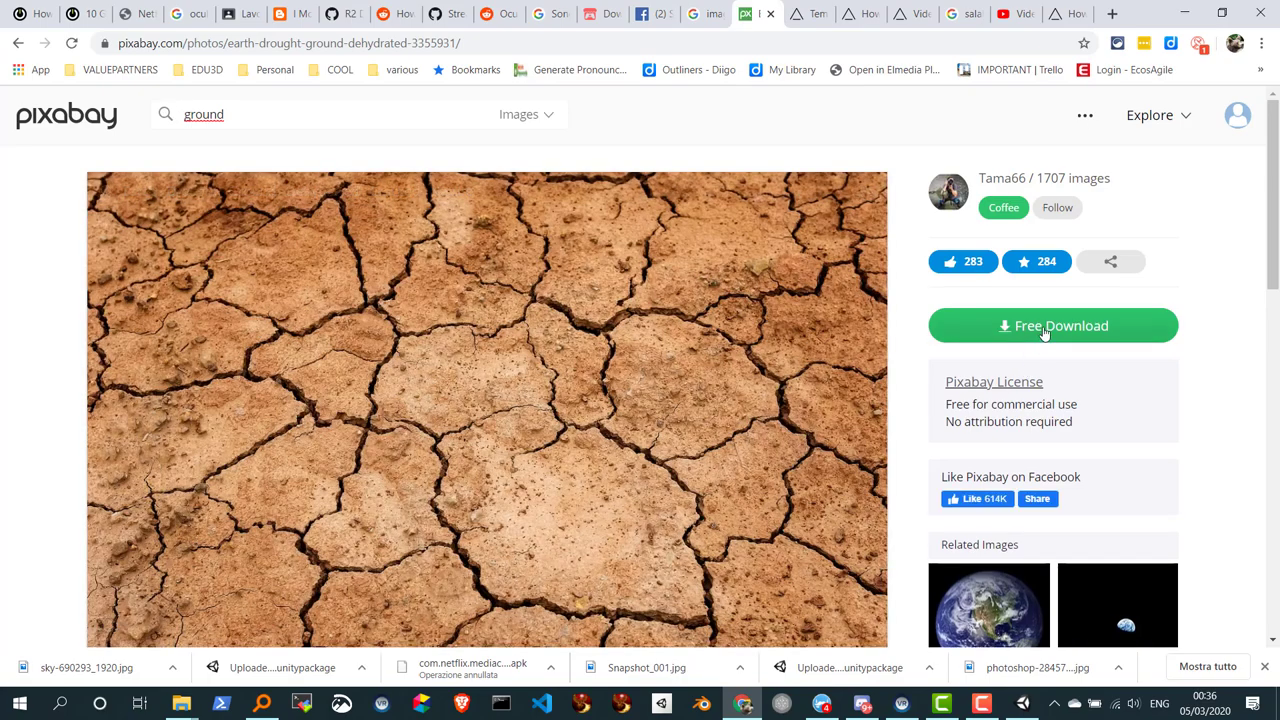
click(1040, 340)
click(975, 490)
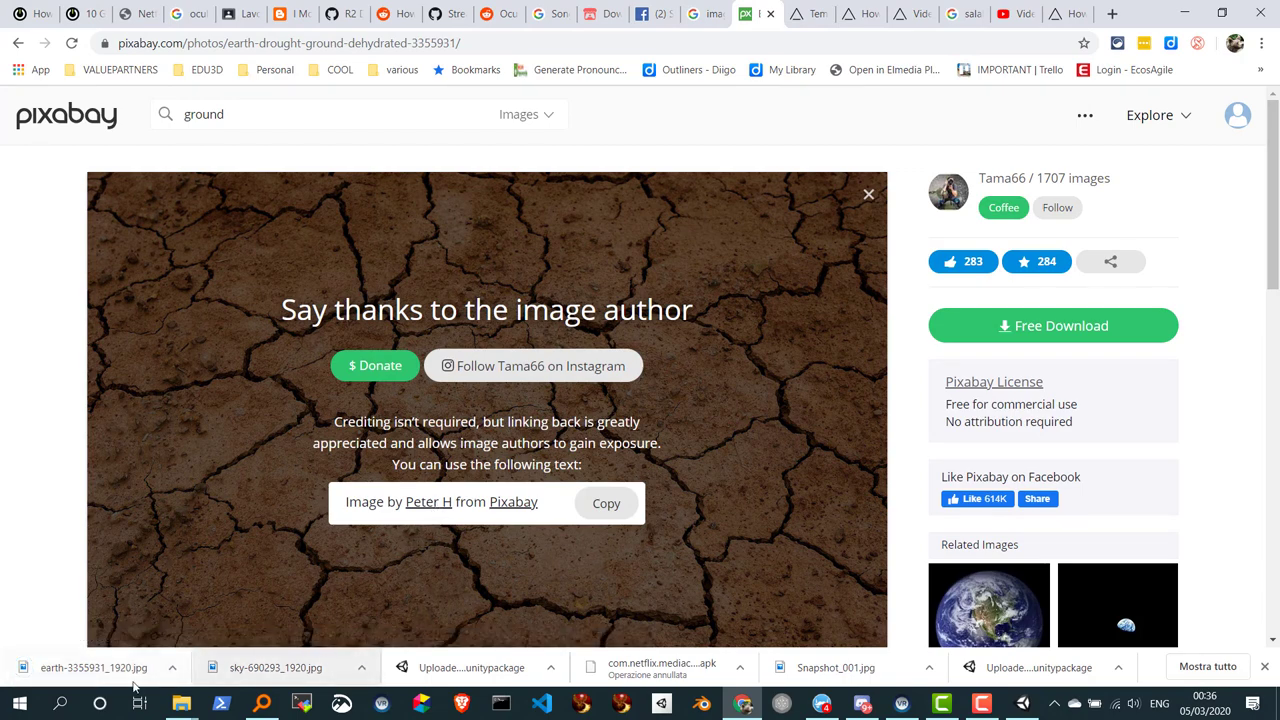
Show earth-3355931_1920.jpg in its folder and restore the Unity editor beside it.
click(180, 675)
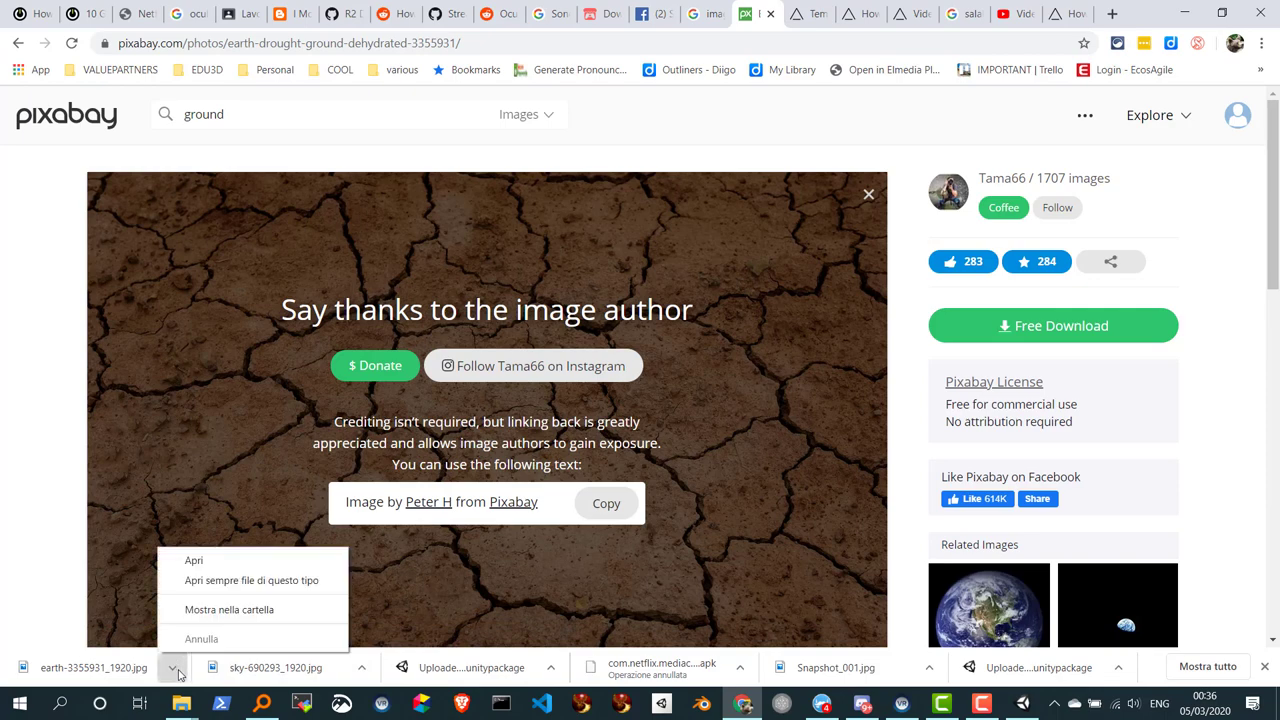
click(225, 610)
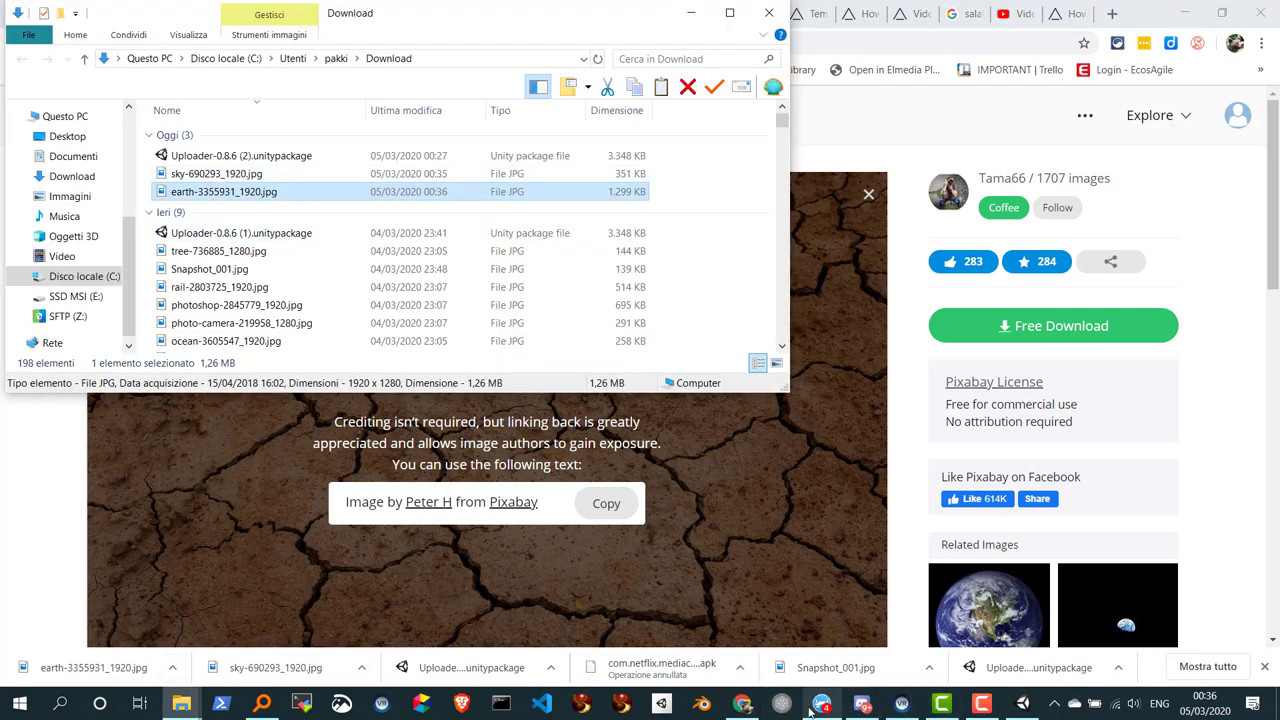
click(1031, 703)
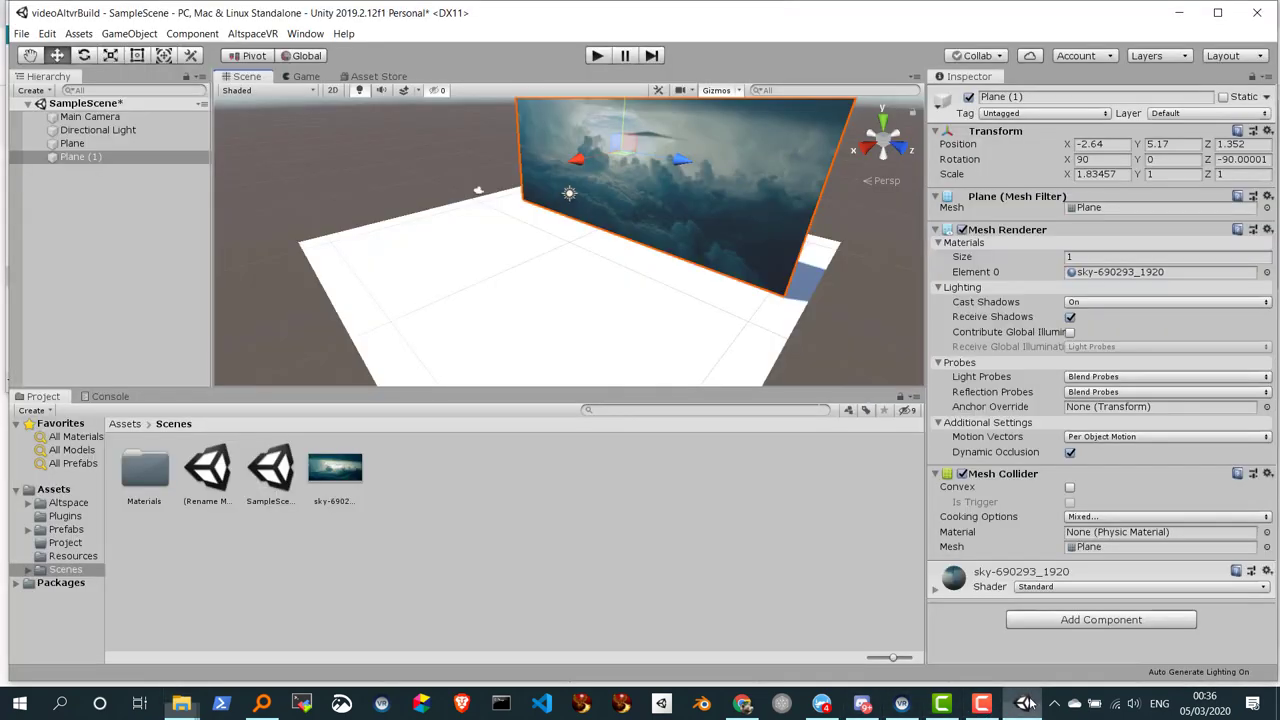
double_click(353, 17)
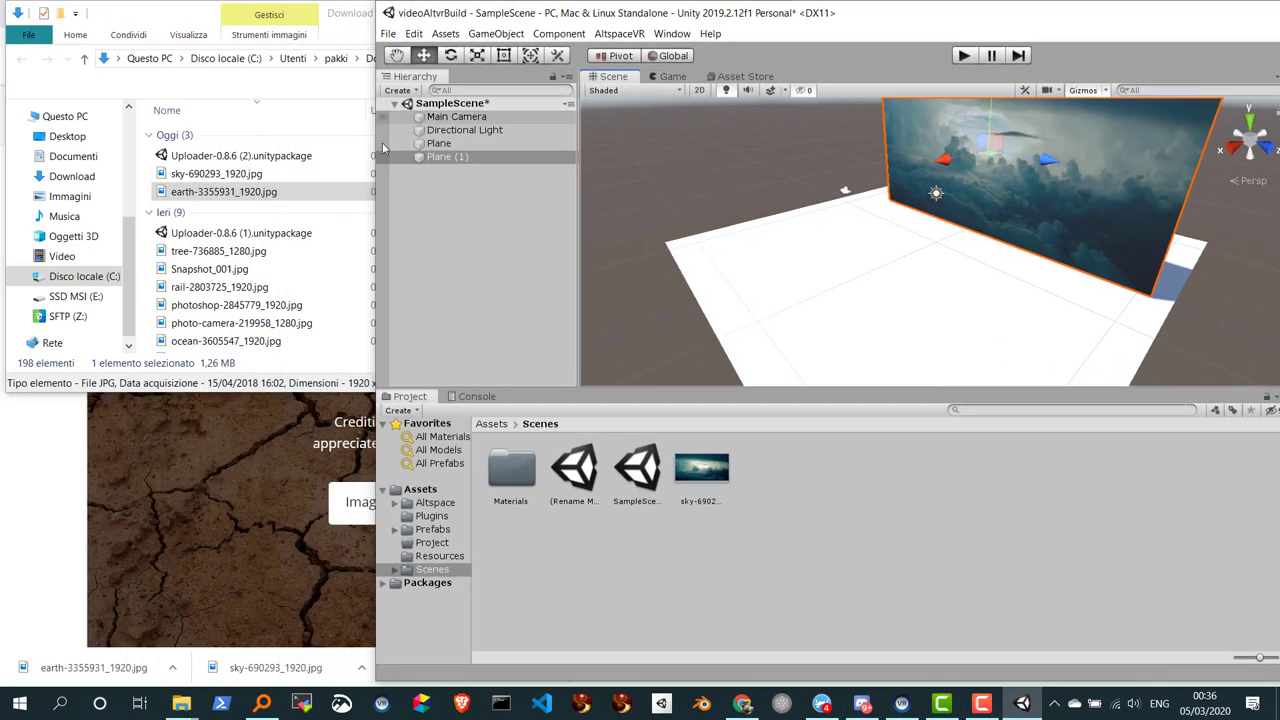
Import earth-3355931_1920.jpg into Scenes, apply it to the ground plane, and save SampleScene.
mouse_move(459, 276)
mouse_down()
mouse_move(910, 510)
mouse_move(836, 500)
mouse_up()
mouse_move(632, 480)
mouse_down()
mouse_move(675, 424)
mouse_move(940, 279)
mouse_up()
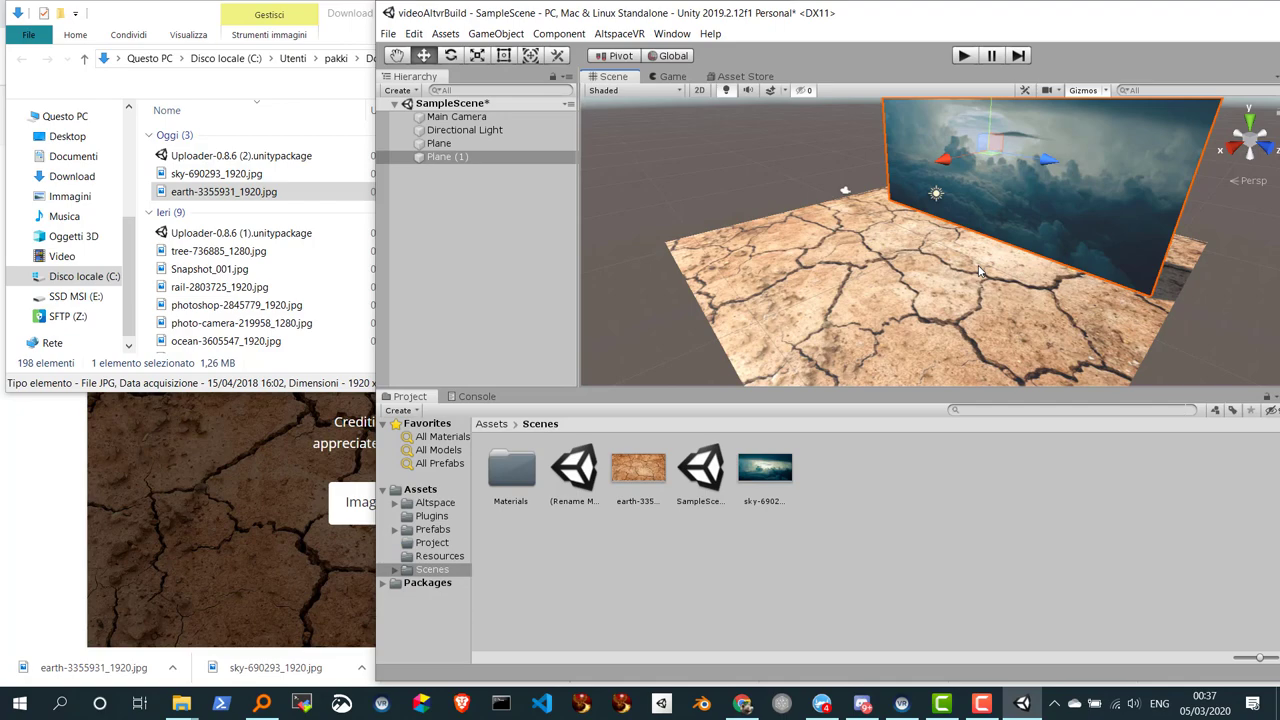
double_click(914, 27)
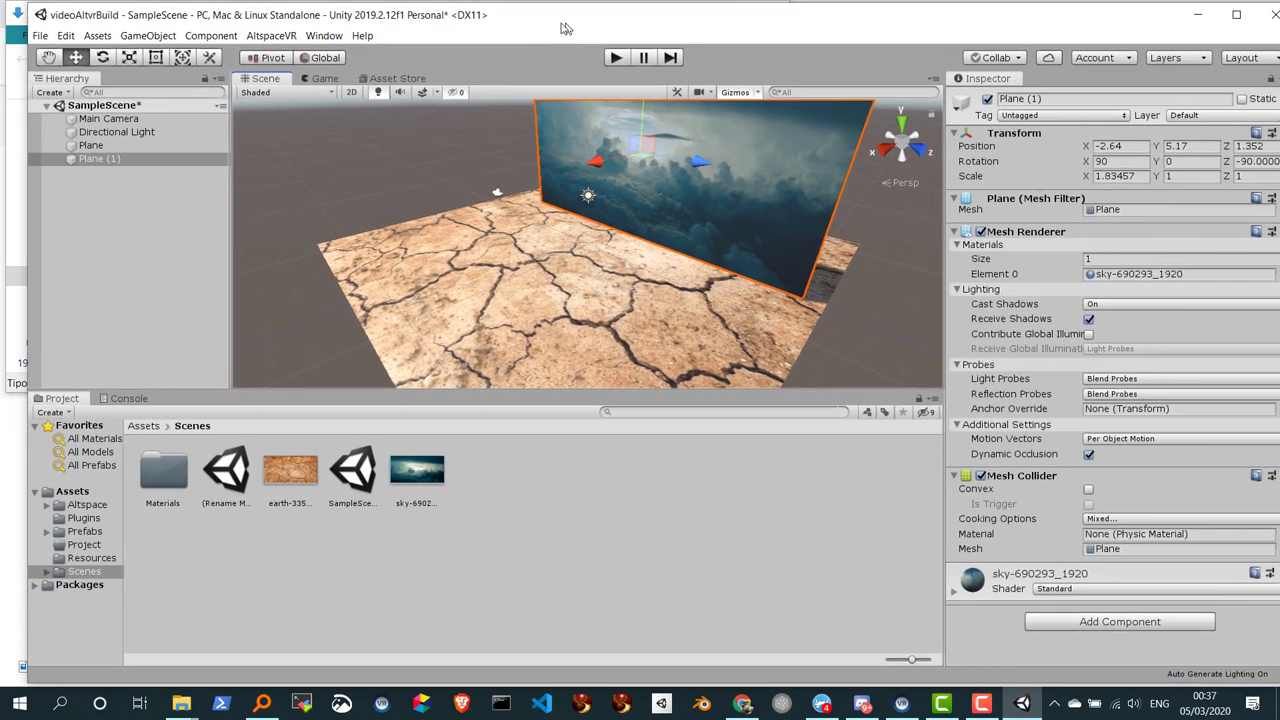
drag(540, 29, 546, 30)
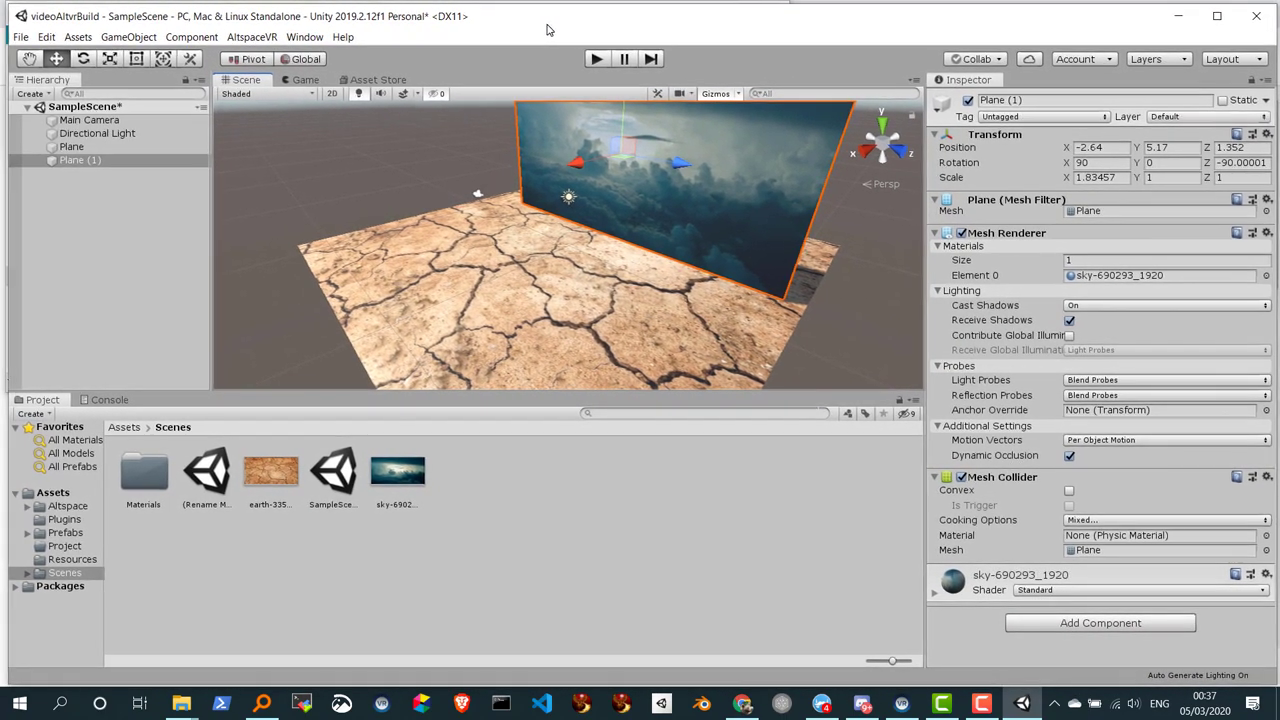
click(20, 37)
click(42, 91)
Open AltspaceVR Build Settings and sign in with the account e-mail and password, remembering credentials.
click(264, 40)
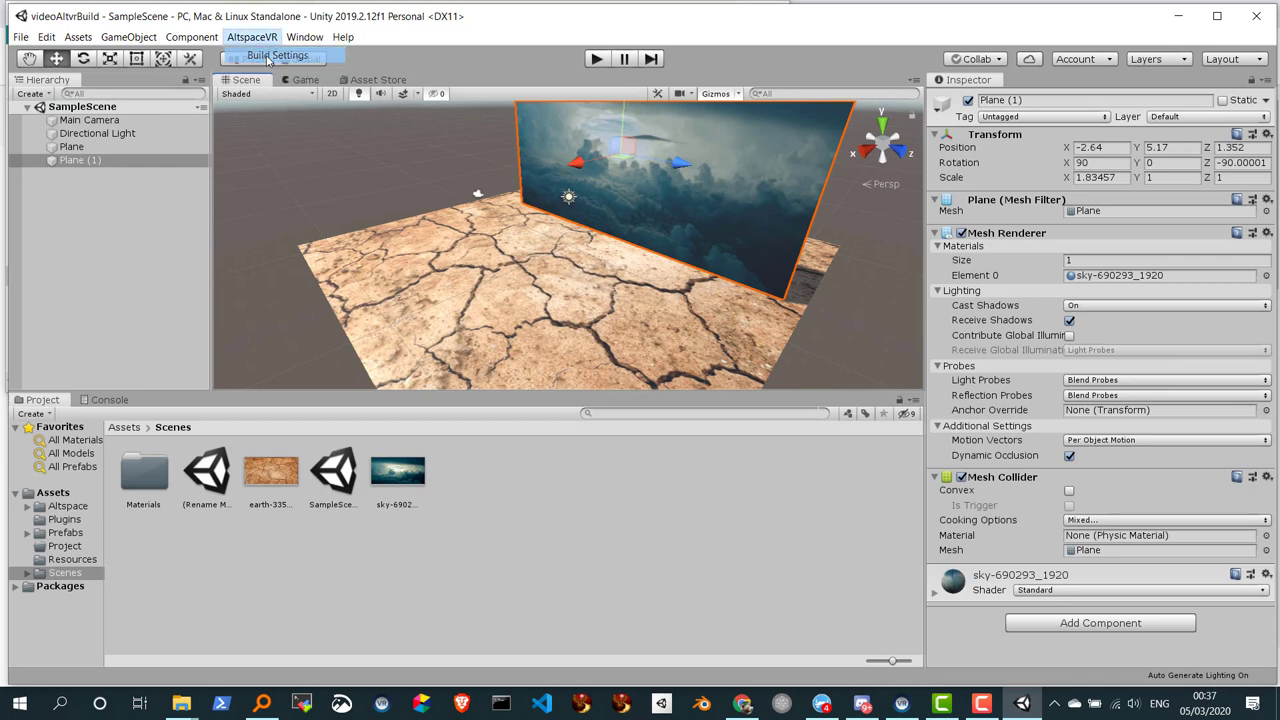
click(268, 56)
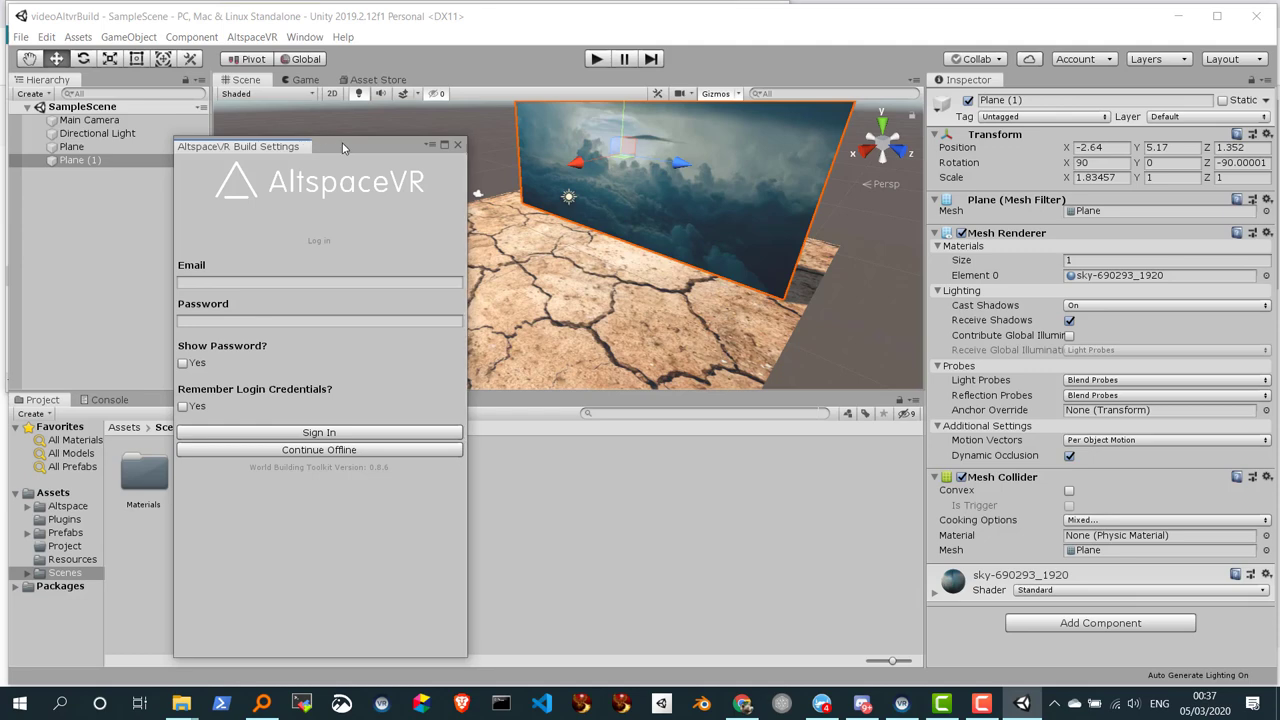
drag(335, 146, 662, 118)
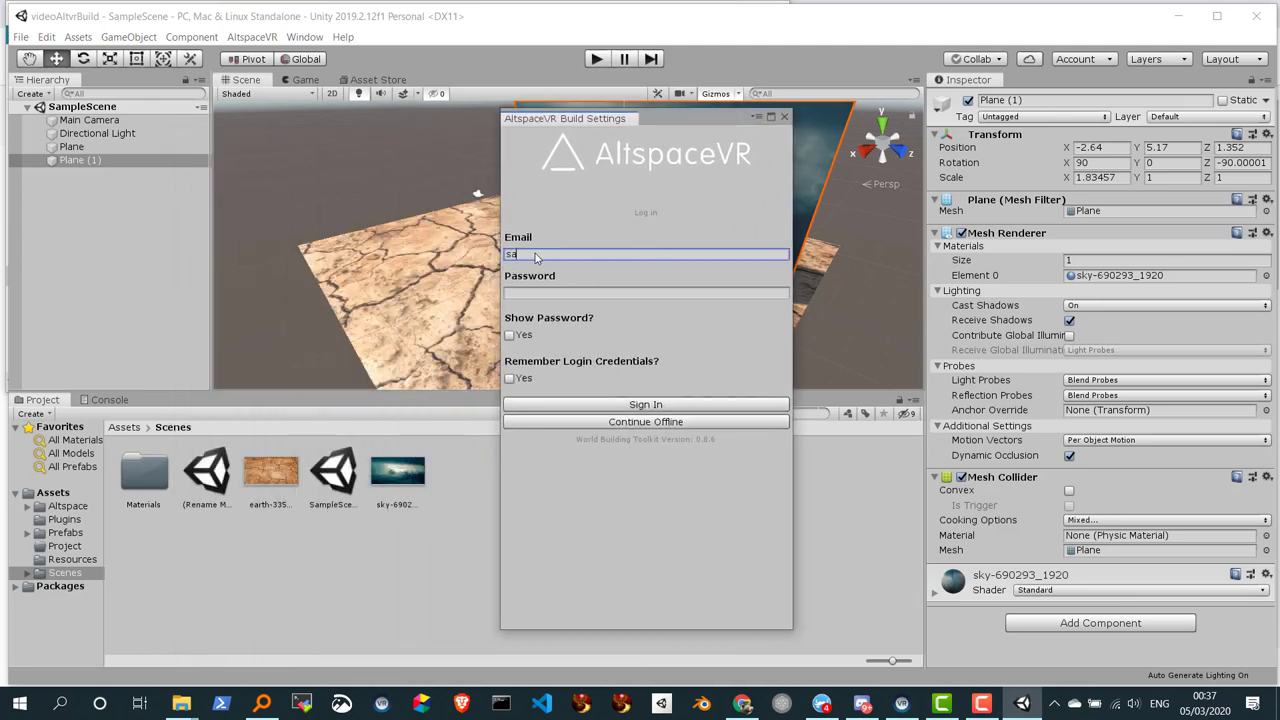
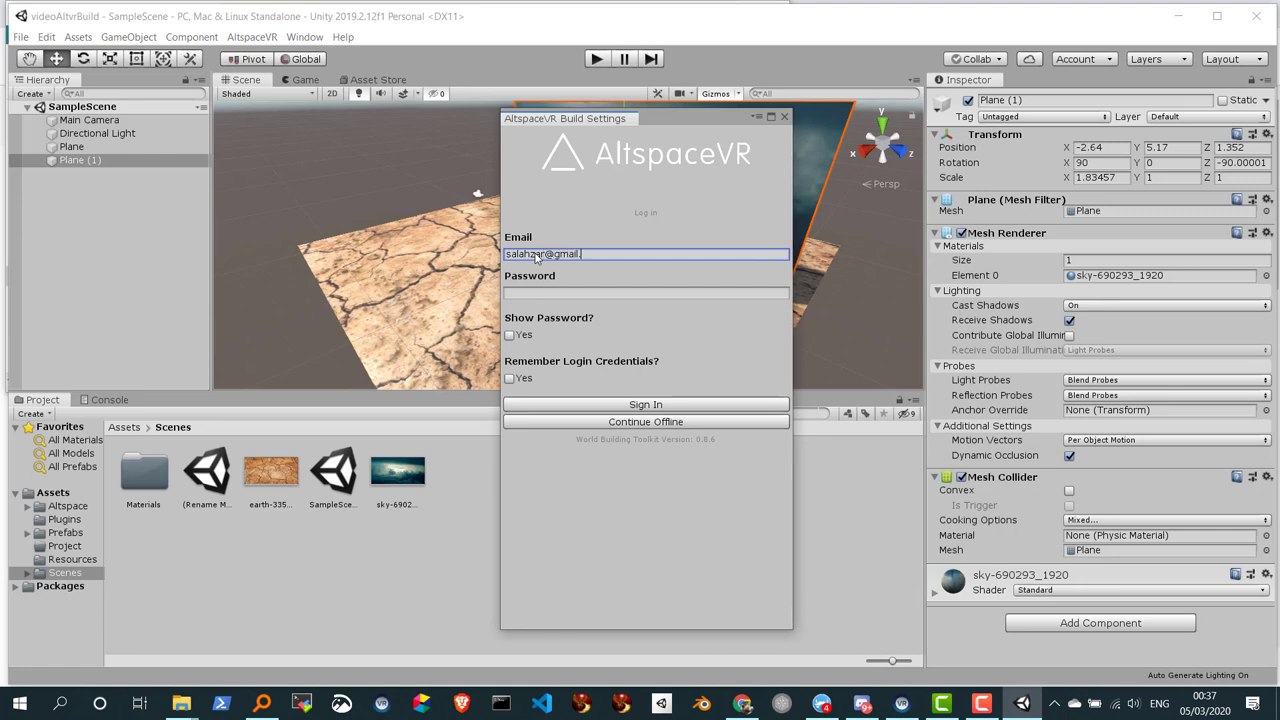
key(Return)
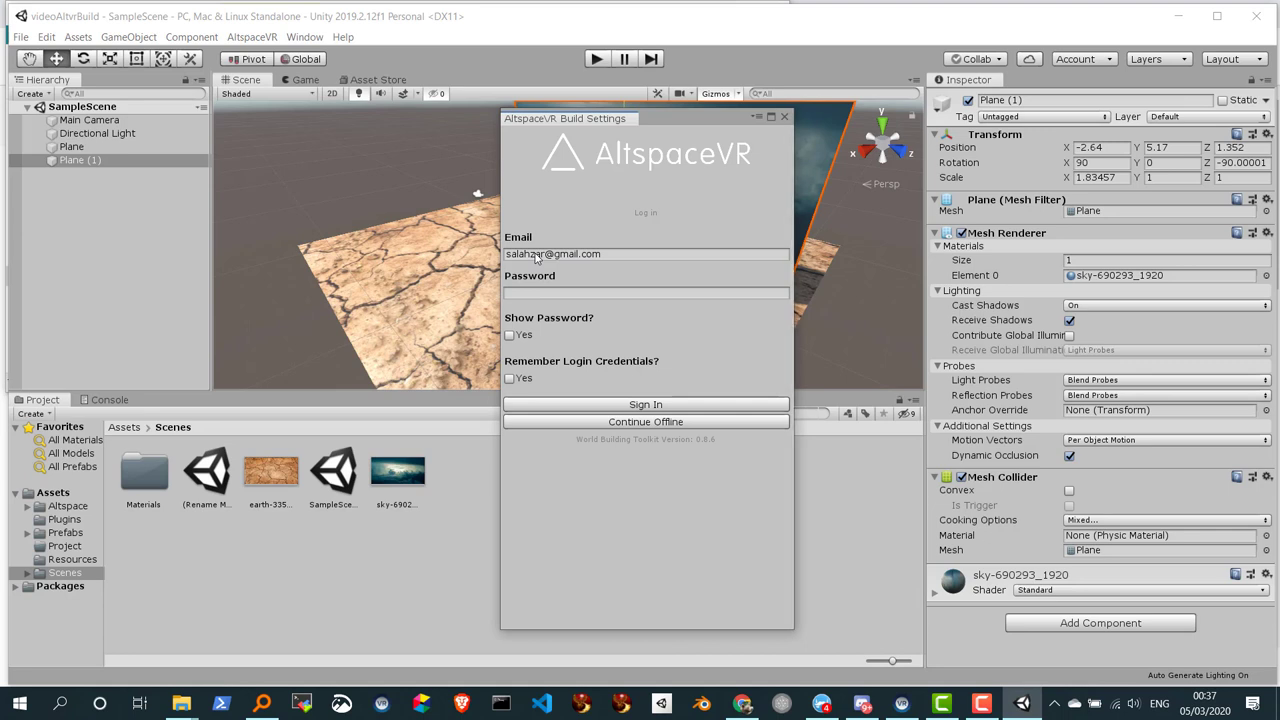
click(519, 295)
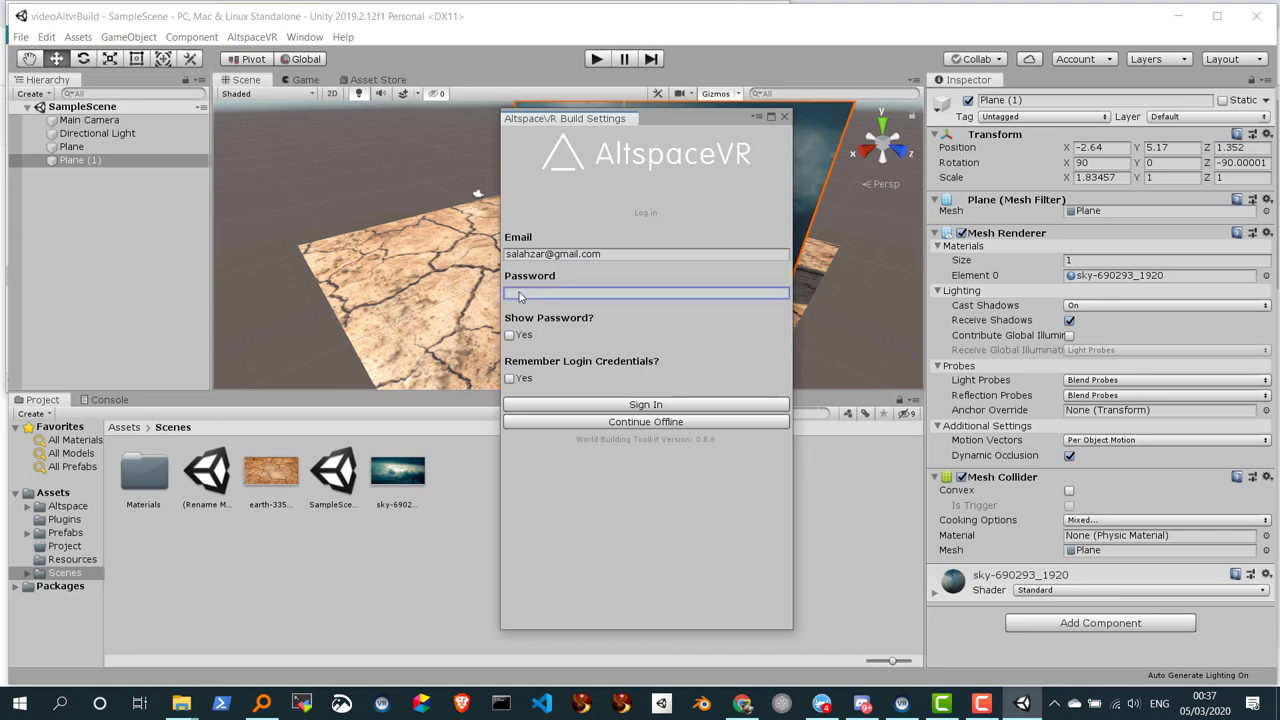
text(******)
text(**)
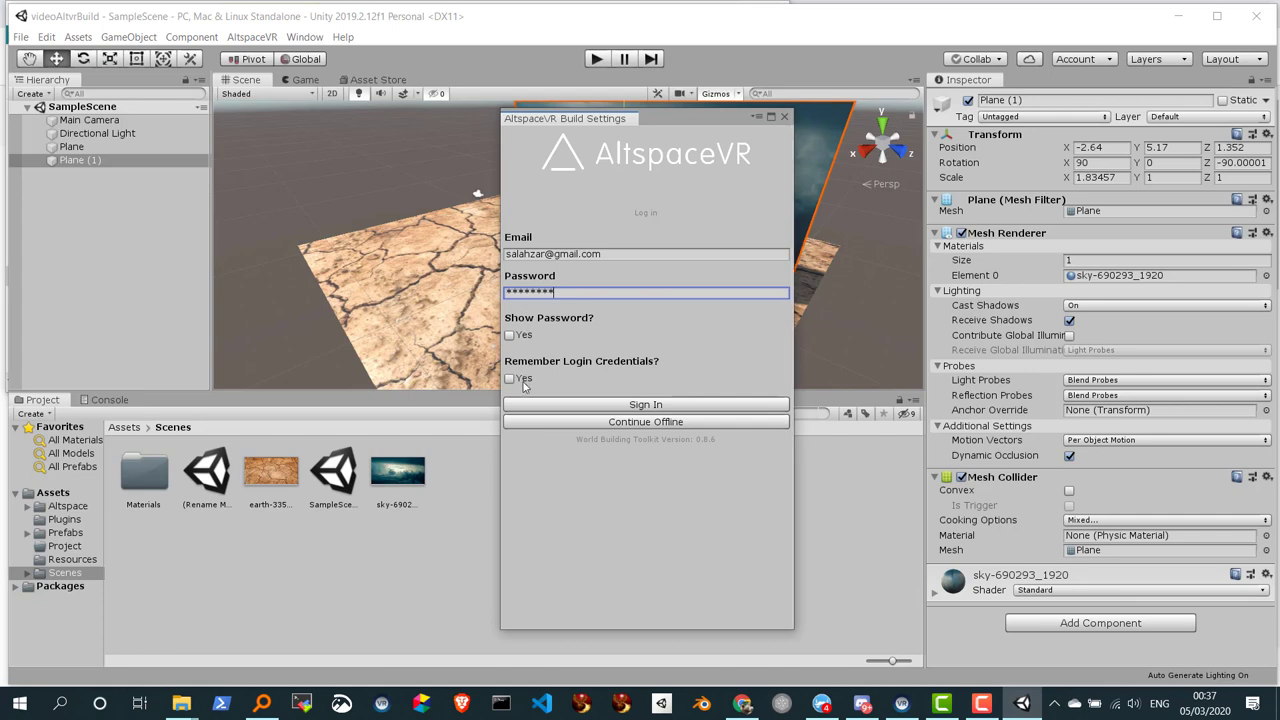
click(509, 379)
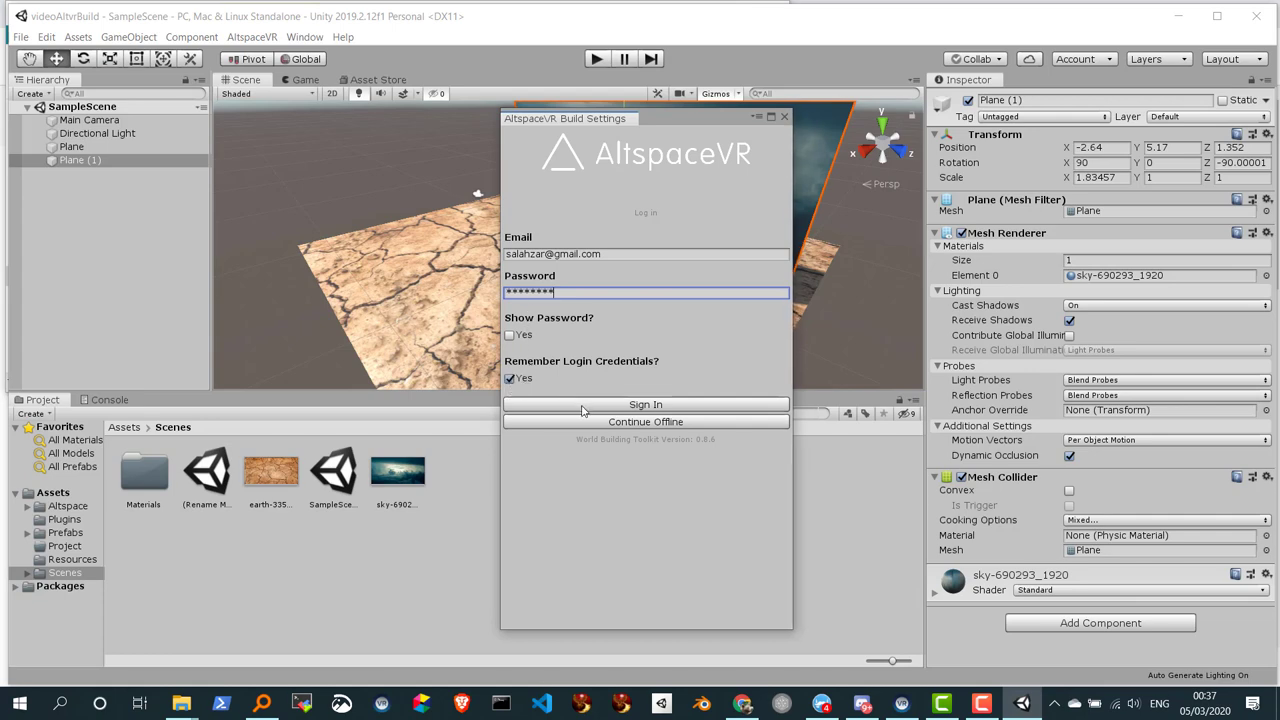
click(650, 404)
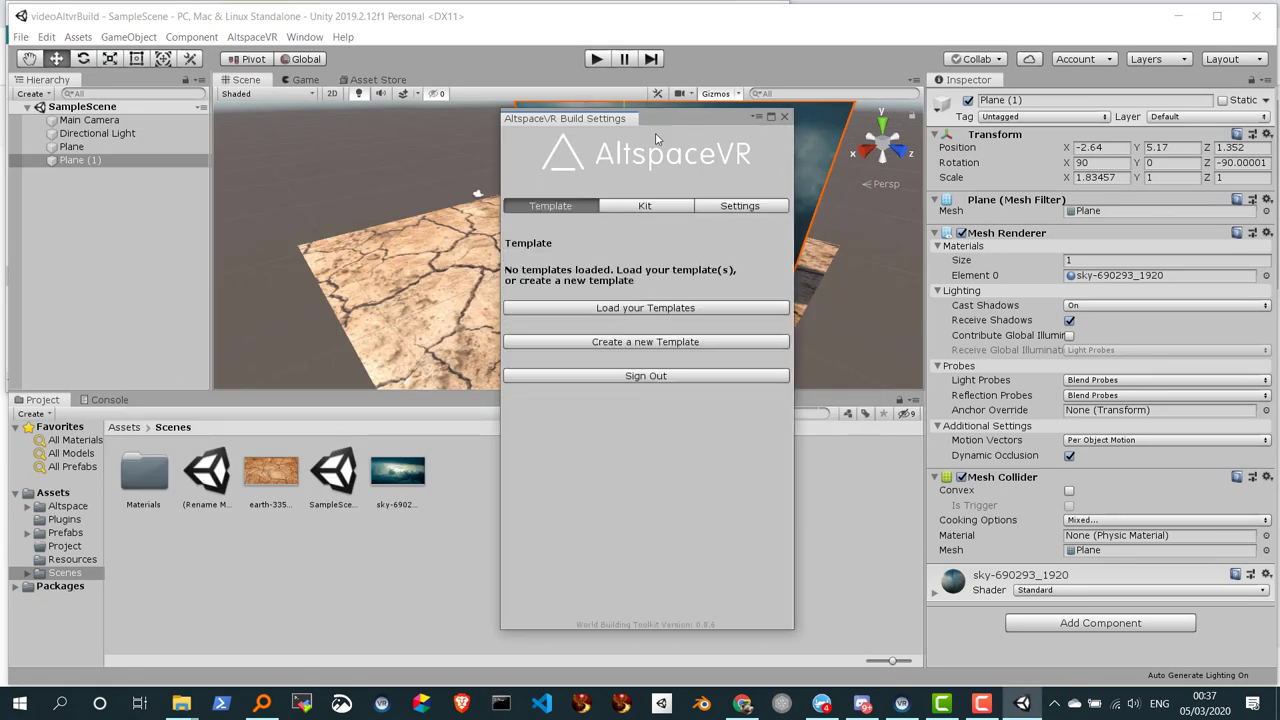
Load the Hello World and Mostra templates, then go to the Create Template web page.
click(630, 310)
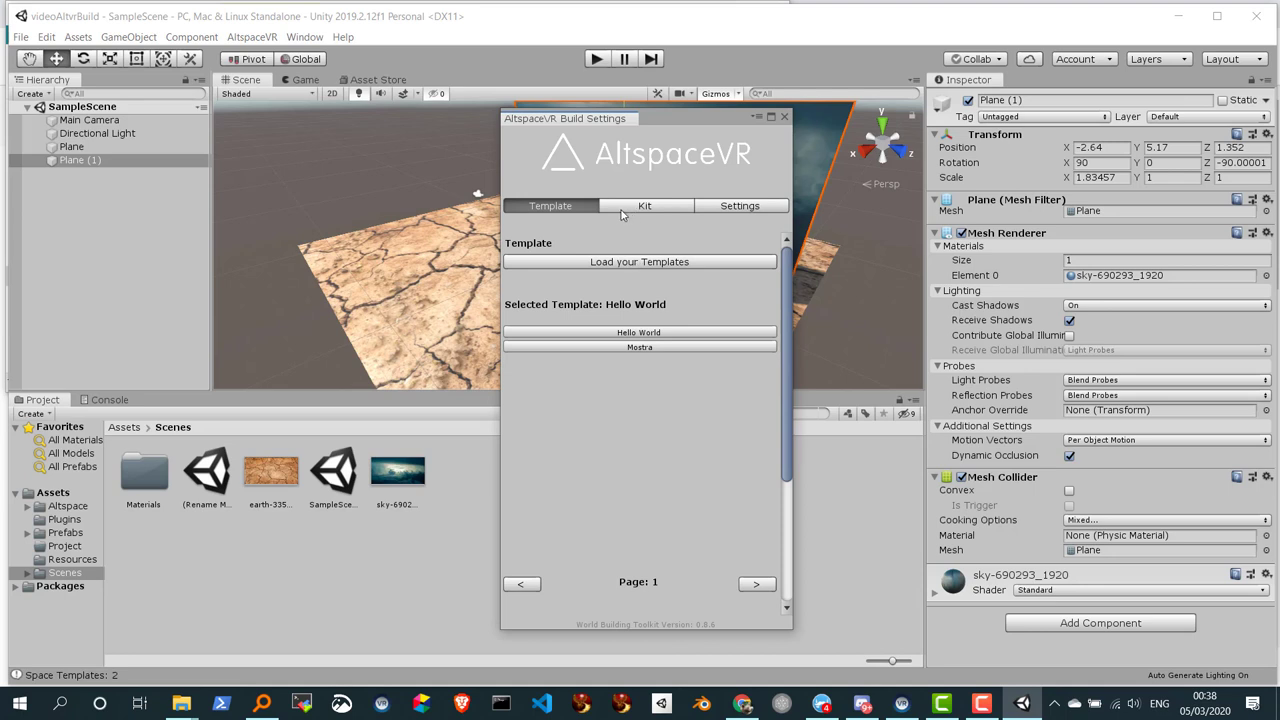
drag(787, 473, 775, 540)
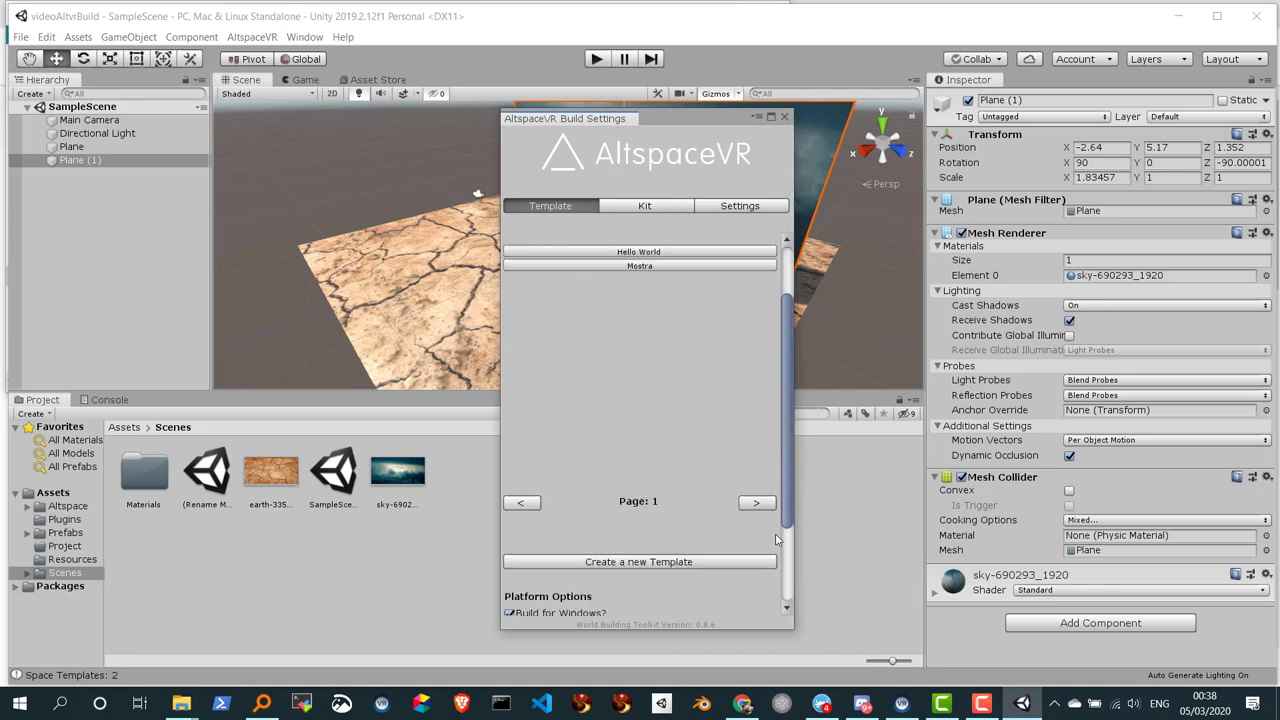
scroll(776, 550, down, 3)
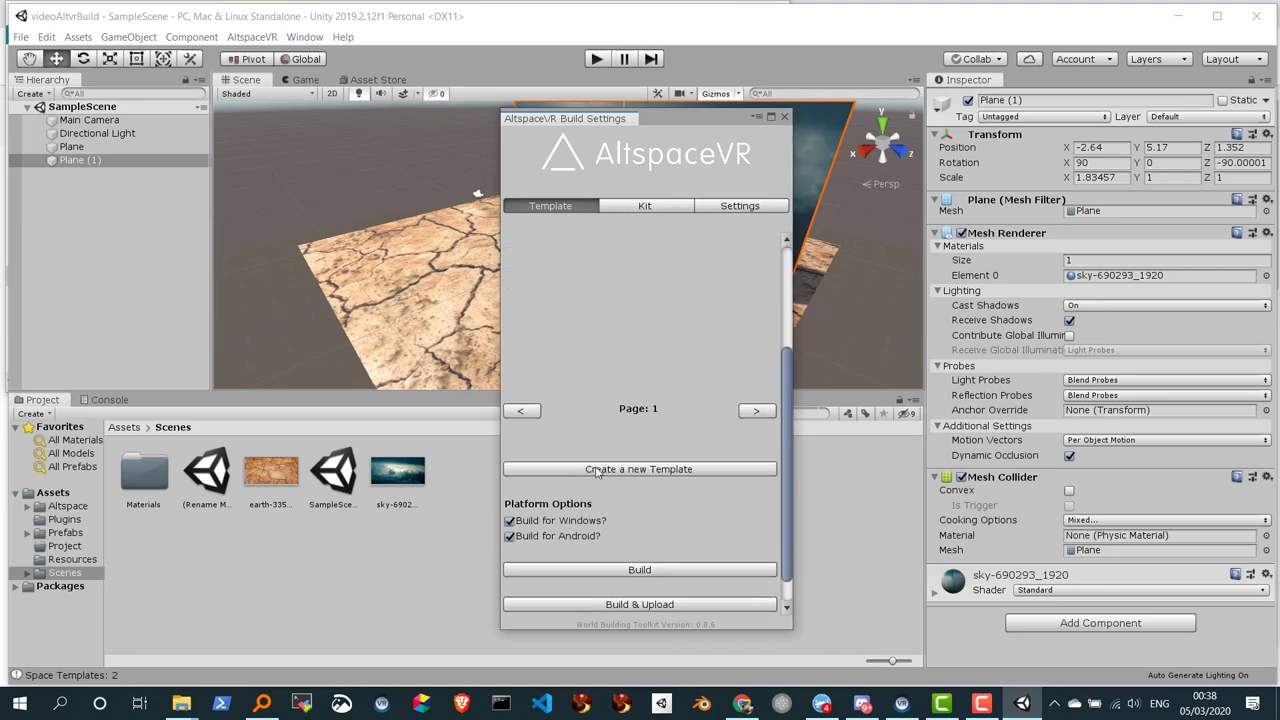
click(646, 470)
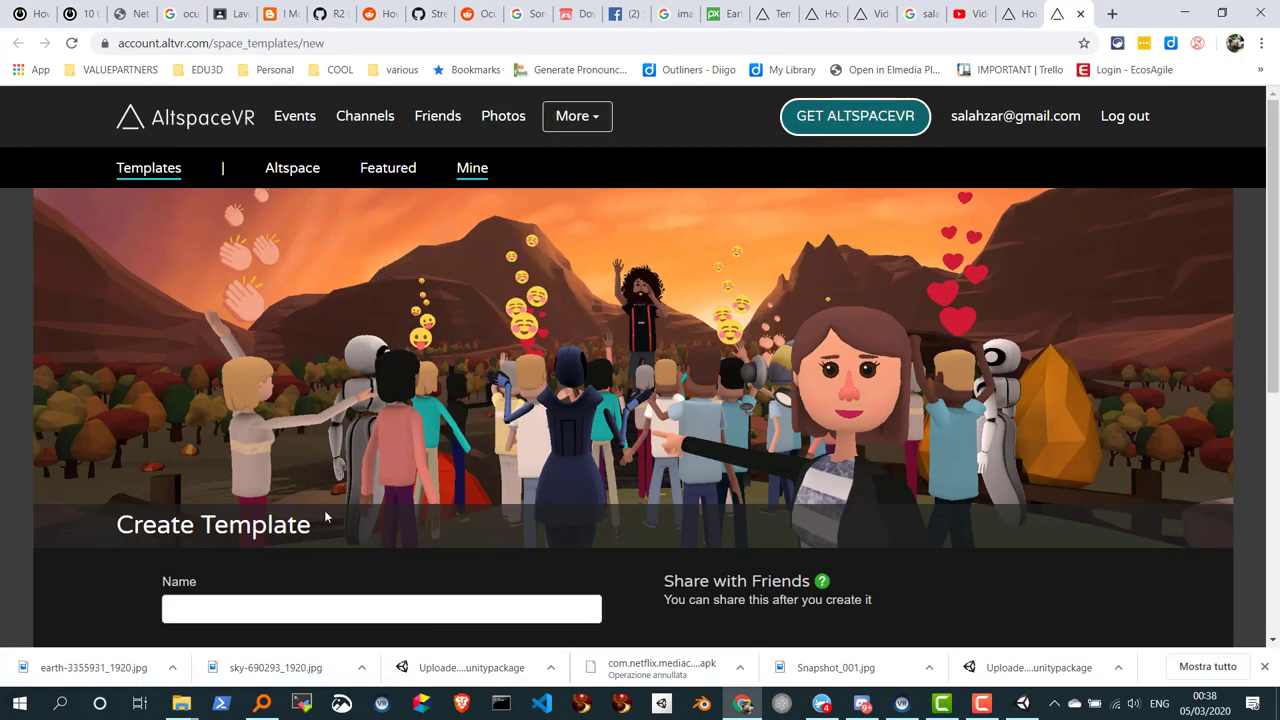
Name the new template VideoTutorial and create it on the AltspaceVR website.
scroll(240, 446, down, 2)
click(236, 442)
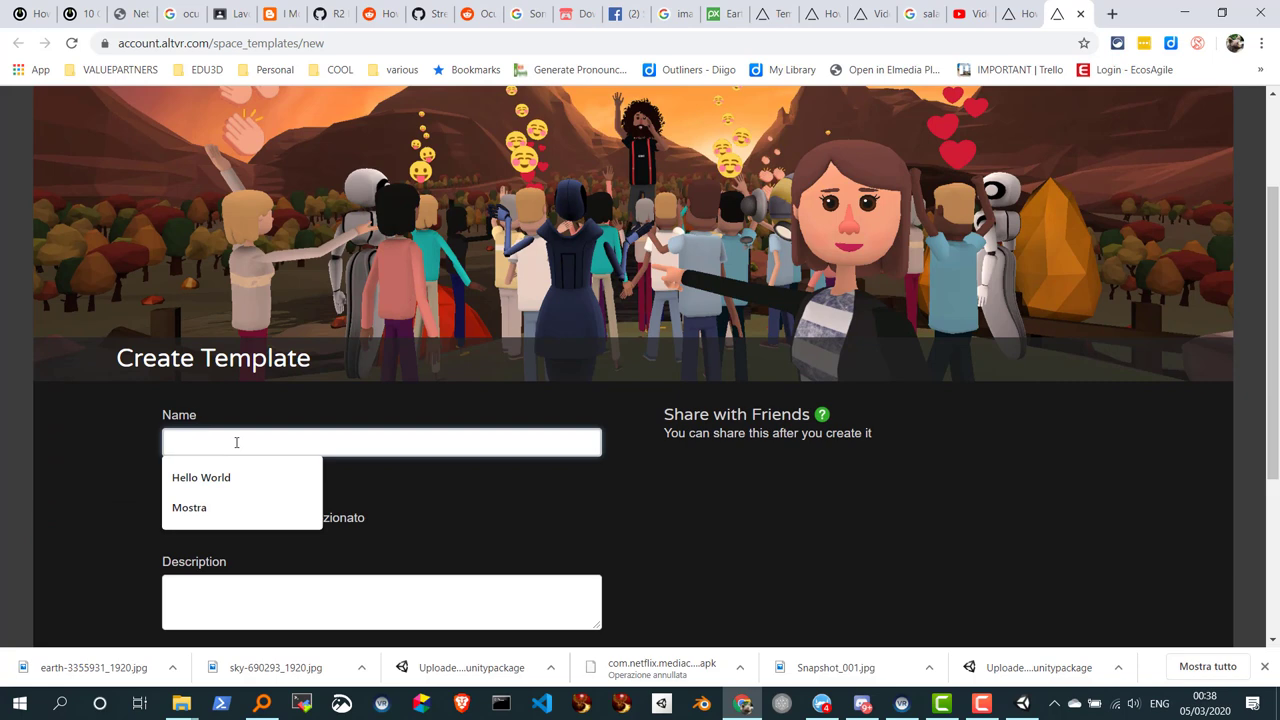
text(VideoTu)
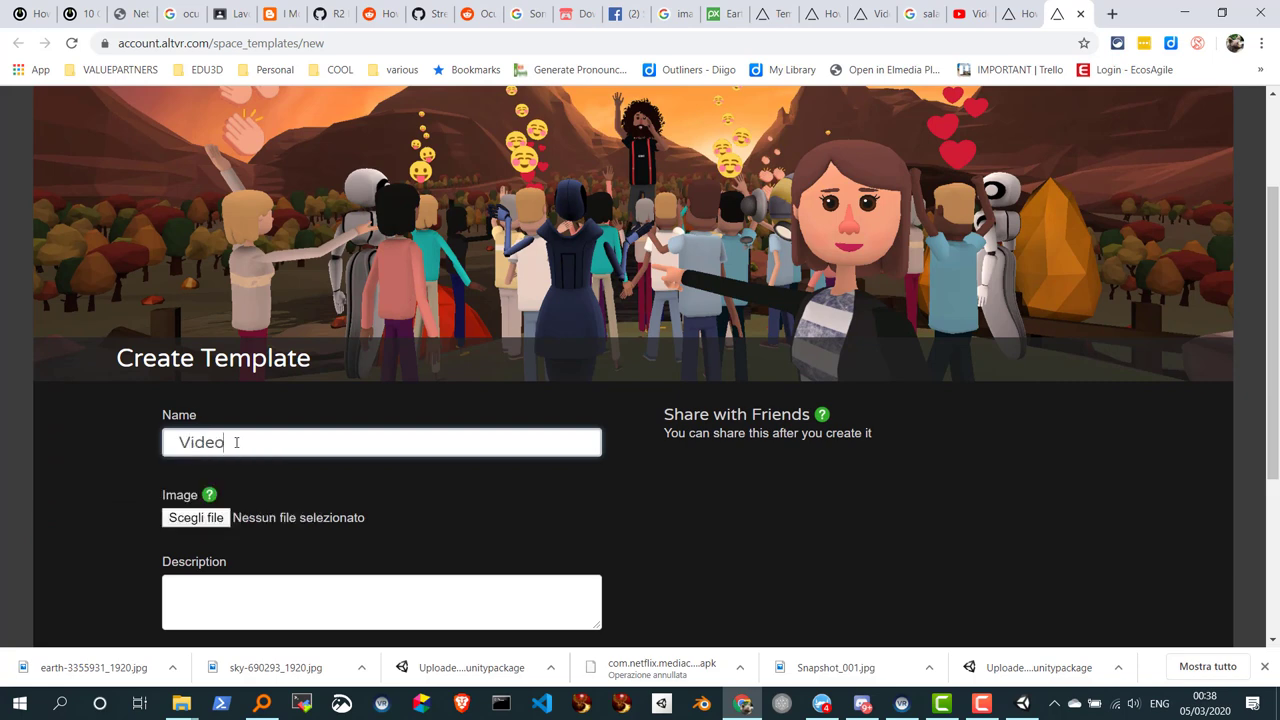
text(torial)
scroll(270, 490, down, 1)
scroll(234, 498, down, 1)
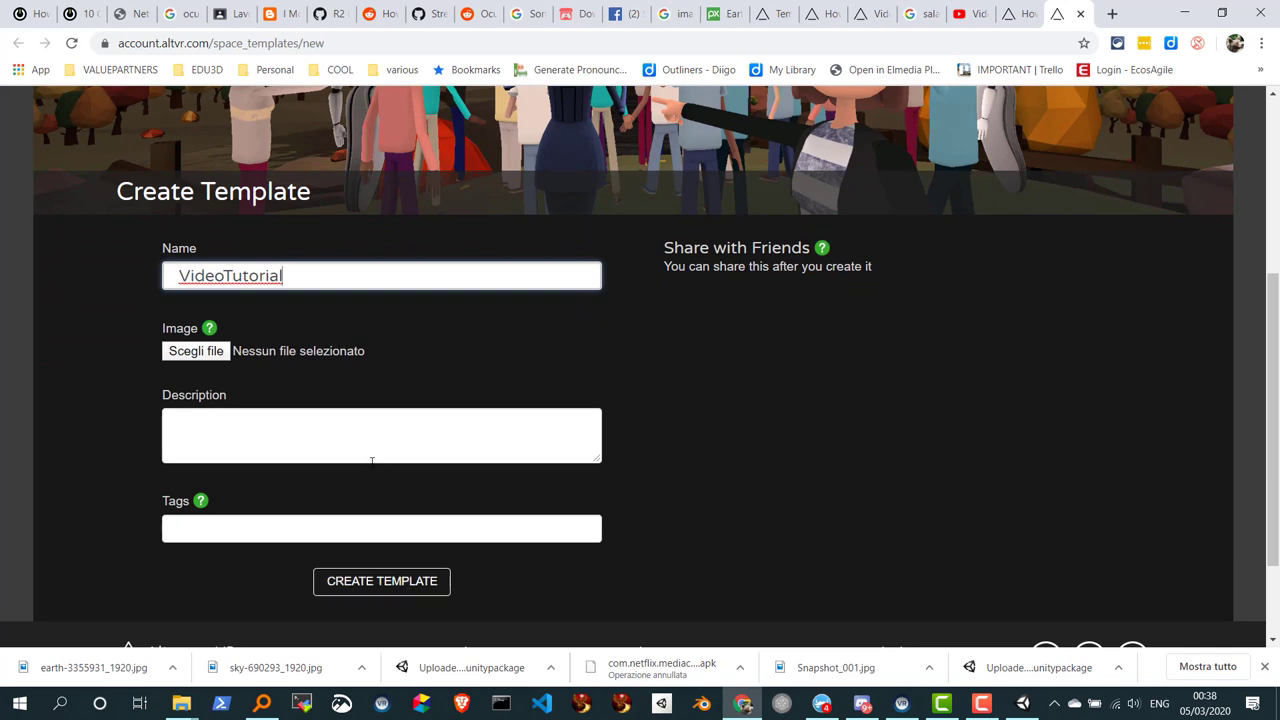
scroll(371, 461, up, 1)
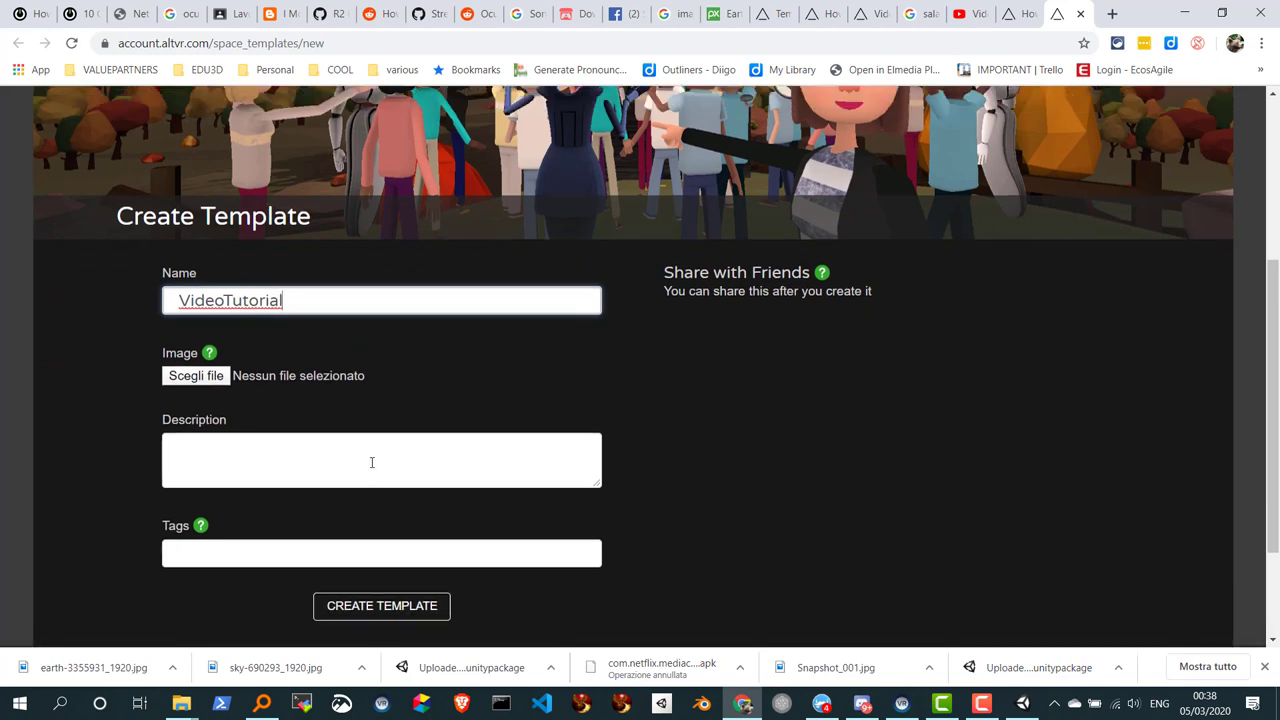
scroll(371, 465, down, 1)
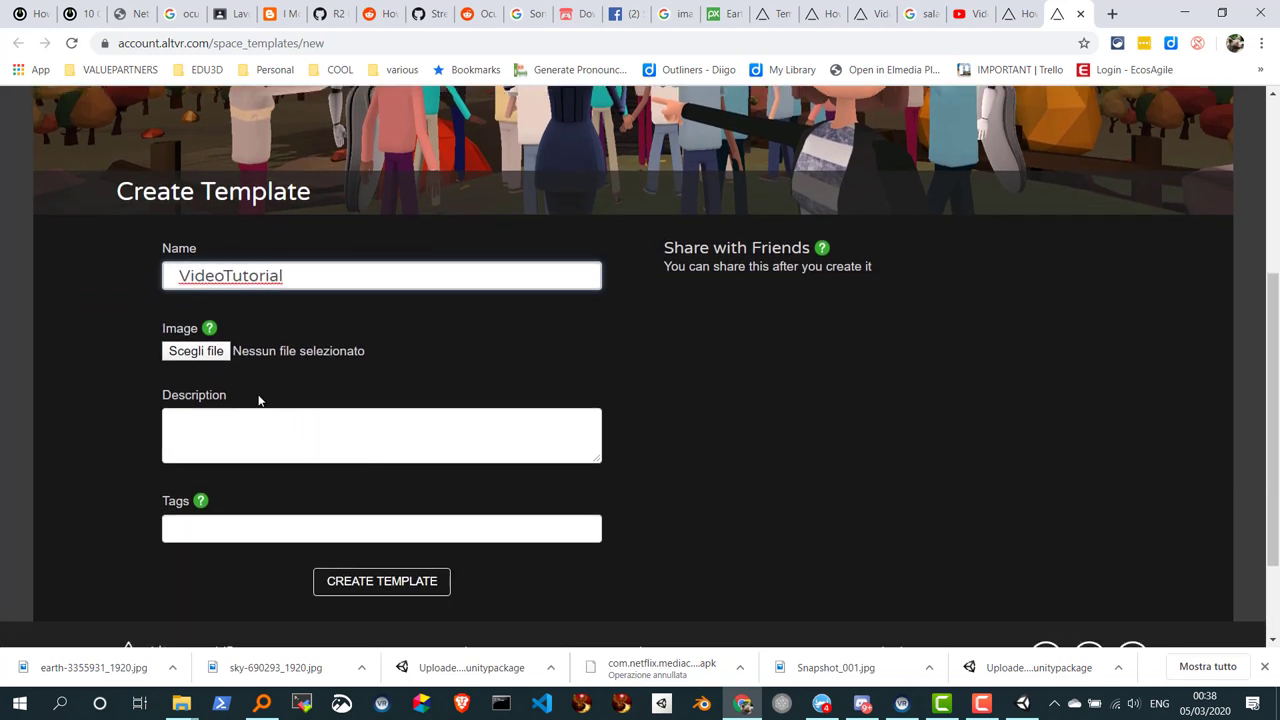
scroll(258, 400, down, 1)
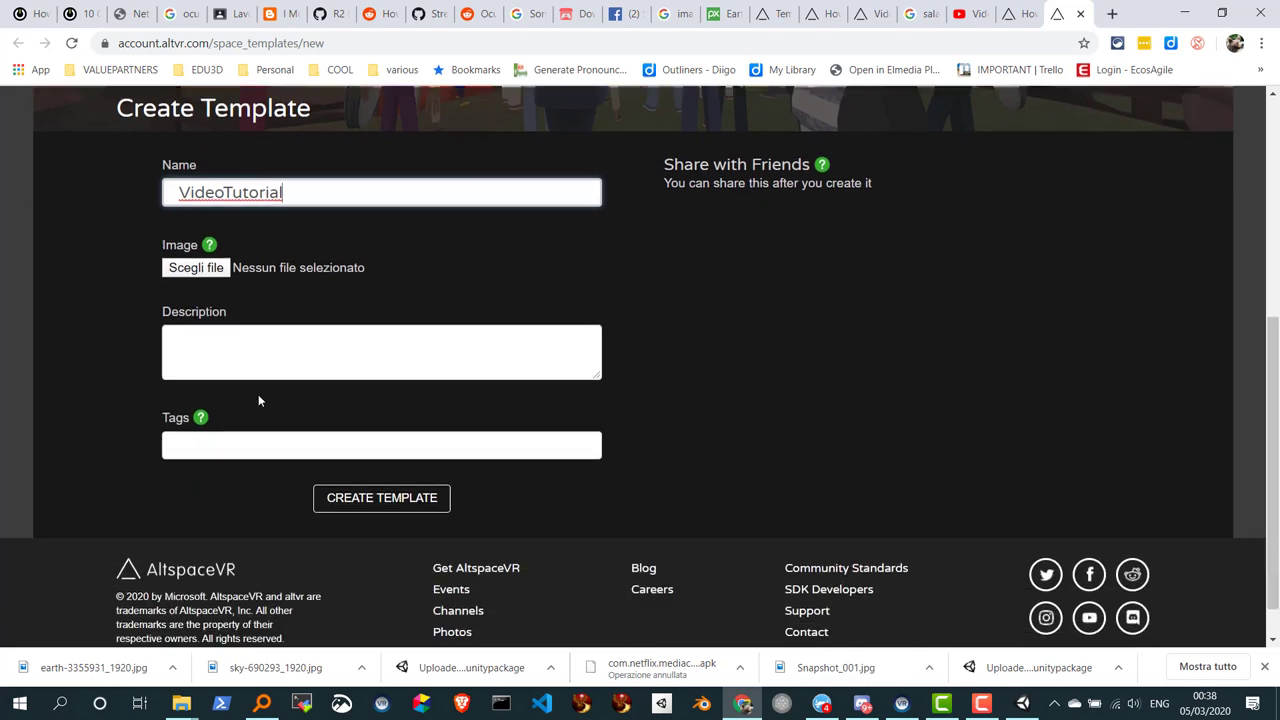
click(395, 507)
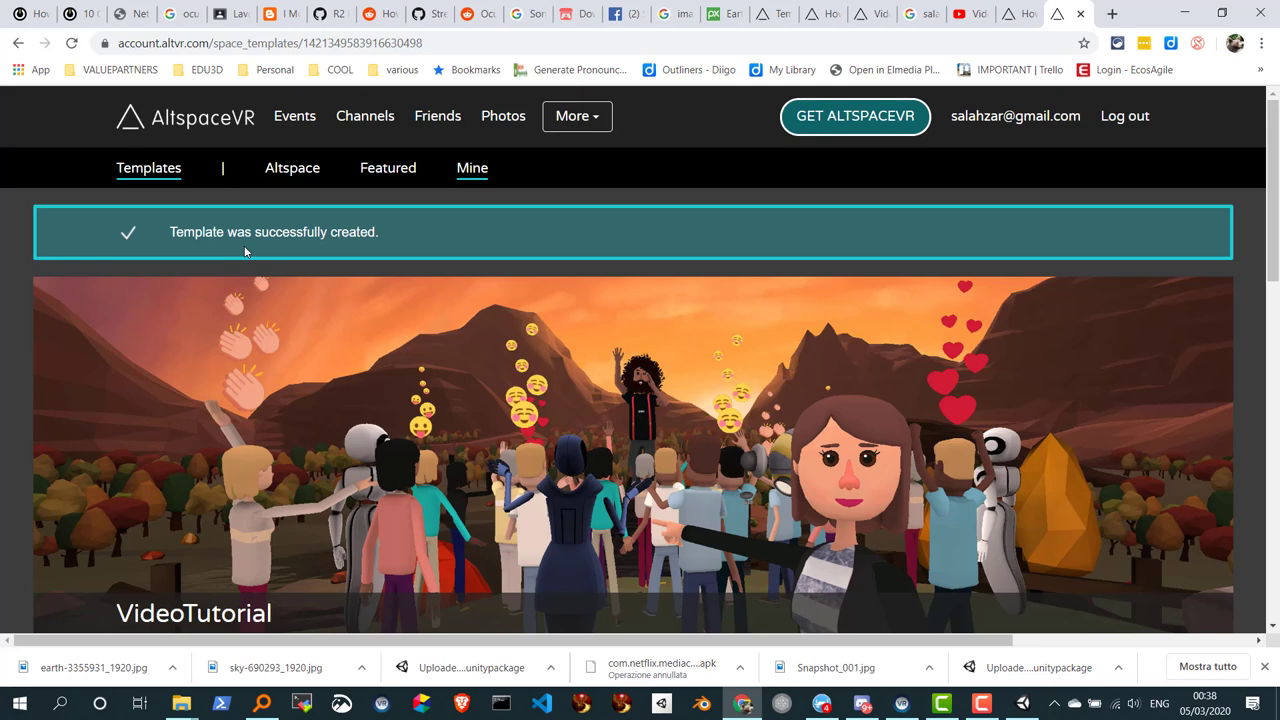
Review the new VideoTutorial template page, then return to the Unity editor.
scroll(324, 246, down, 2)
scroll(361, 264, down, 2)
scroll(369, 274, down, 1)
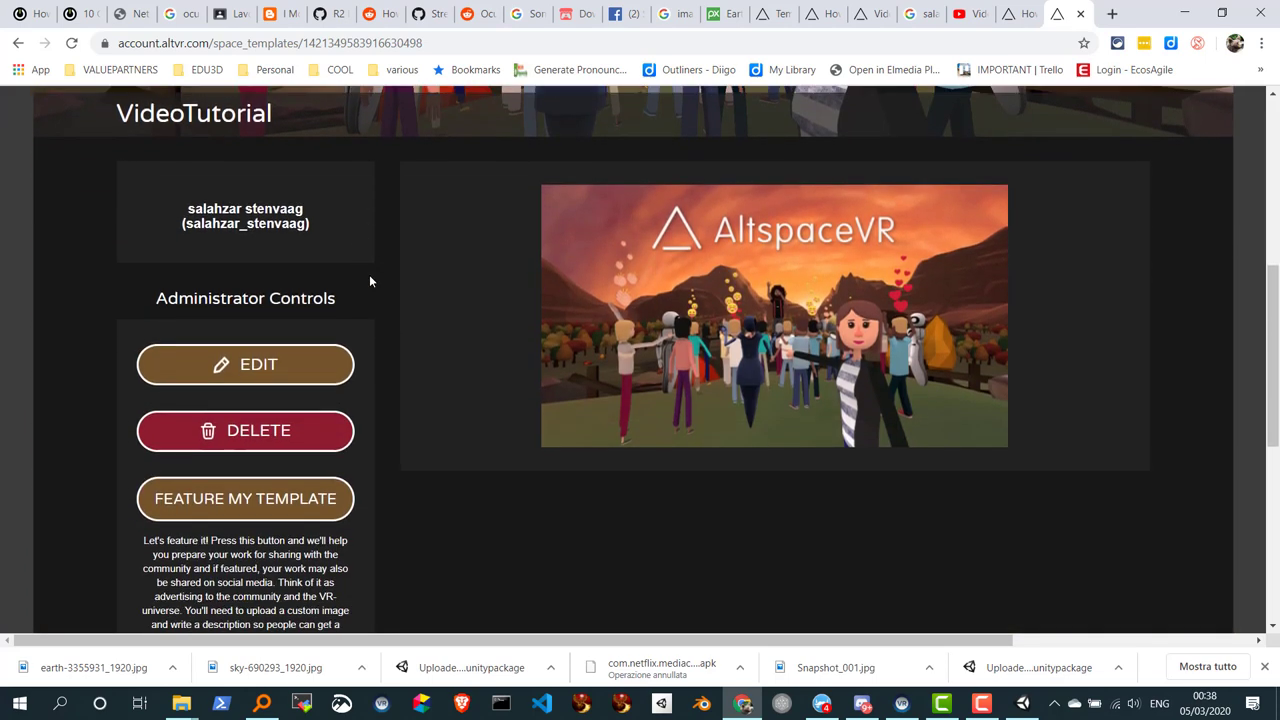
scroll(371, 287, down, 1)
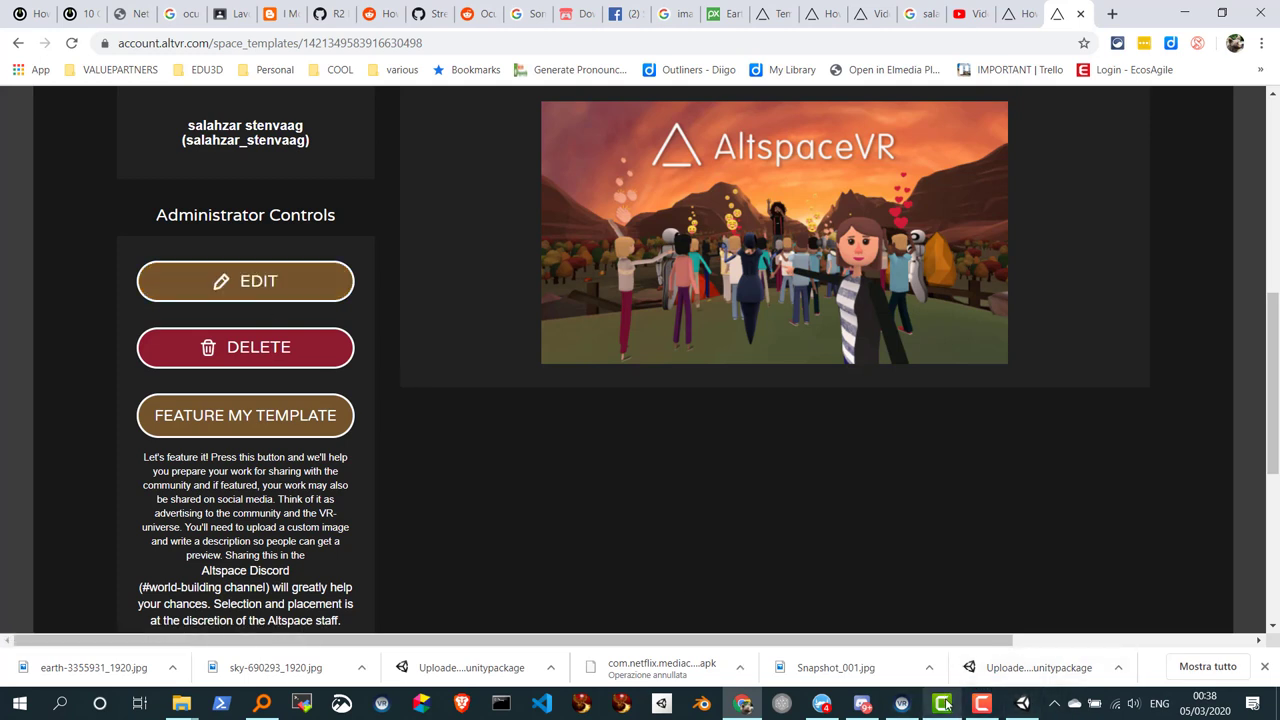
click(1022, 703)
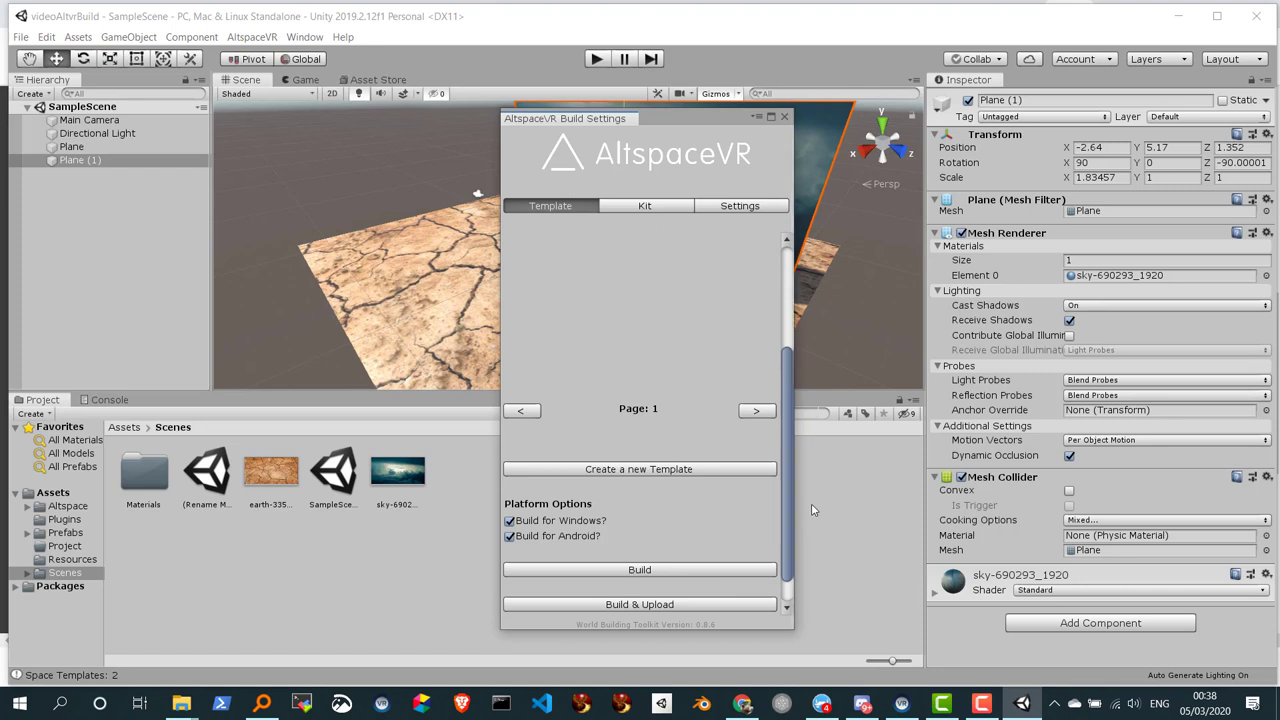
Build the scene for Windows and Android and upload it to the AltspaceVR template.
scroll(782, 510, down, 1)
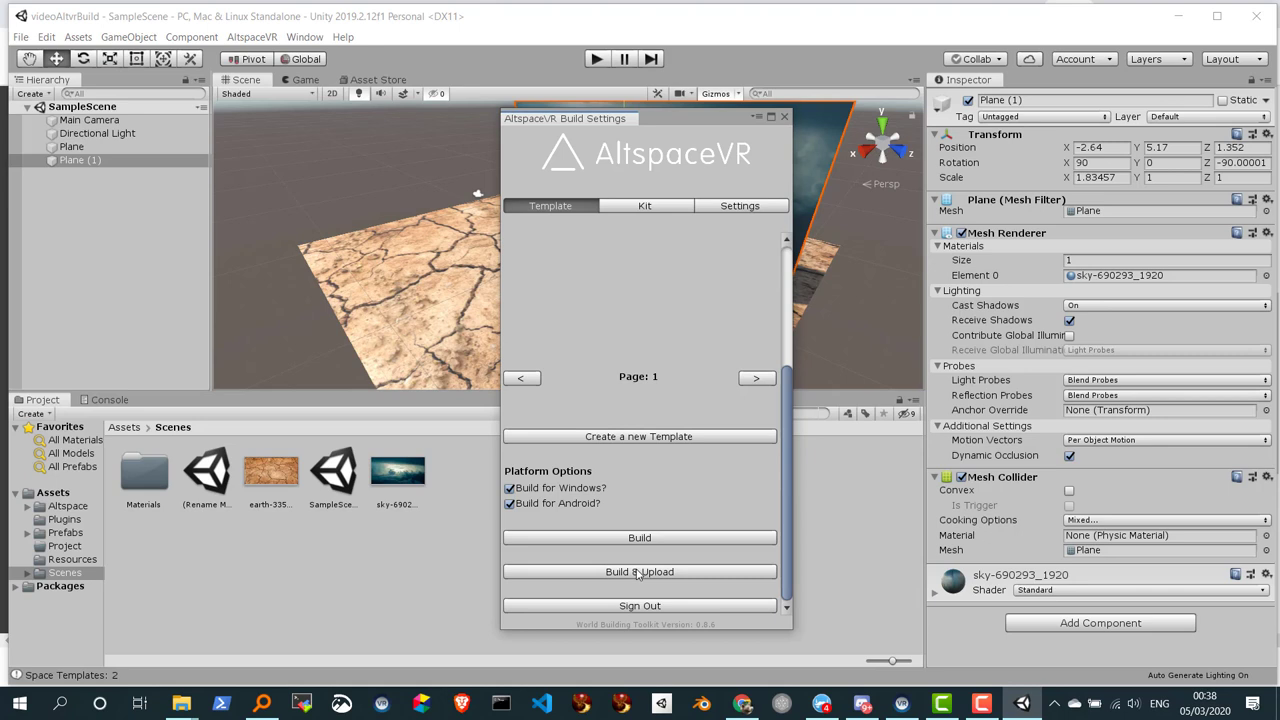
click(637, 572)
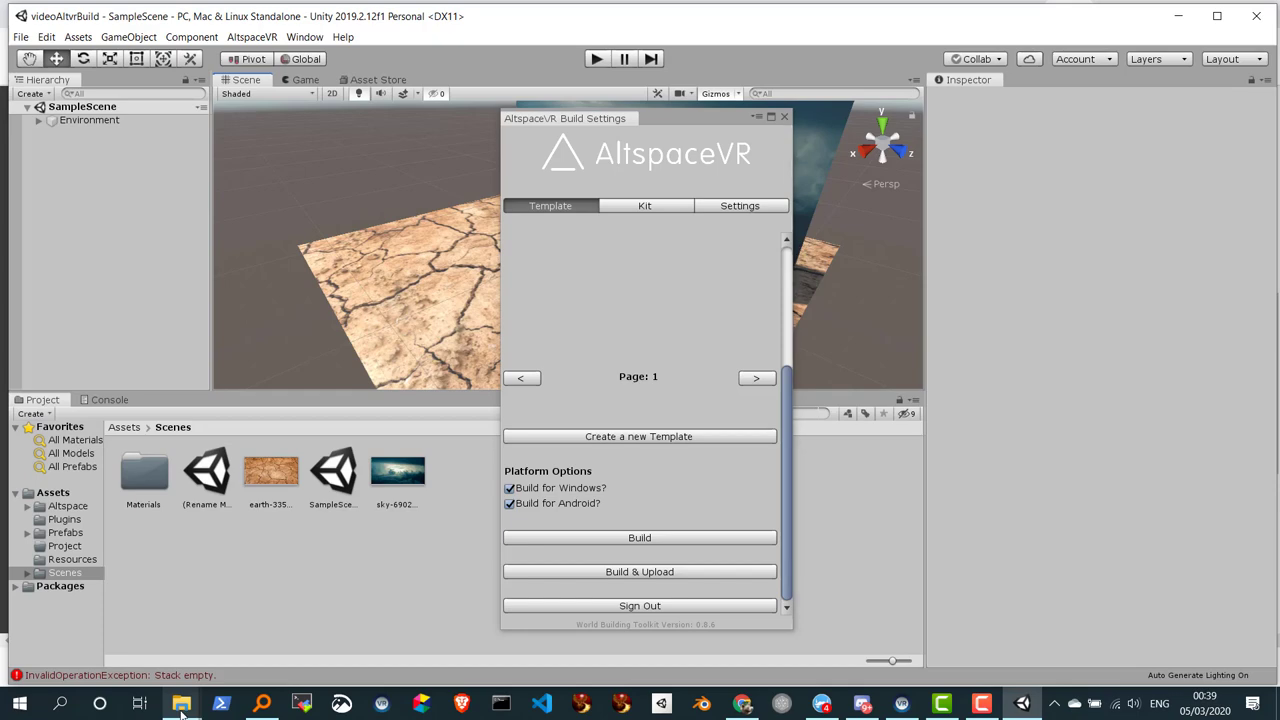
mouse_move(181, 704)
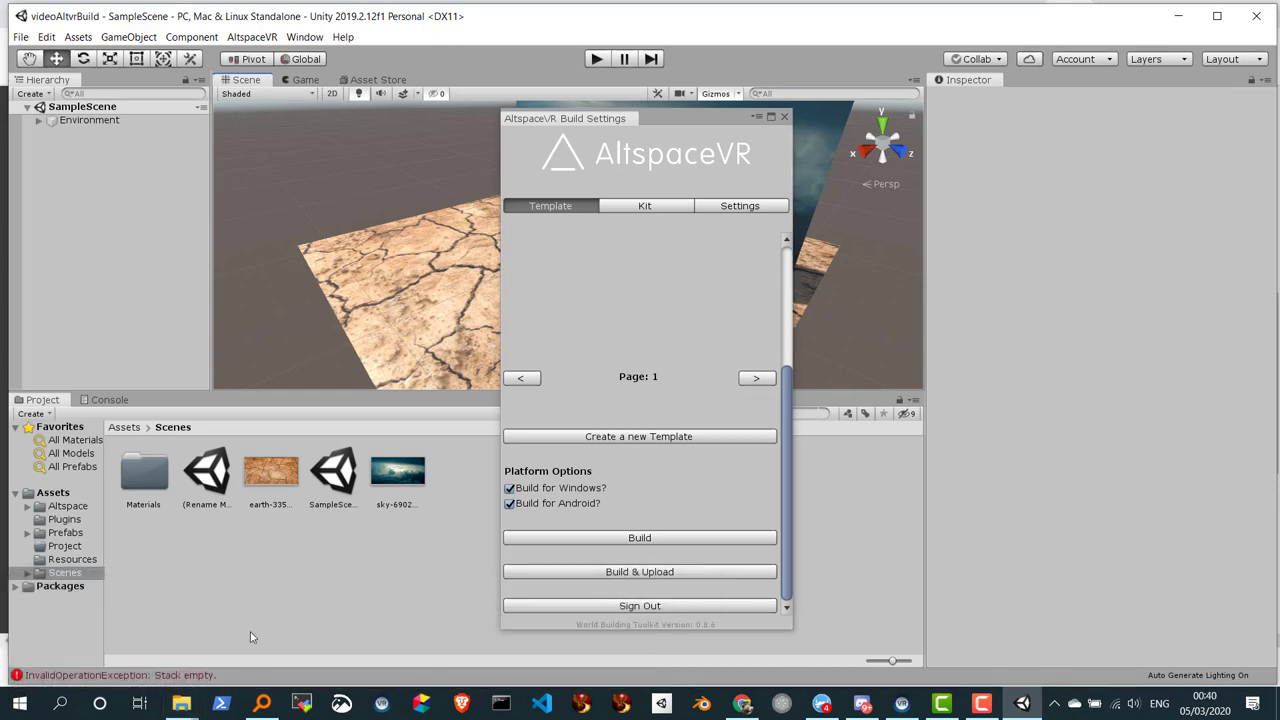
Search Everything for 'template' to find template.zip, then search the Start menu for altvr.
click(261, 704)
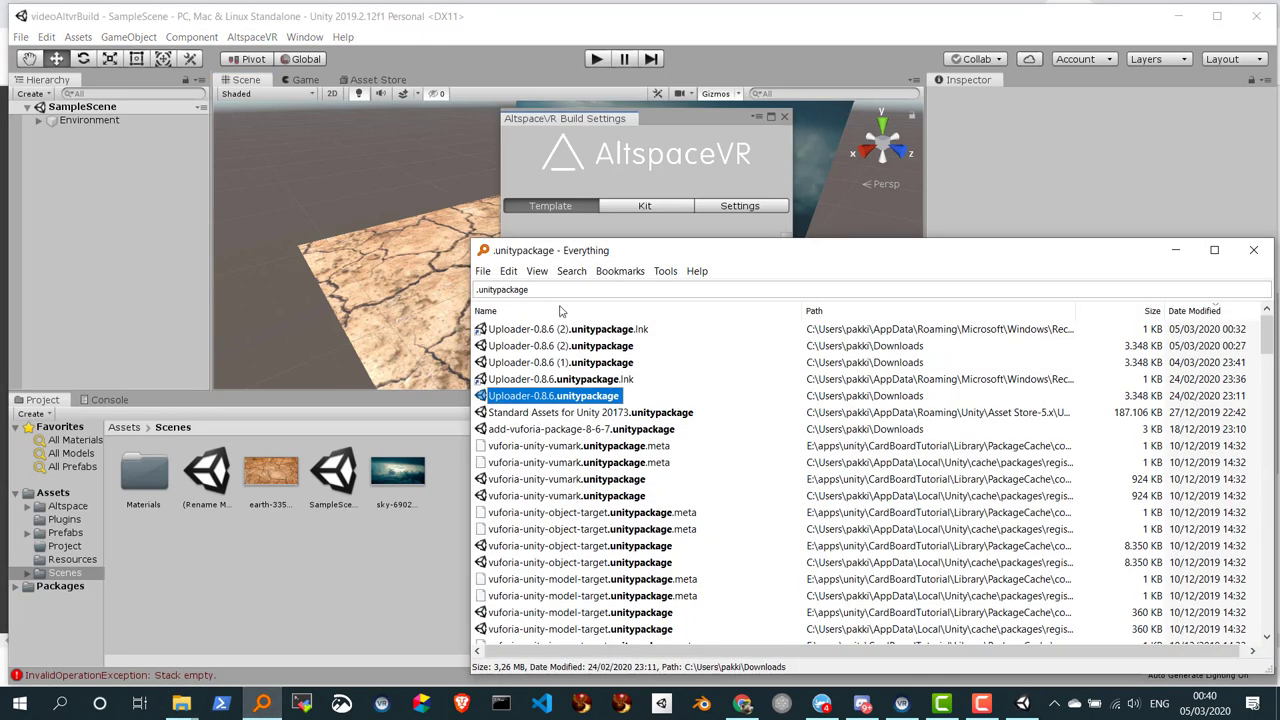
click(536, 288)
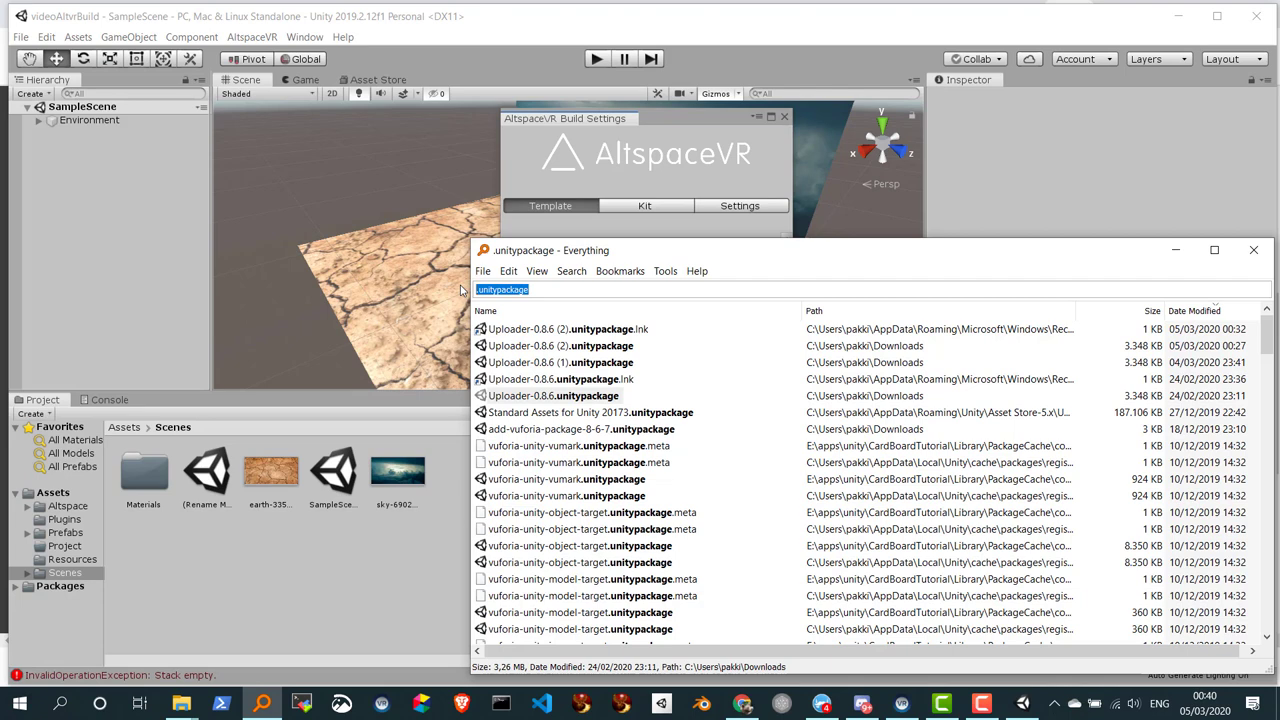
text(tempa)
key(BackSpace)
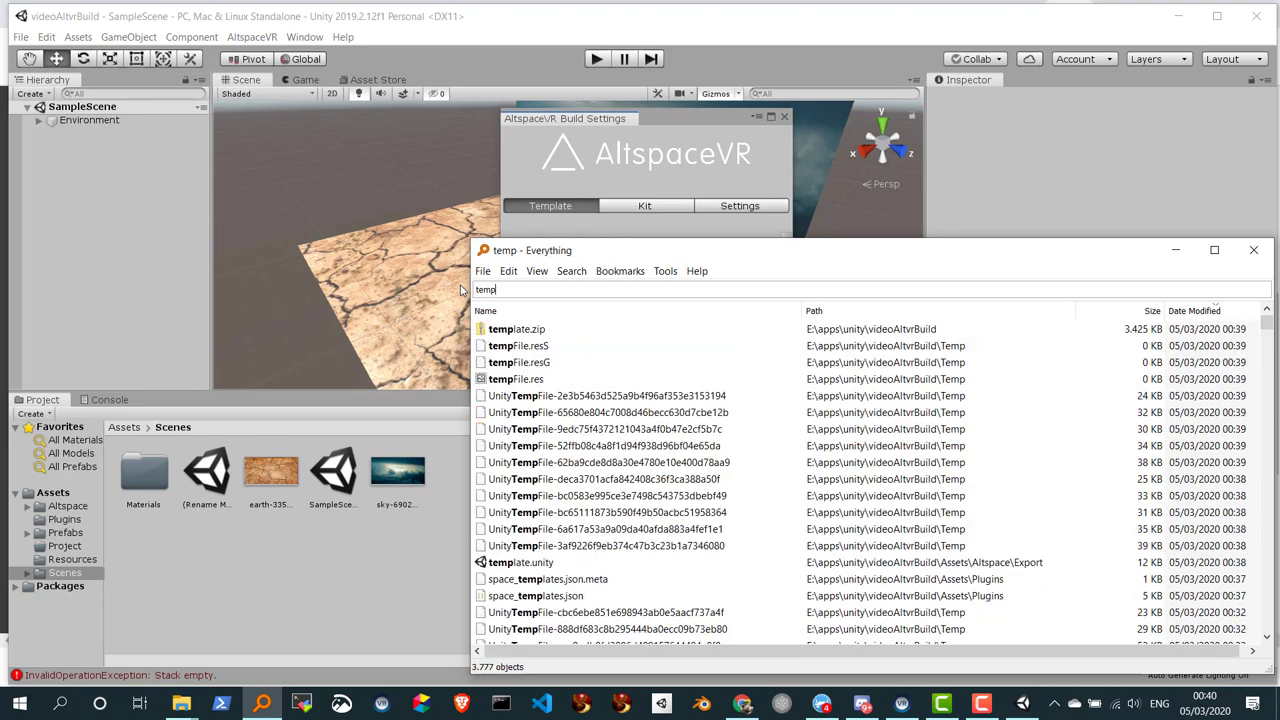
text(late)
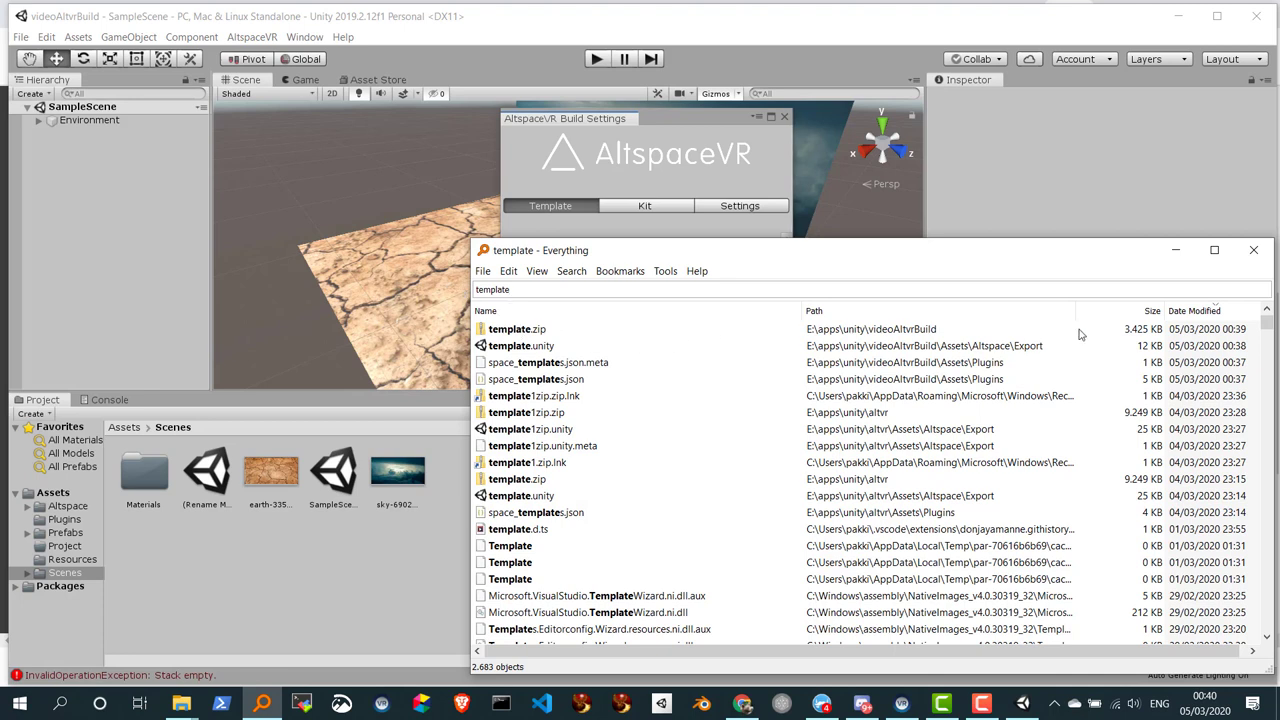
click(1176, 254)
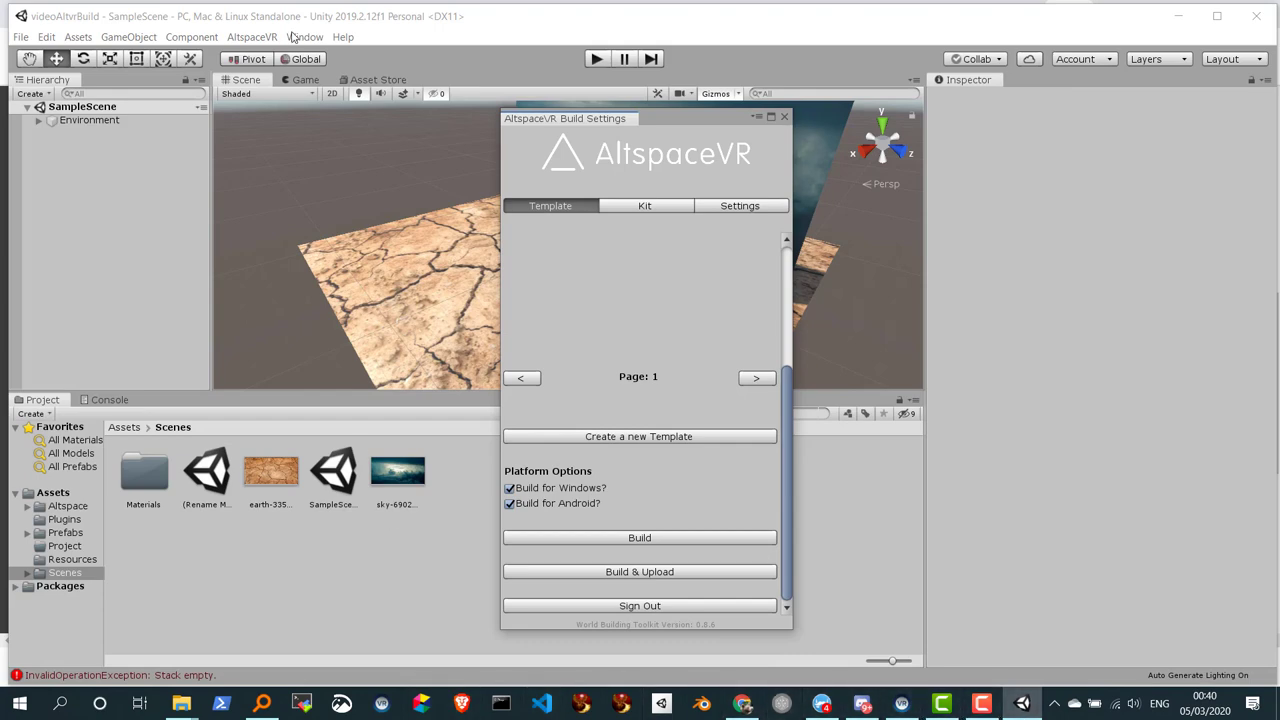
click(30, 709)
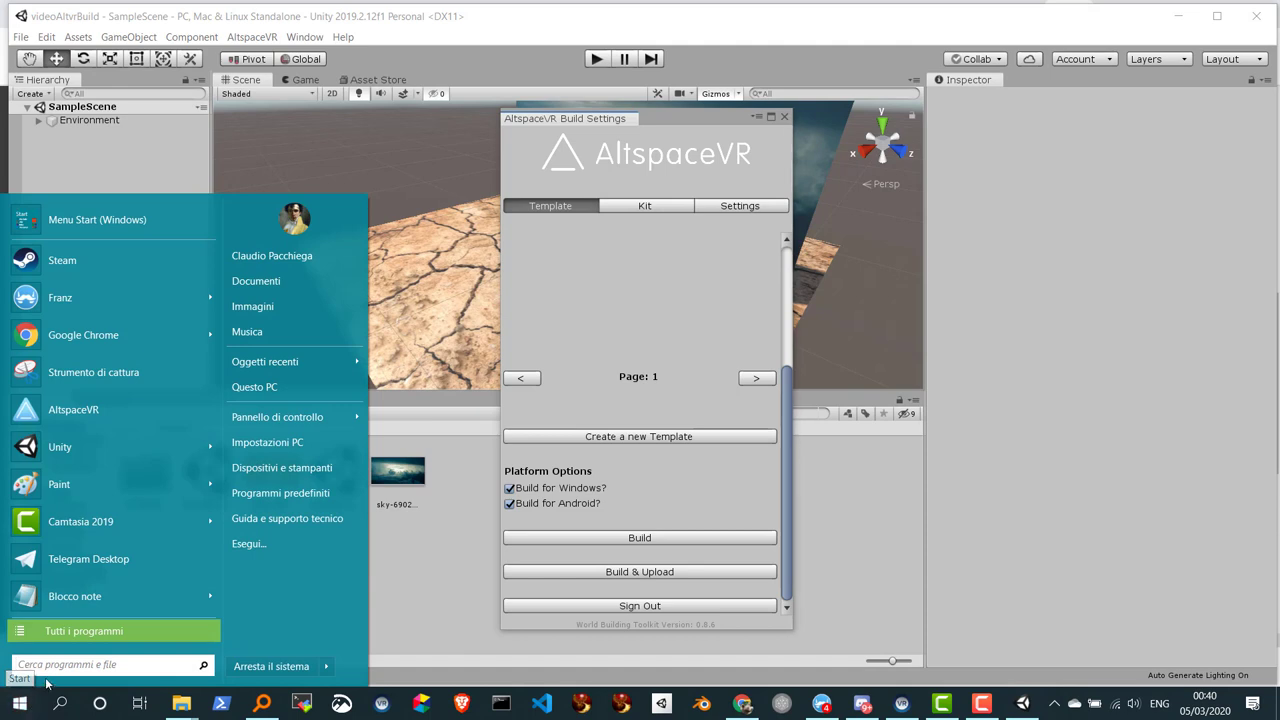
text(alt)
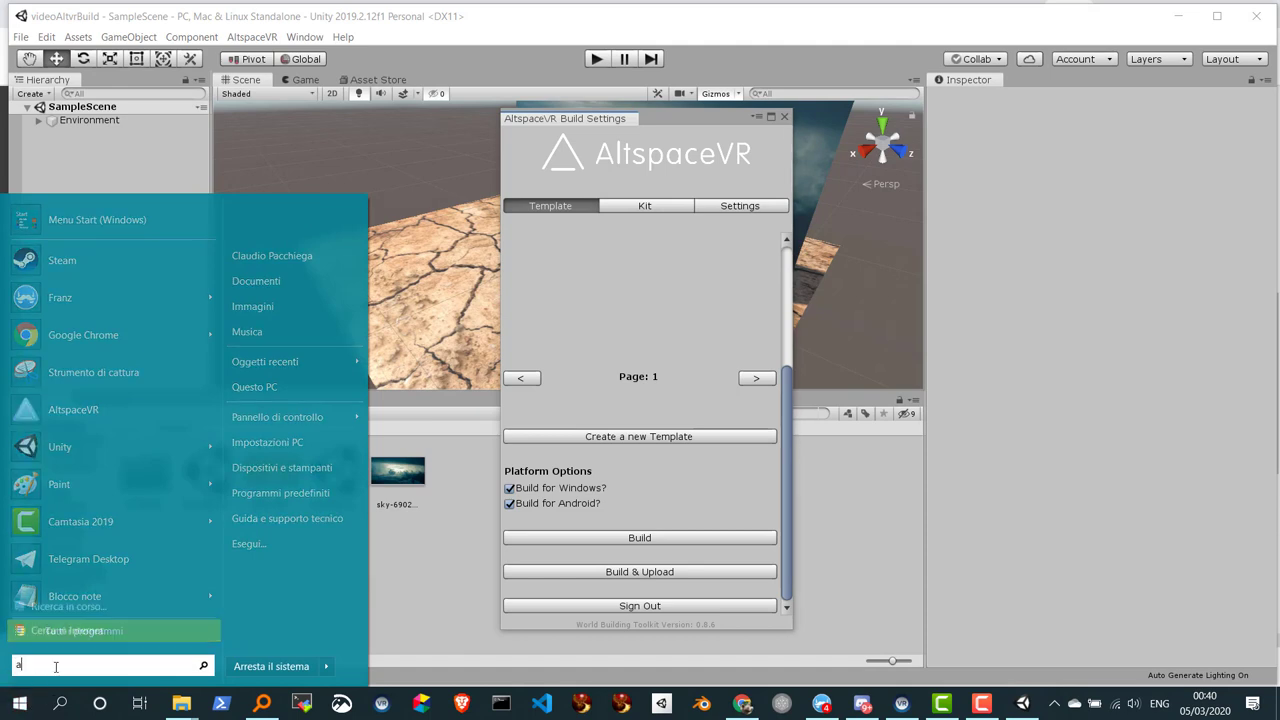
text(vr)
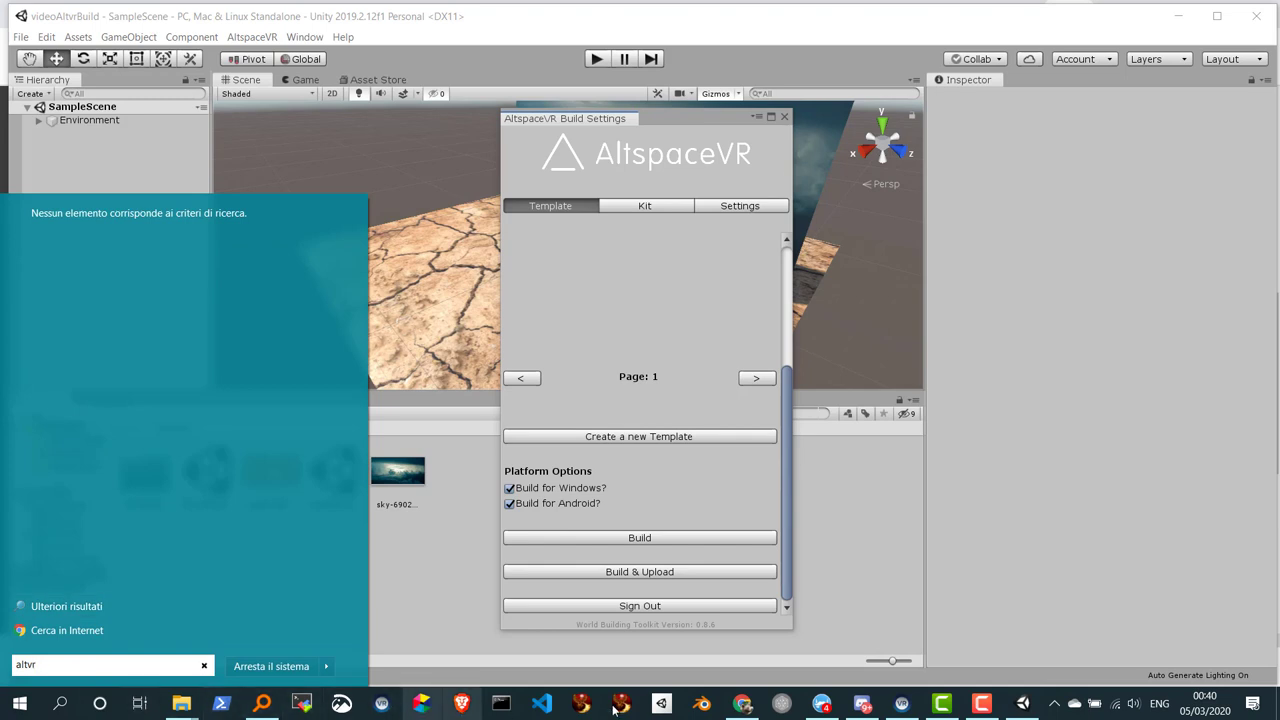
Check the template's success banner, then open the account's Universe page from My Worlds.
click(745, 707)
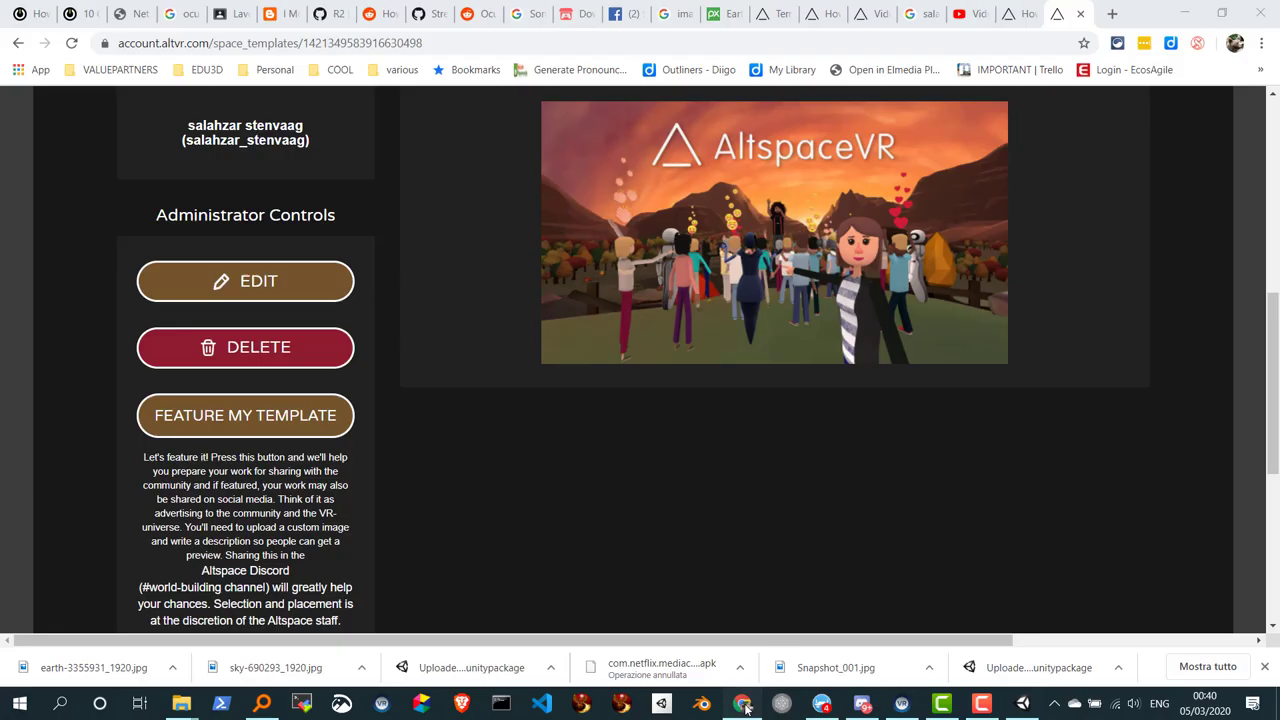
scroll(387, 357, up, 3)
scroll(387, 357, up, 2)
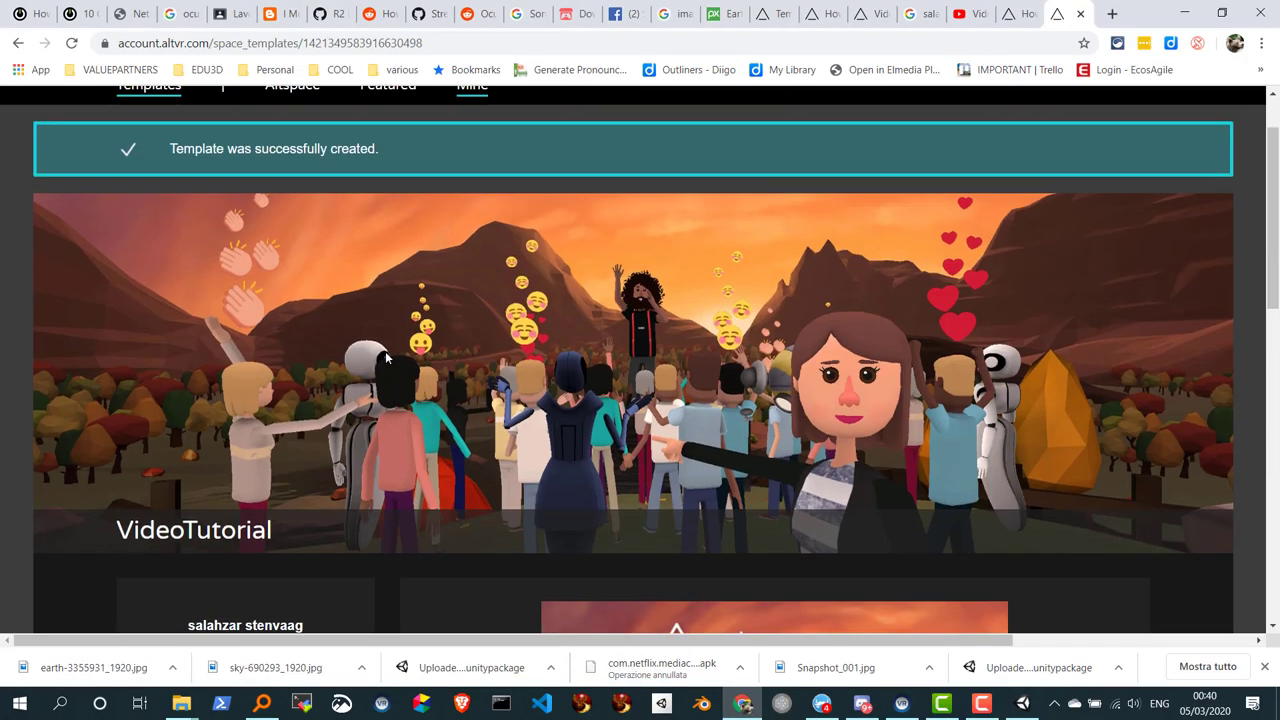
scroll(387, 357, up, 1)
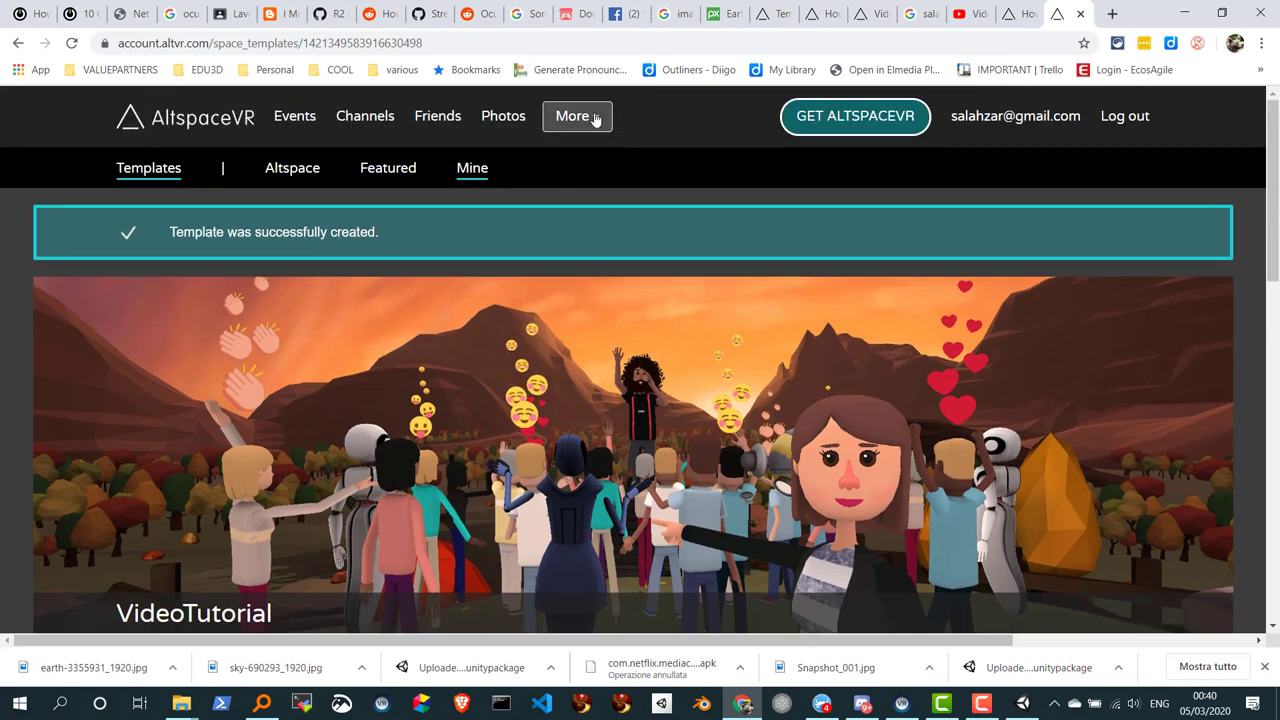
click(595, 118)
click(566, 171)
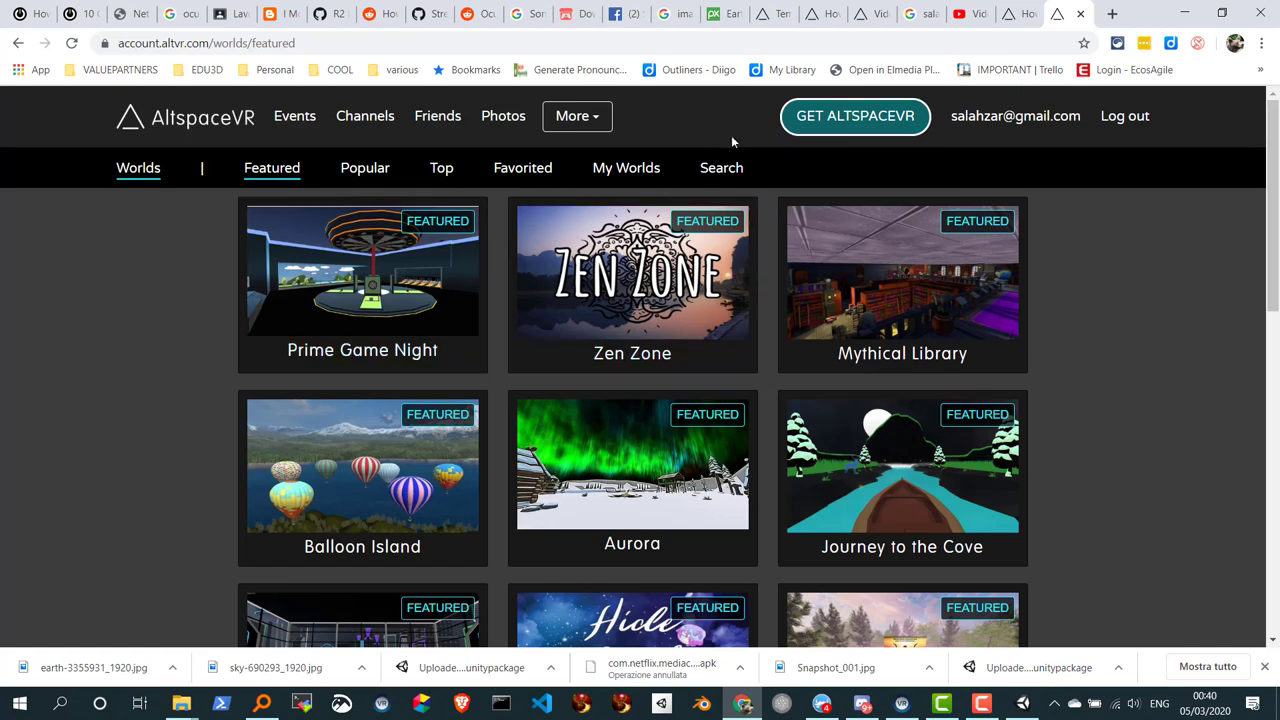
click(641, 174)
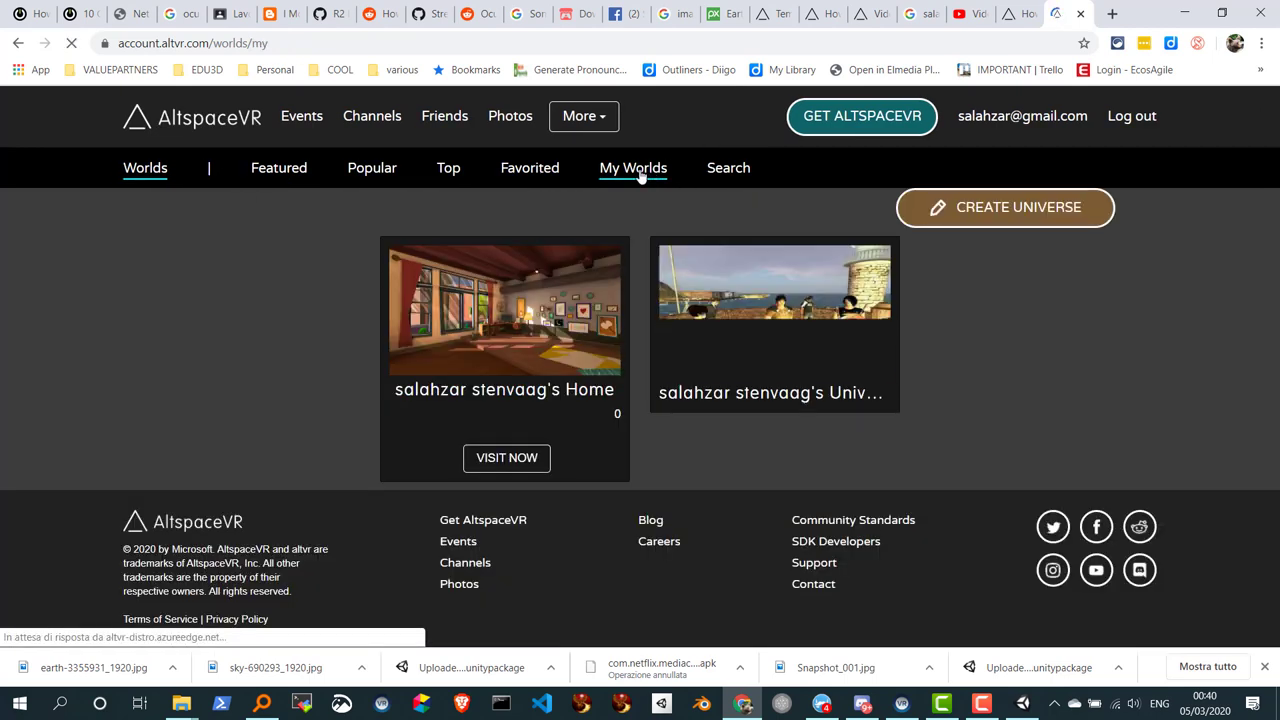
click(766, 328)
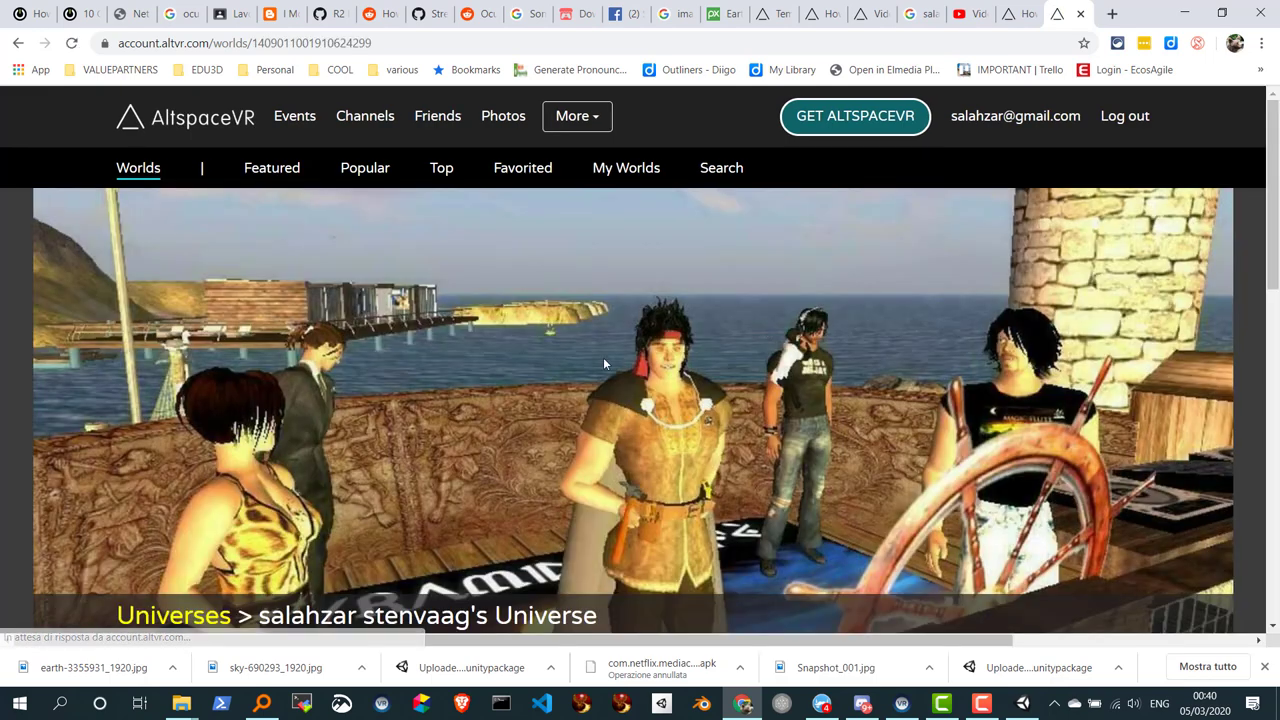
Start a new world in the Universe, name it Unity, pick the VideoTutorial template, and create it.
scroll(400, 340, down, 3)
scroll(375, 343, down, 3)
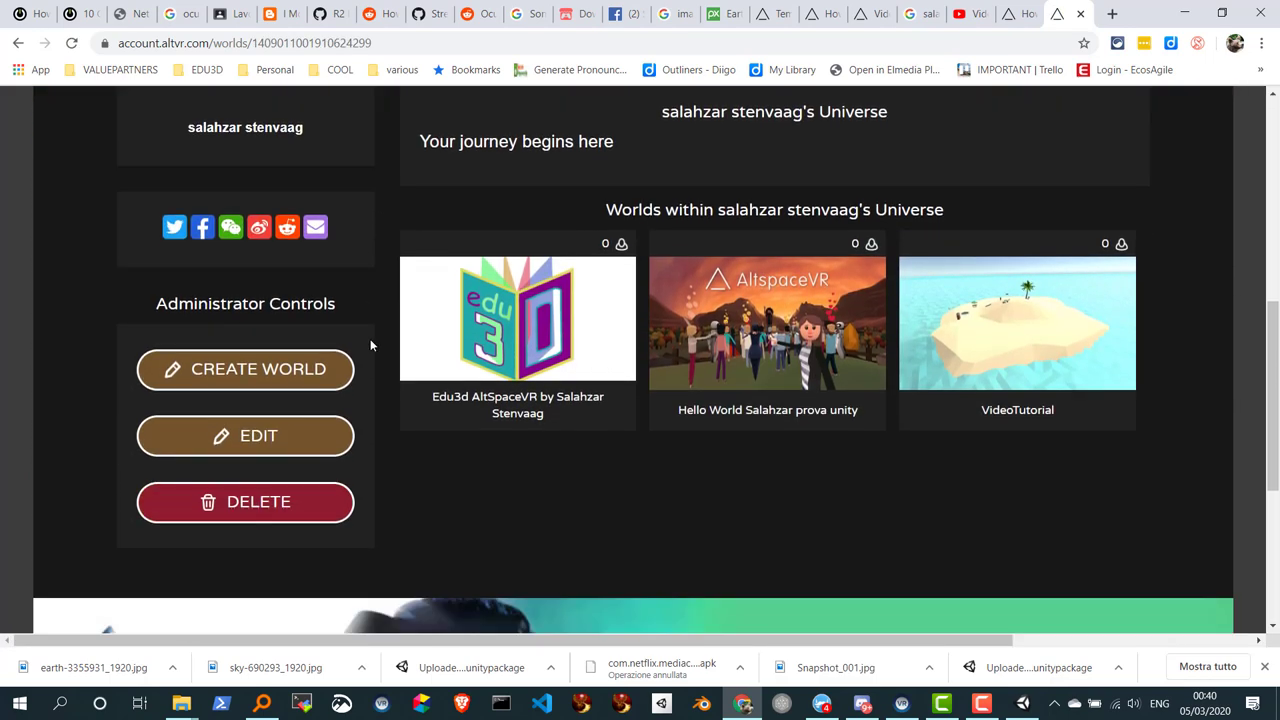
click(230, 370)
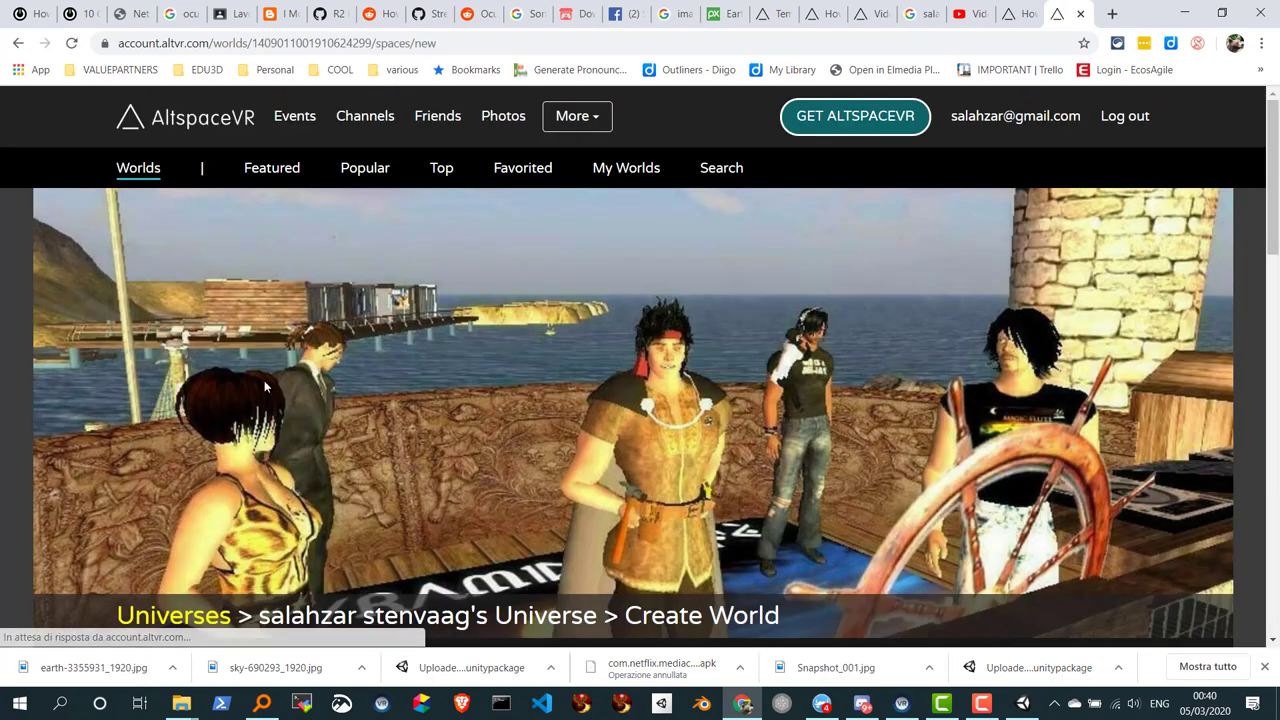
scroll(430, 369, down, 3)
click(266, 367)
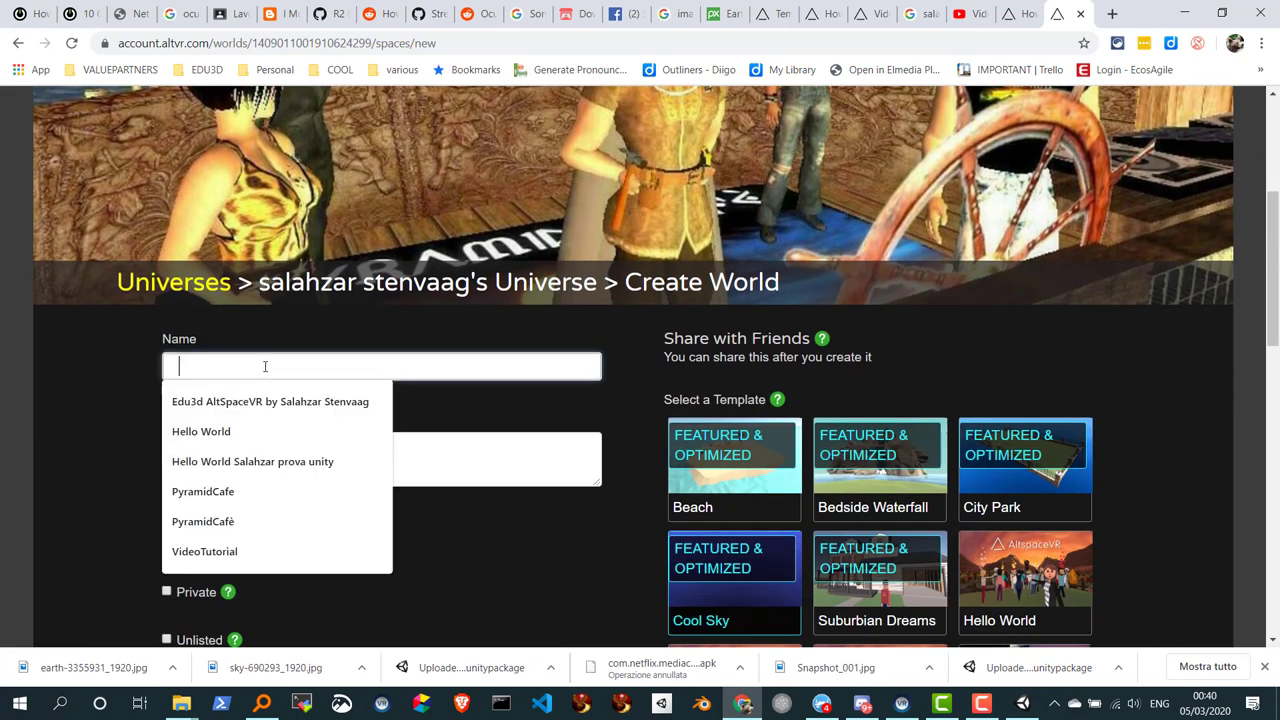
text(Unity)
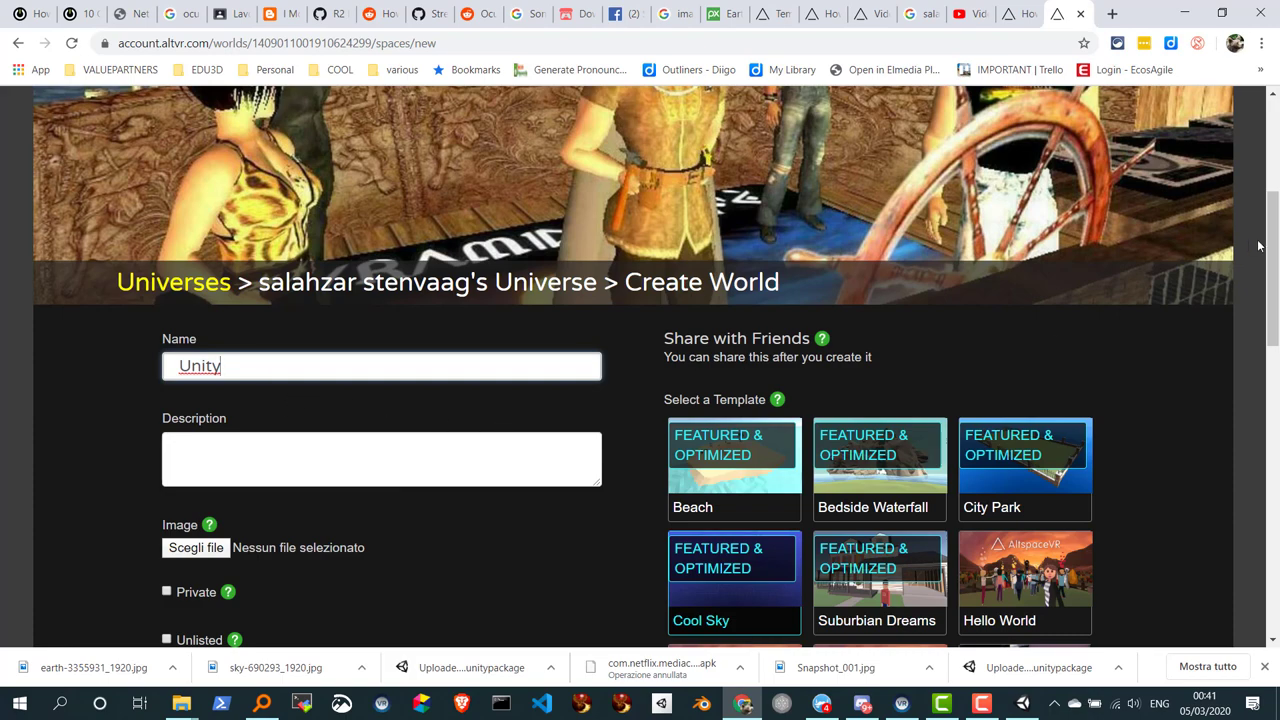
drag(1266, 246, 1262, 318)
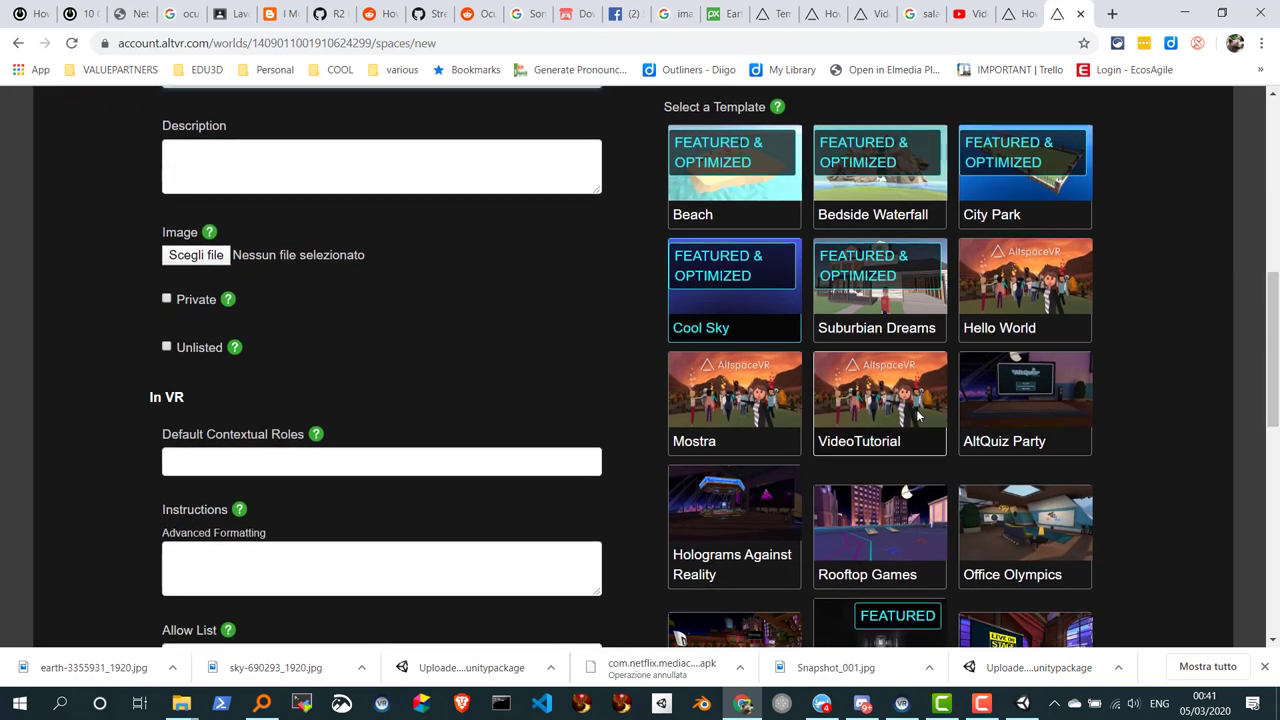
click(866, 403)
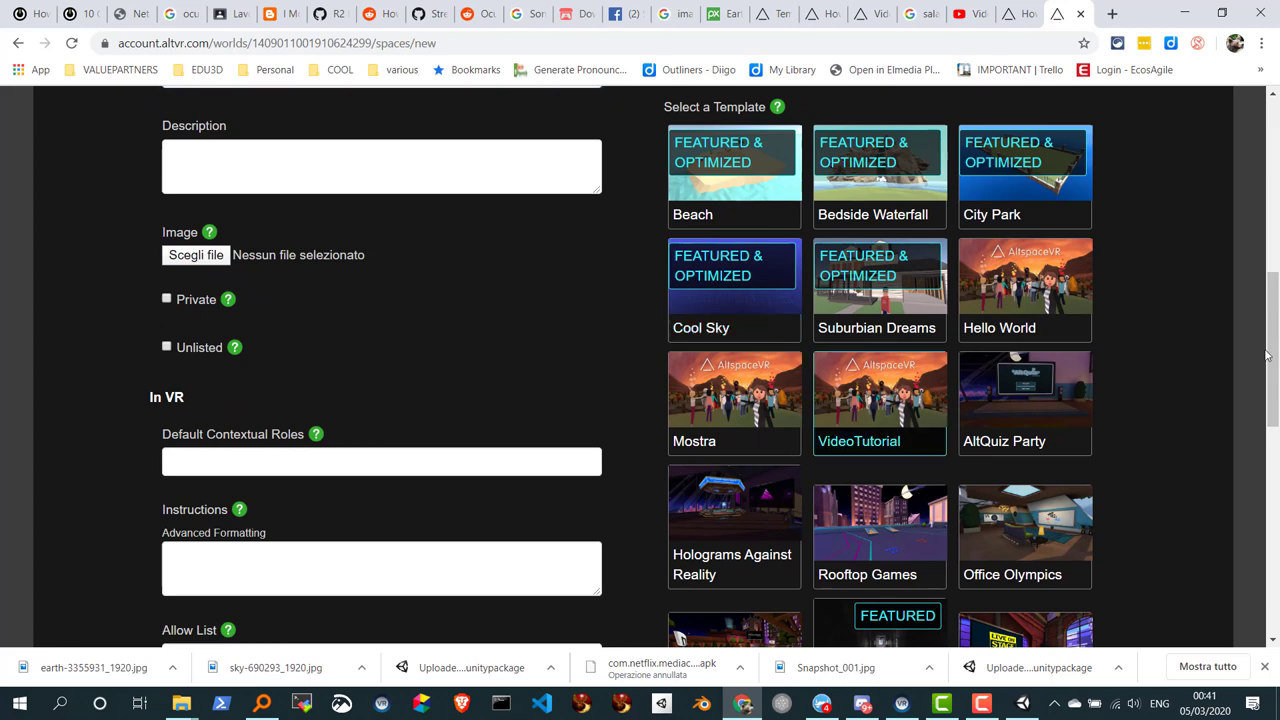
drag(1266, 355, 1251, 500)
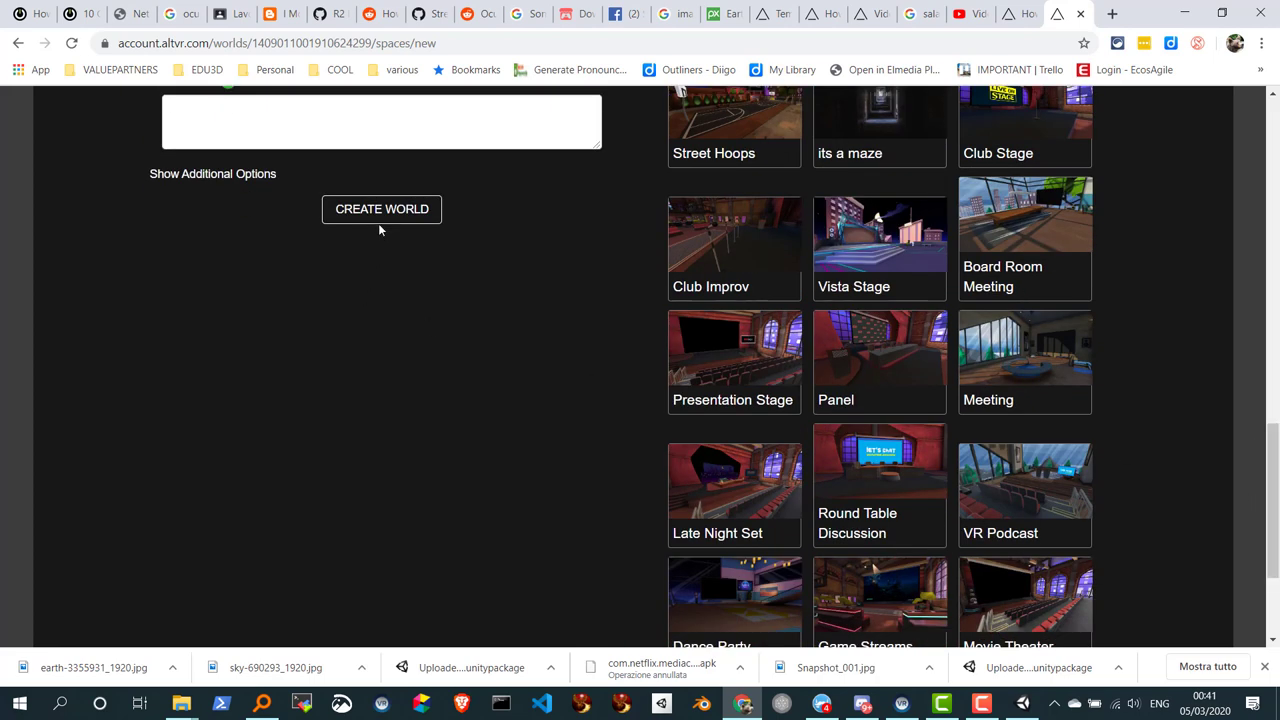
click(376, 214)
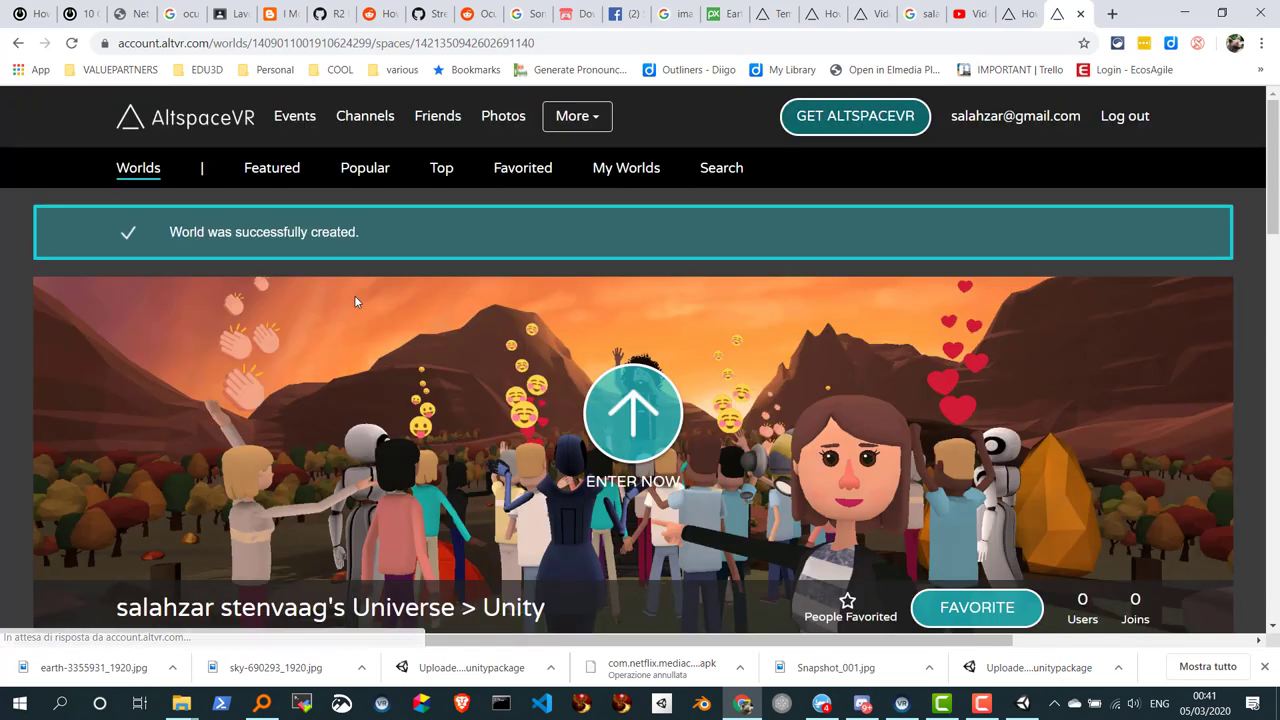
Try entering the Unity world through the AltspaceVR app, then dismiss the load-failure message.
scroll(354, 295, down, 2)
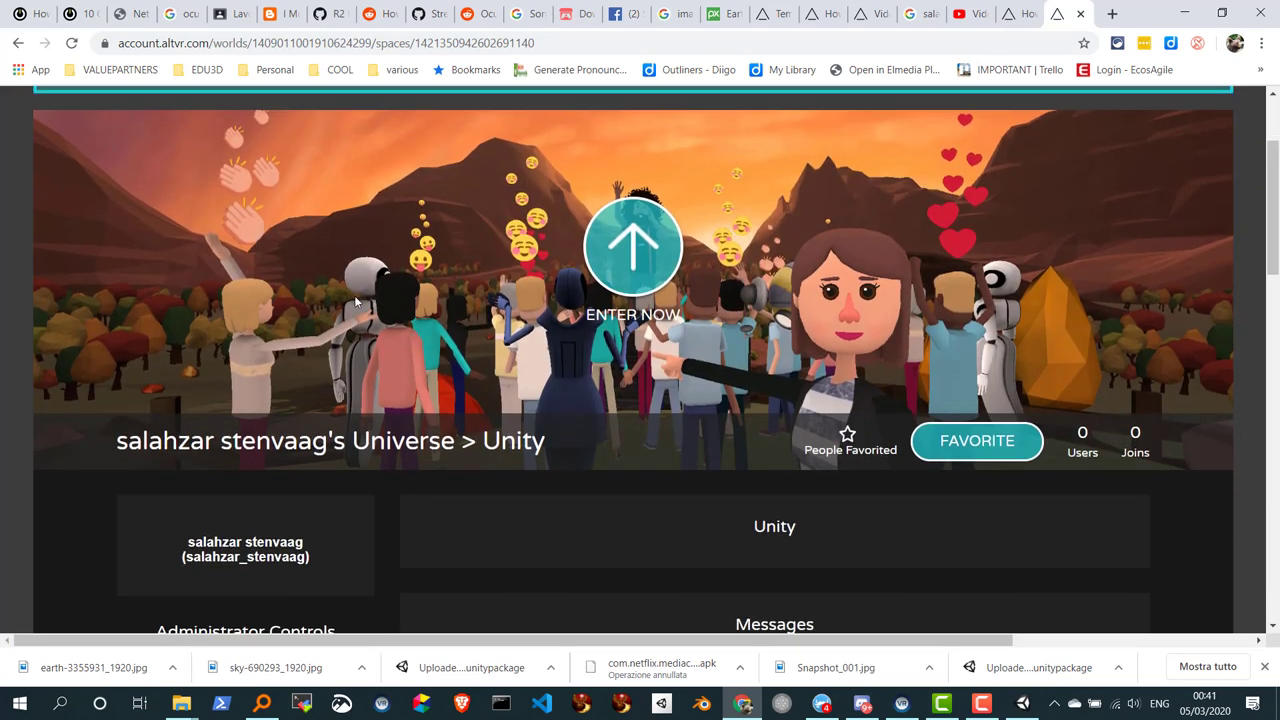
click(634, 254)
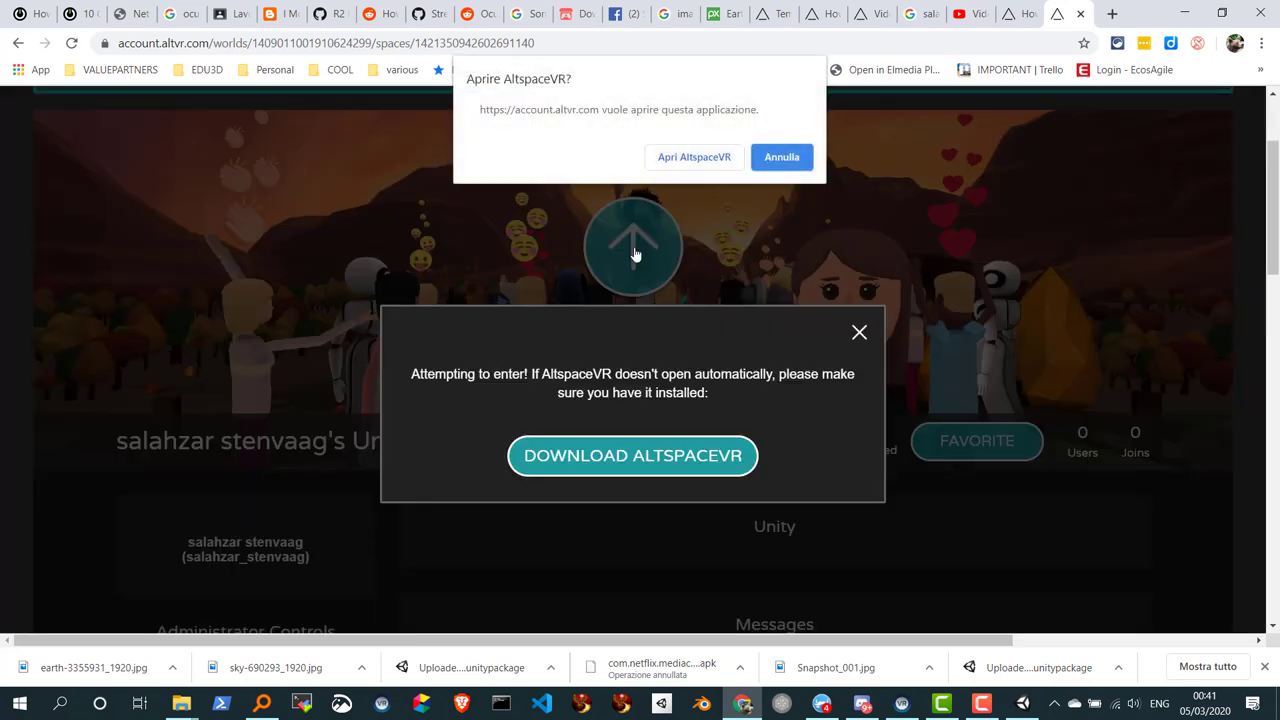
click(699, 158)
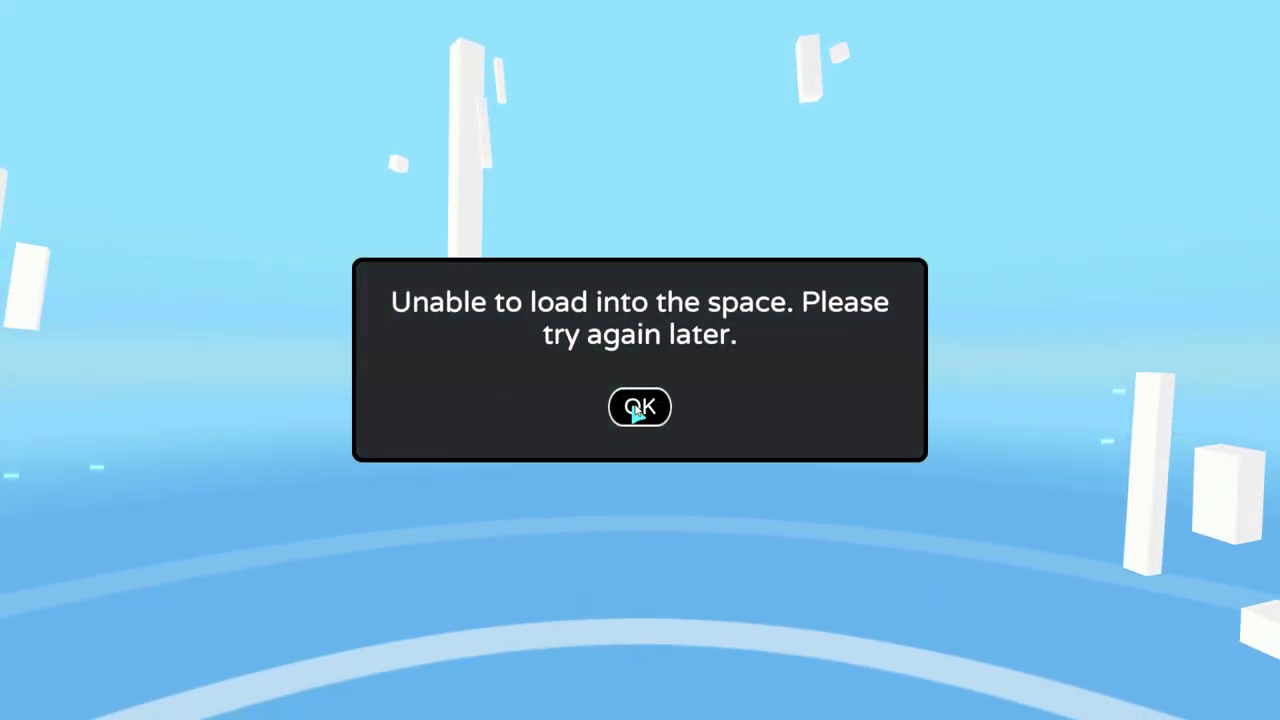
click(640, 407)
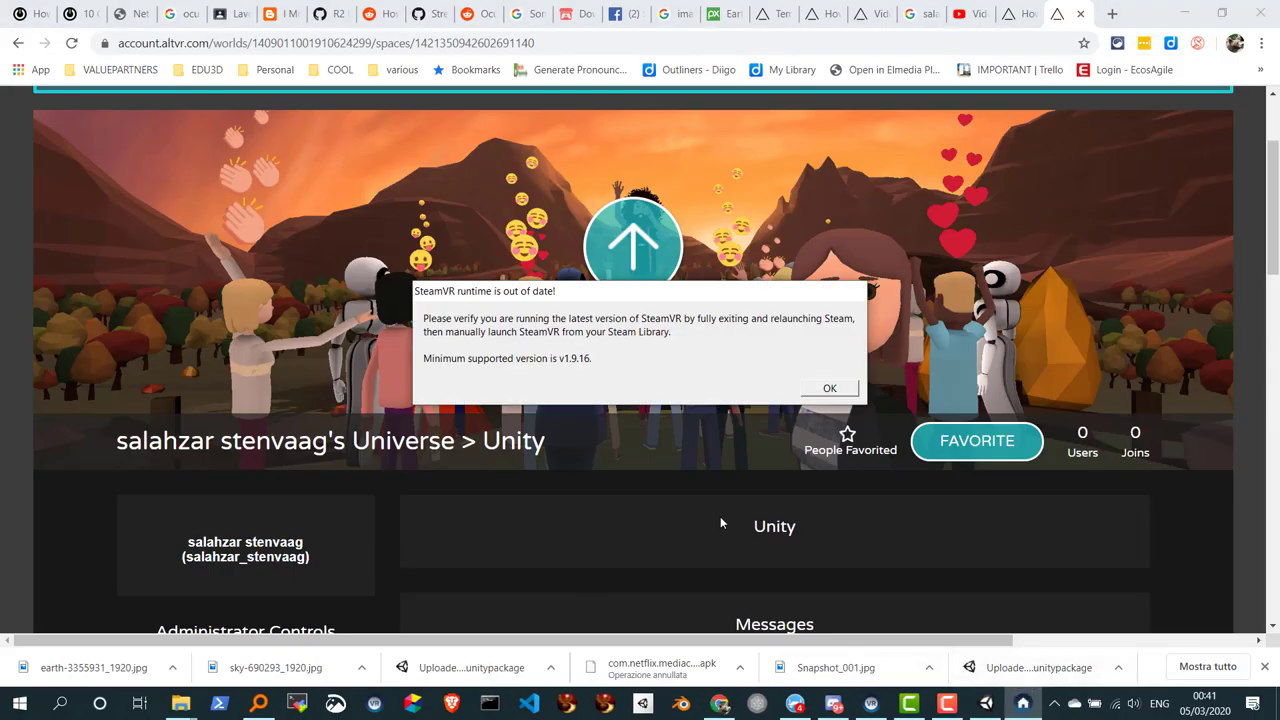
Dismiss the SteamVR out-of-date warning and look around the AltspaceVR room.
click(826, 389)
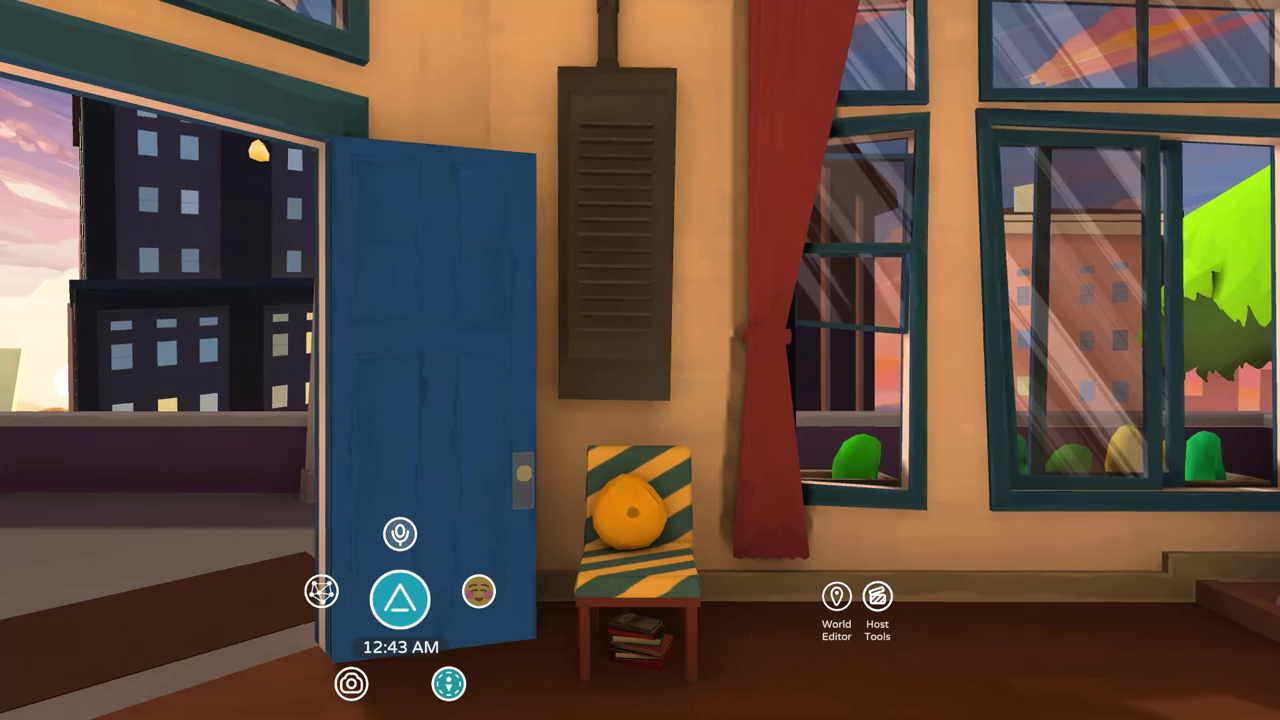
key(Right)
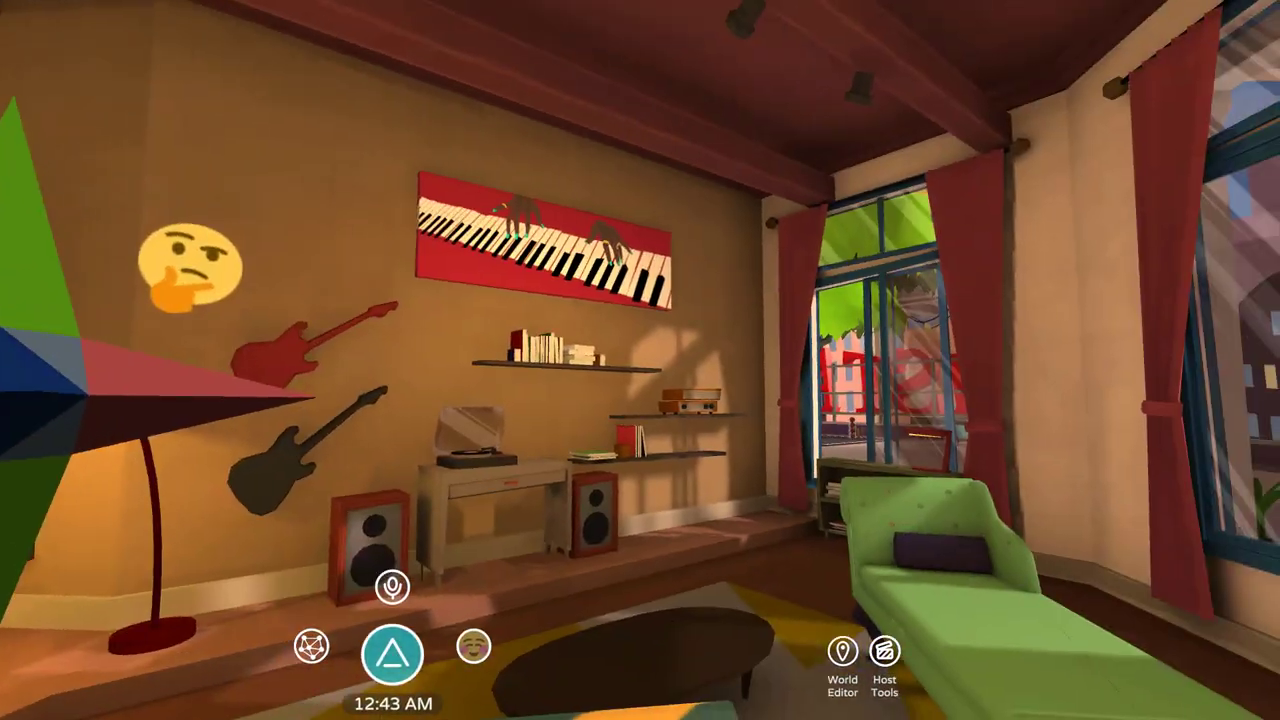
key(Left)
key(Right)
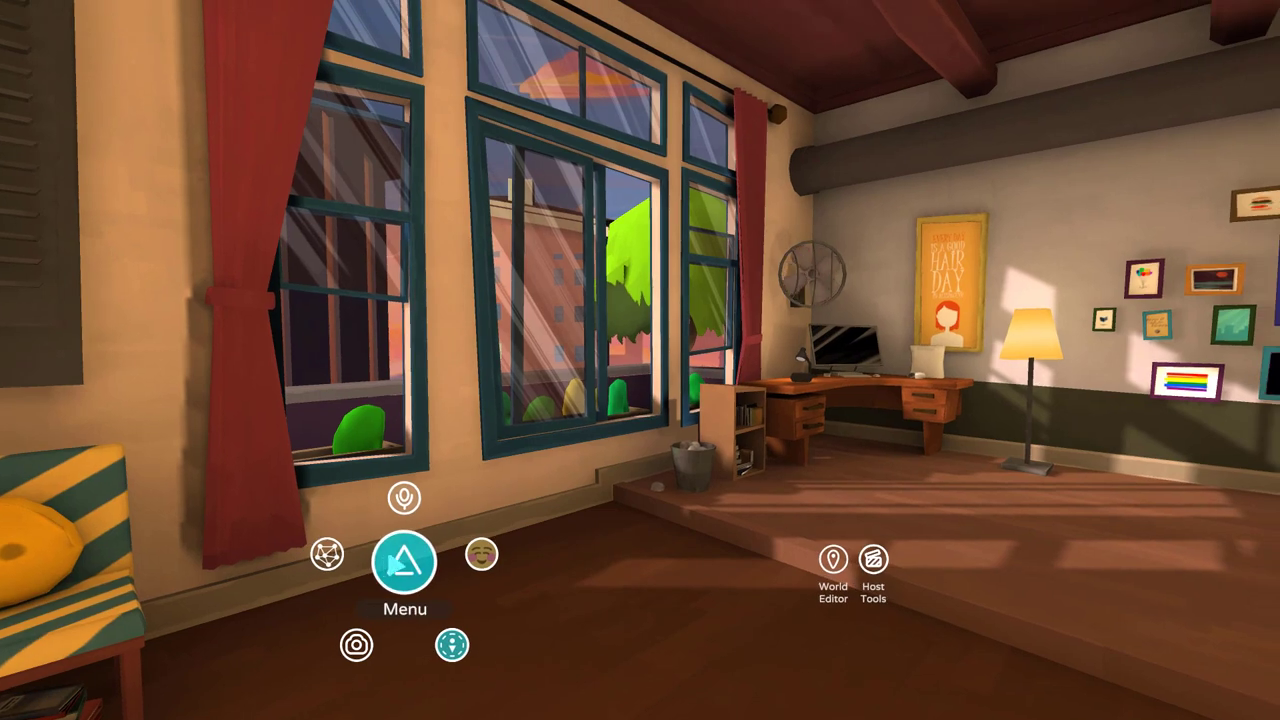
Open the Unity world's info page from Worlds > My Worlds.
click(404, 562)
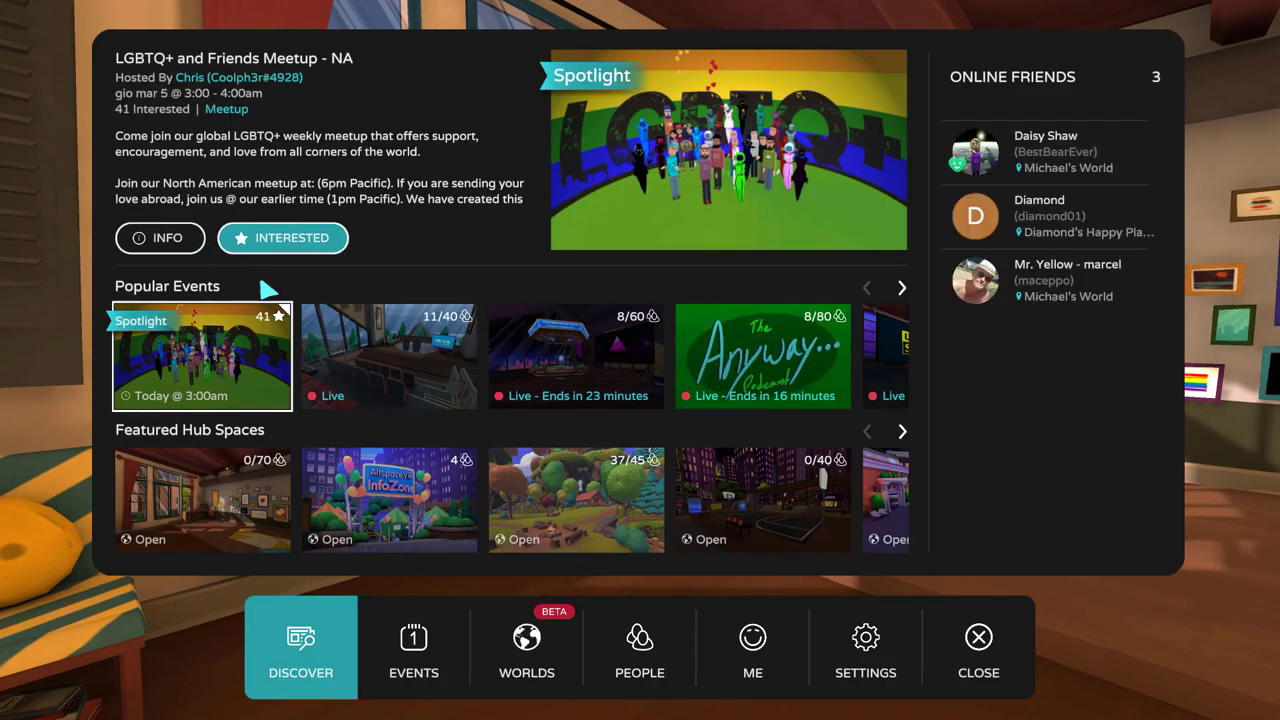
click(517, 660)
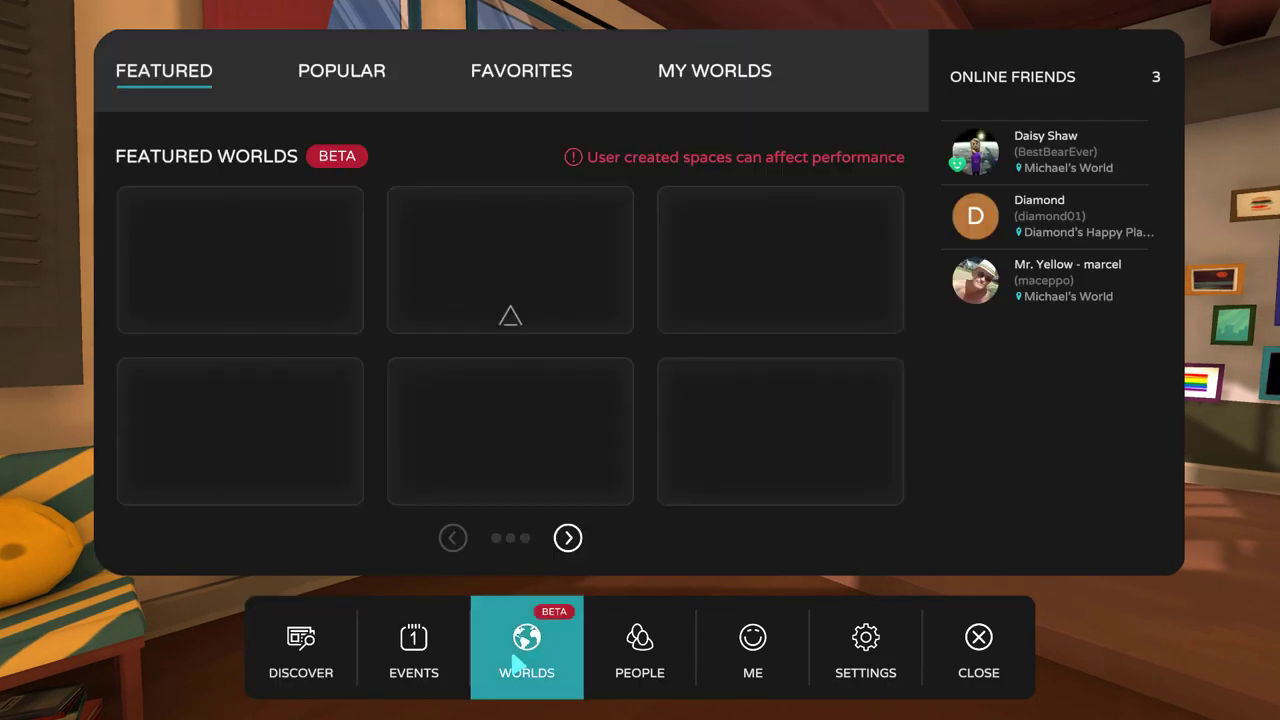
click(737, 75)
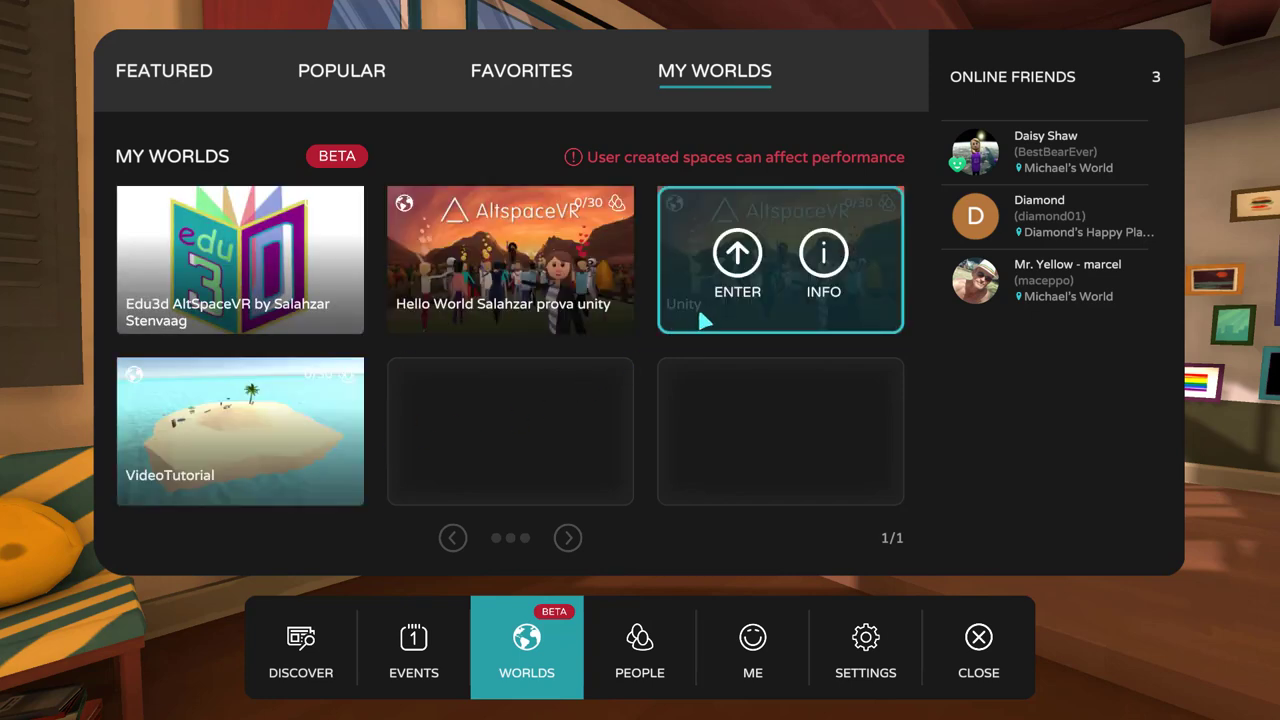
mouse_move(738, 298)
click(823, 255)
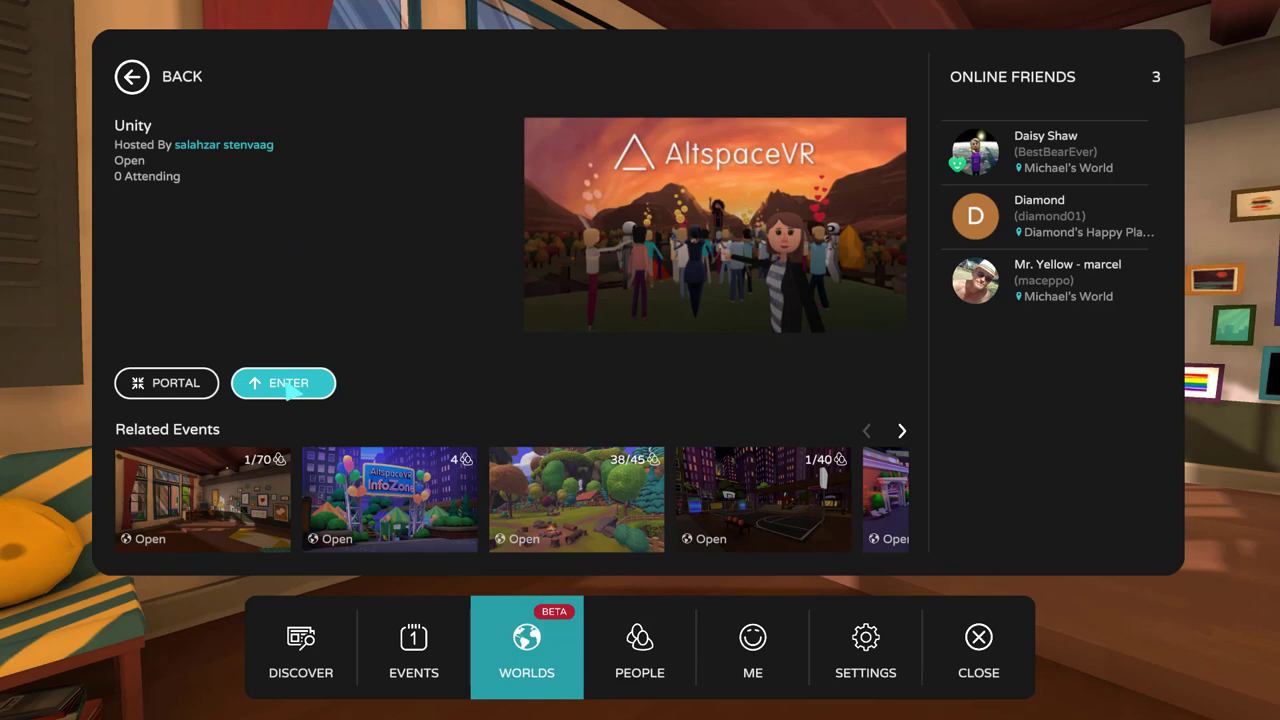
Try entering the Unity world twice, dismissing each 'Unable to load into the space' error.
click(290, 393)
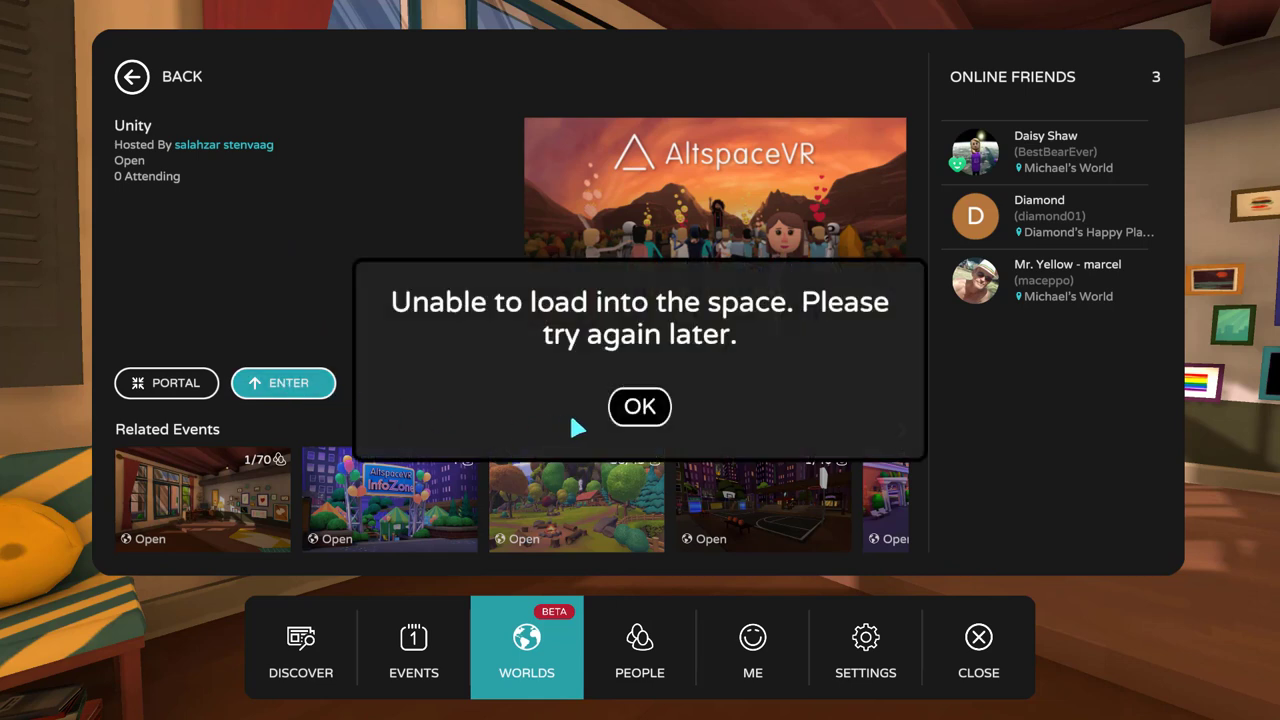
click(641, 405)
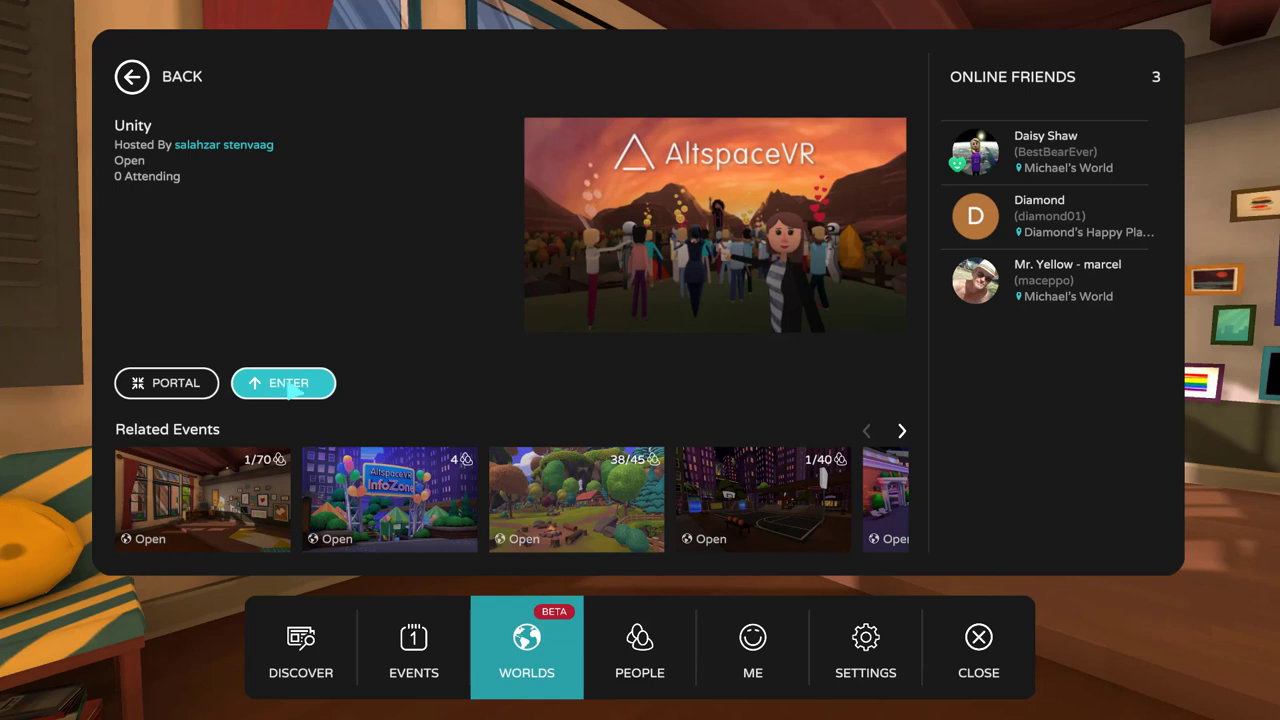
click(297, 386)
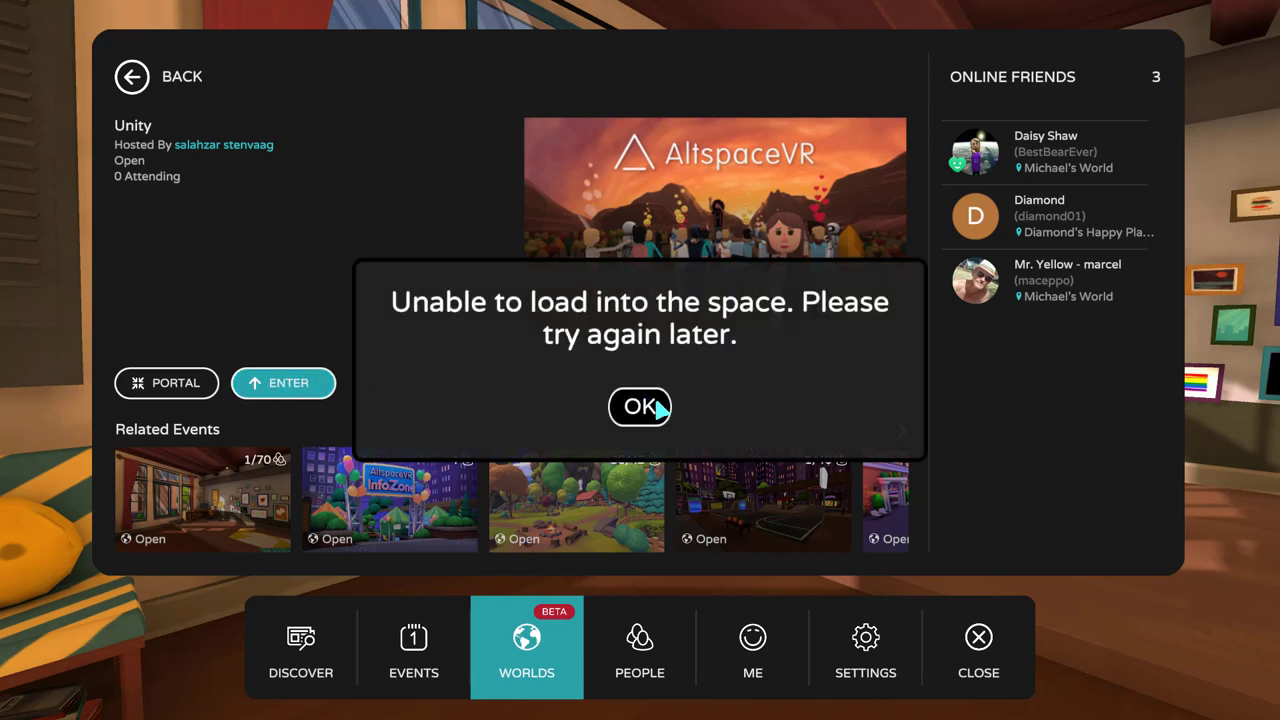
click(640, 408)
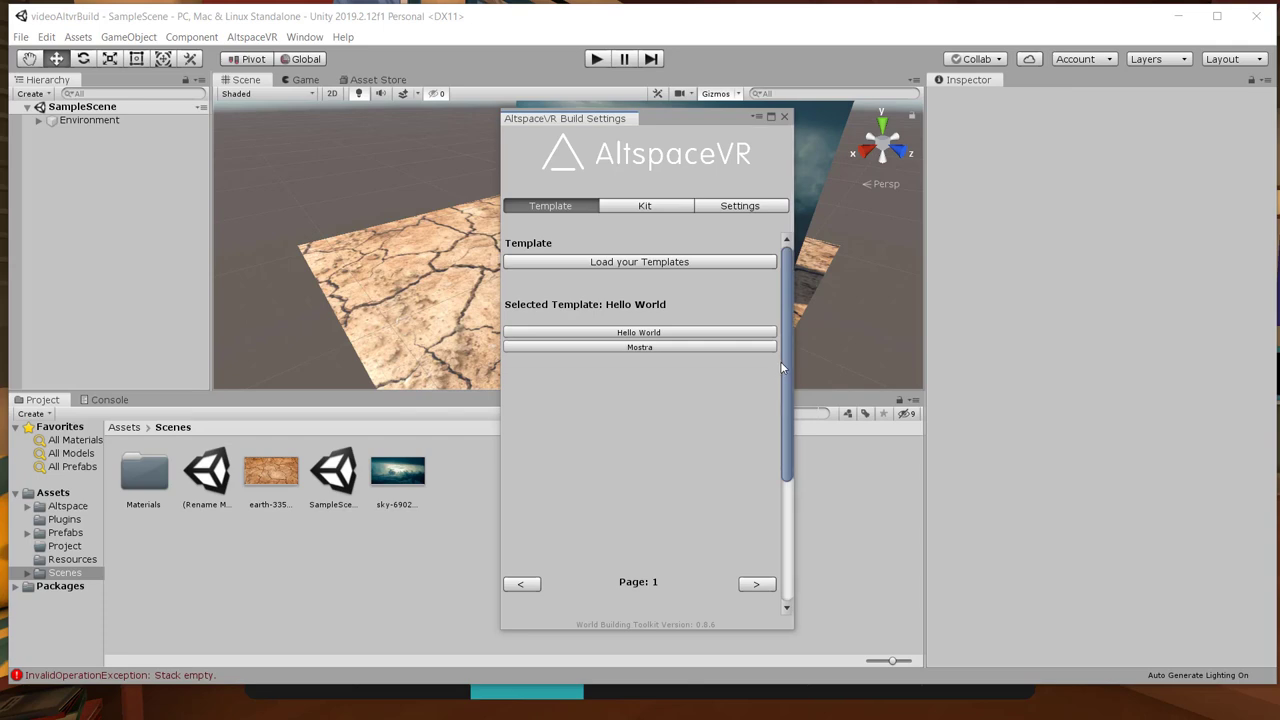
Load your templates, select VideoTutorial, and Build & Upload the scene to it.
scroll(786, 386, down, 3)
scroll(786, 381, up, 3)
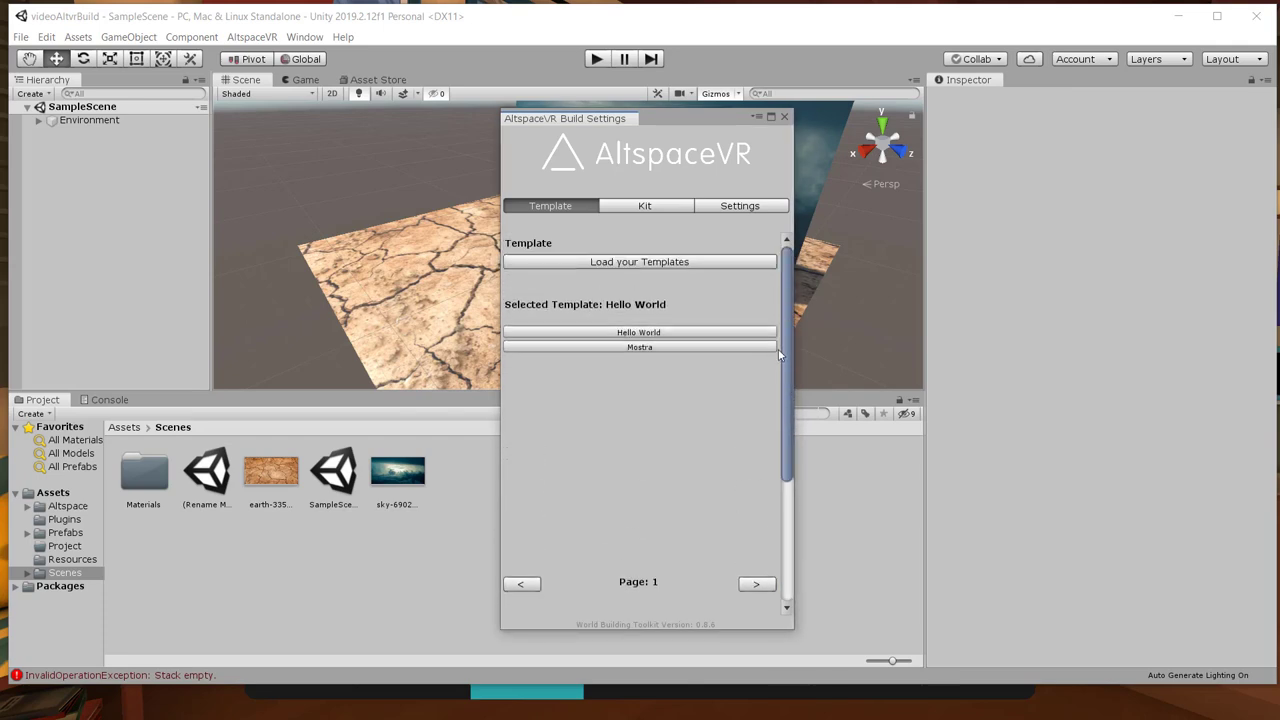
click(619, 264)
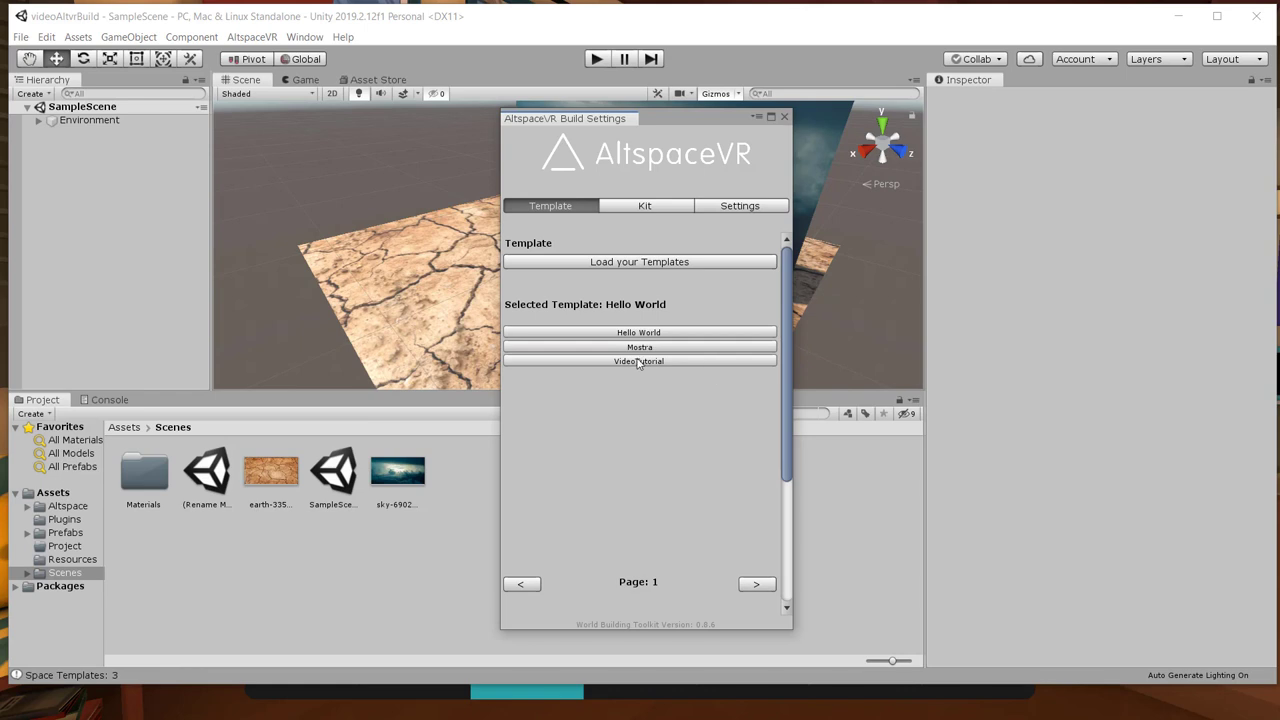
click(638, 361)
drag(783, 300, 784, 446)
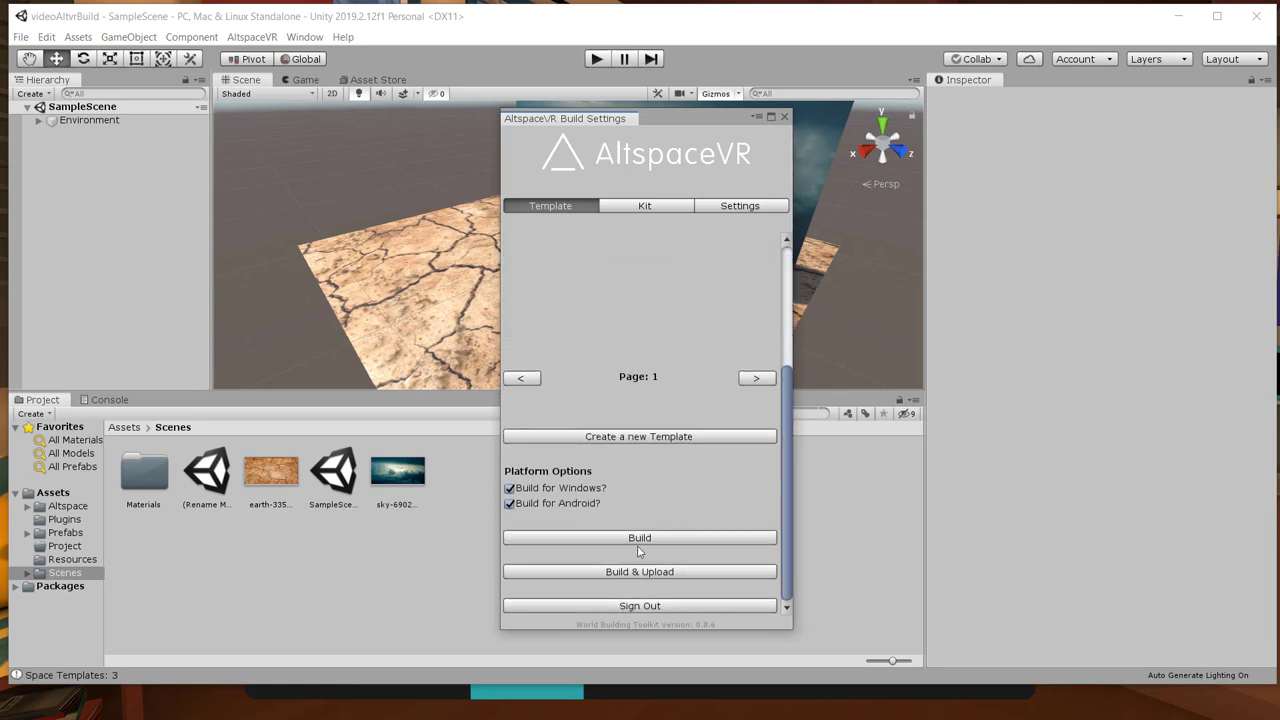
click(617, 577)
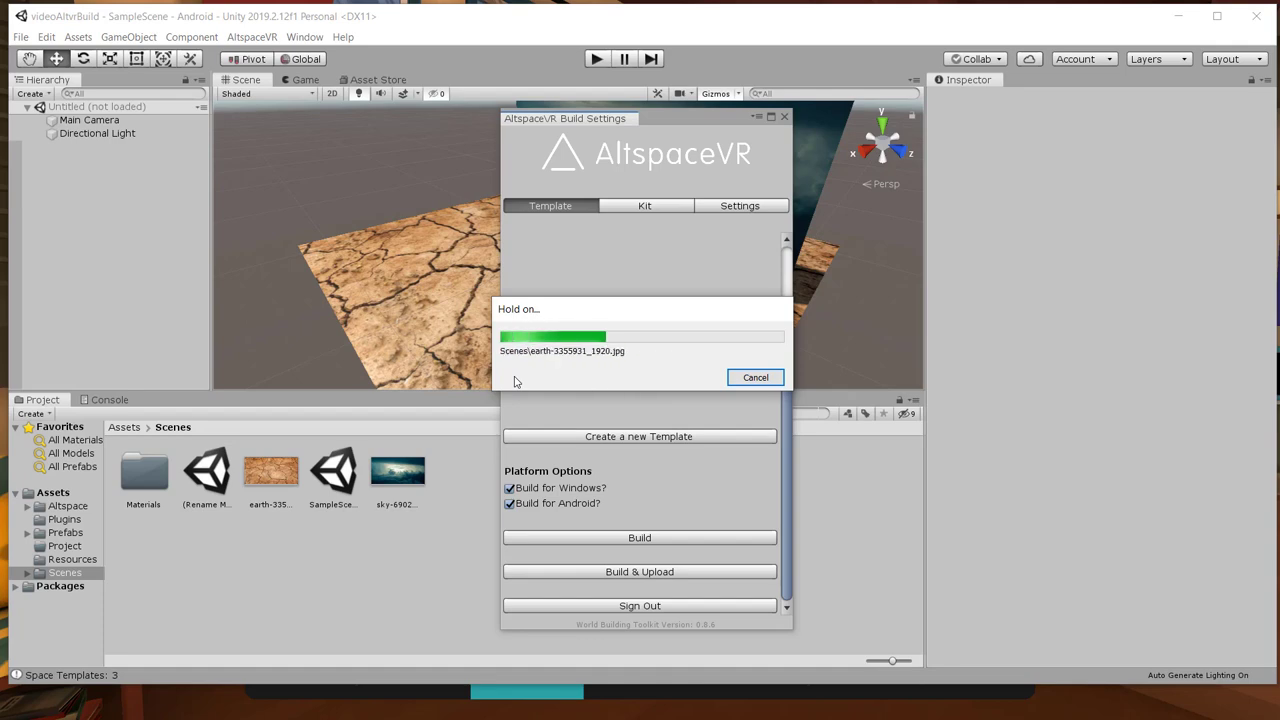
key(alt+Tab)
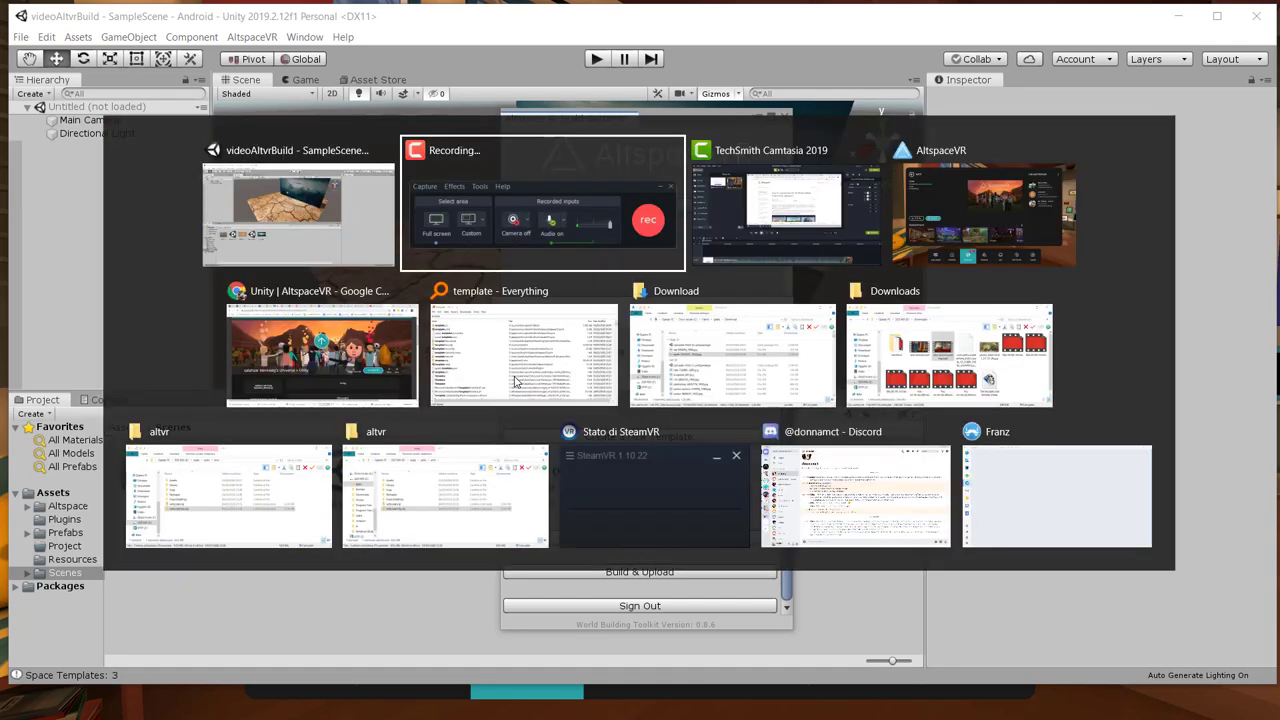
In Chrome, open the world's template from Administrator Controls on the AltspaceVR page.
key(alt+Tab)
key(alt+Tab)
key(alt+Tab)
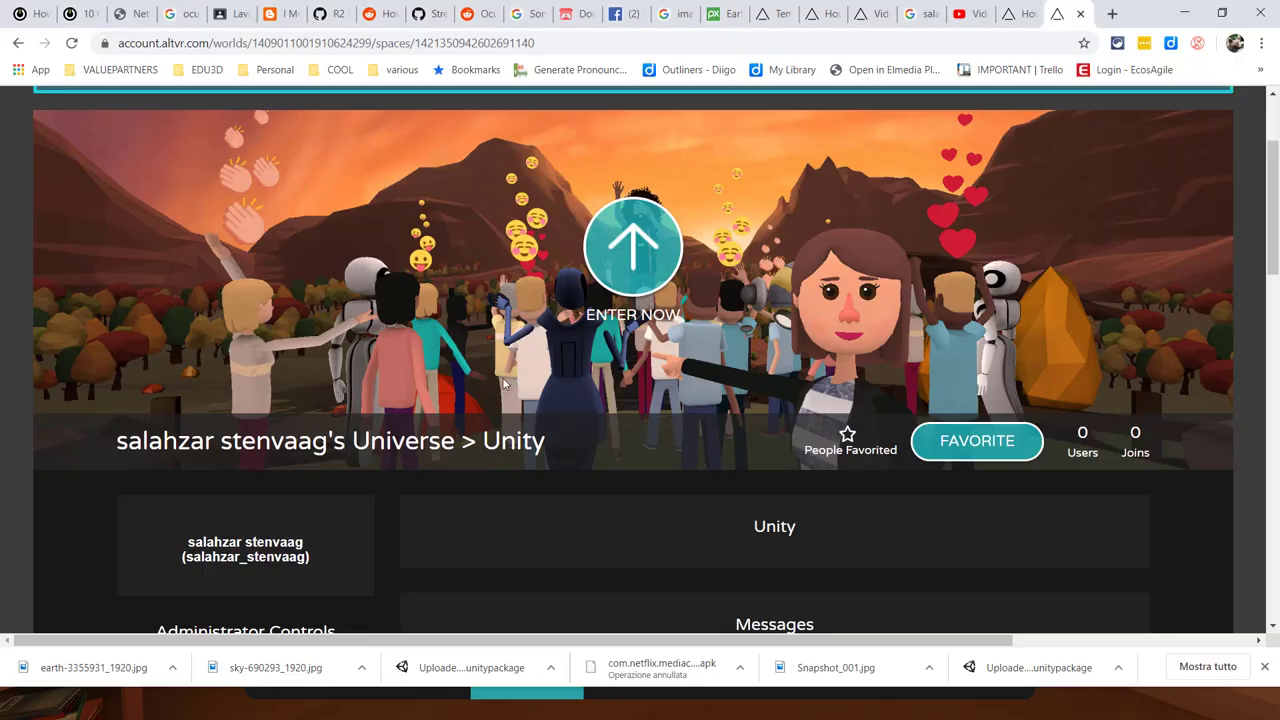
scroll(503, 382, down, 2)
scroll(500, 380, down, 1)
scroll(495, 383, down, 1)
scroll(489, 386, down, 1)
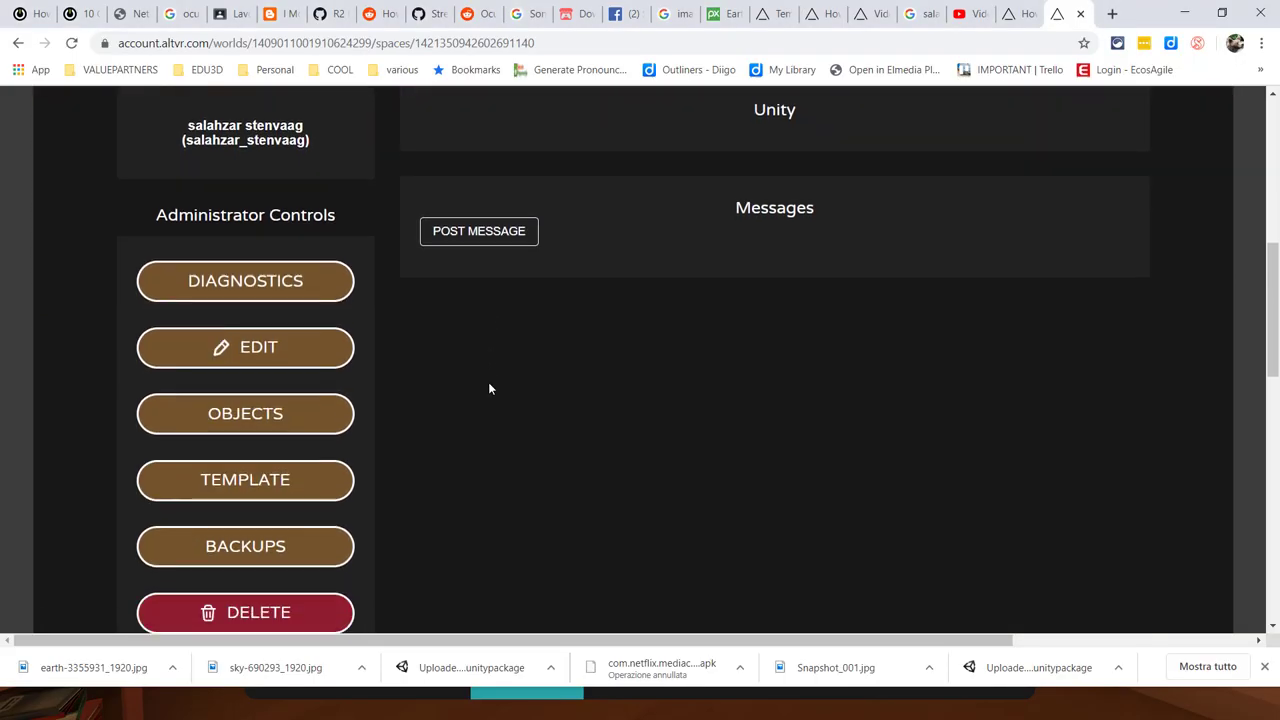
scroll(527, 320, up, 4)
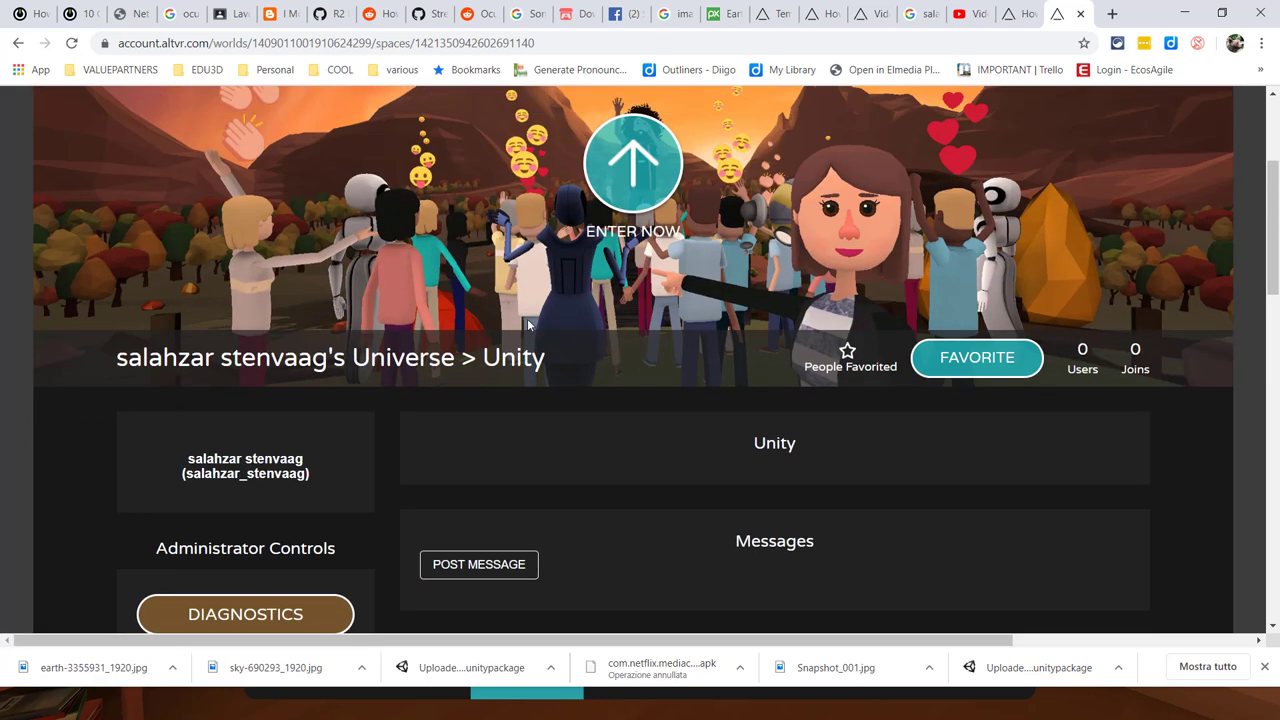
scroll(527, 323, down, 4)
scroll(480, 360, down, 1)
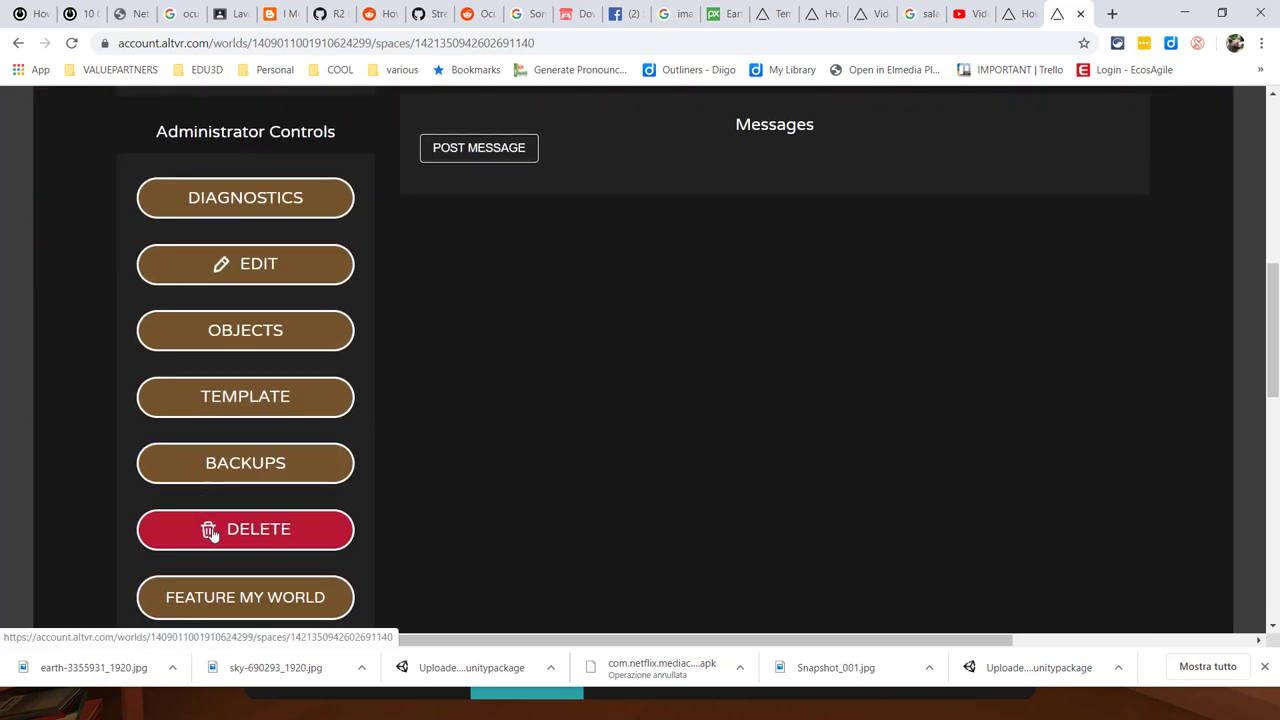
click(246, 421)
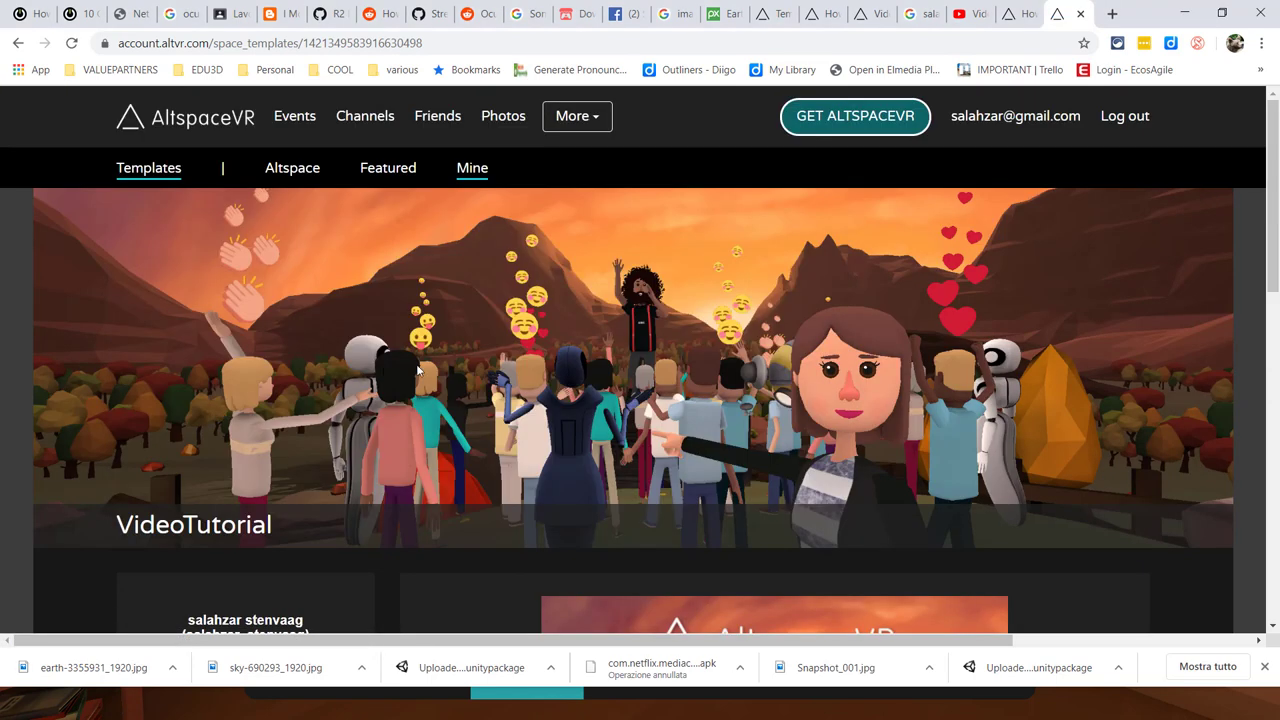
Open the VideoTutorial template's edit form and cancel the Zip file chooser without choosing a file.
scroll(434, 270, down, 3)
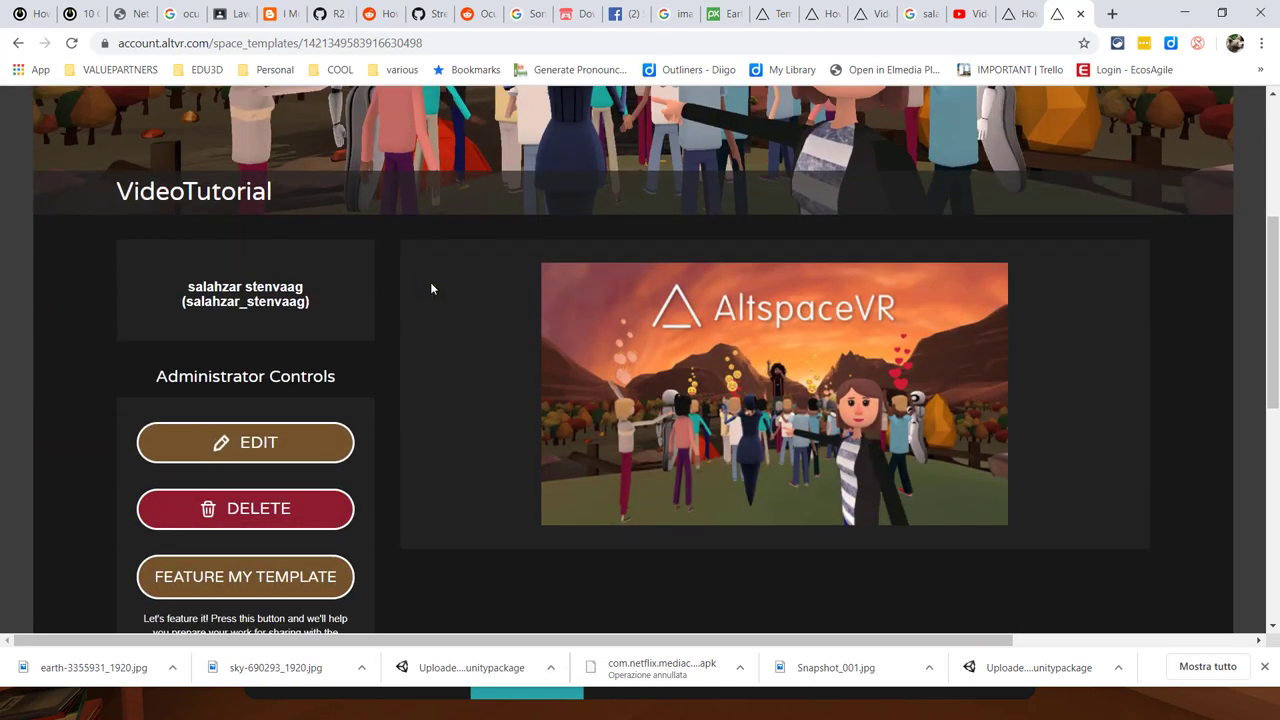
scroll(430, 292, down, 1)
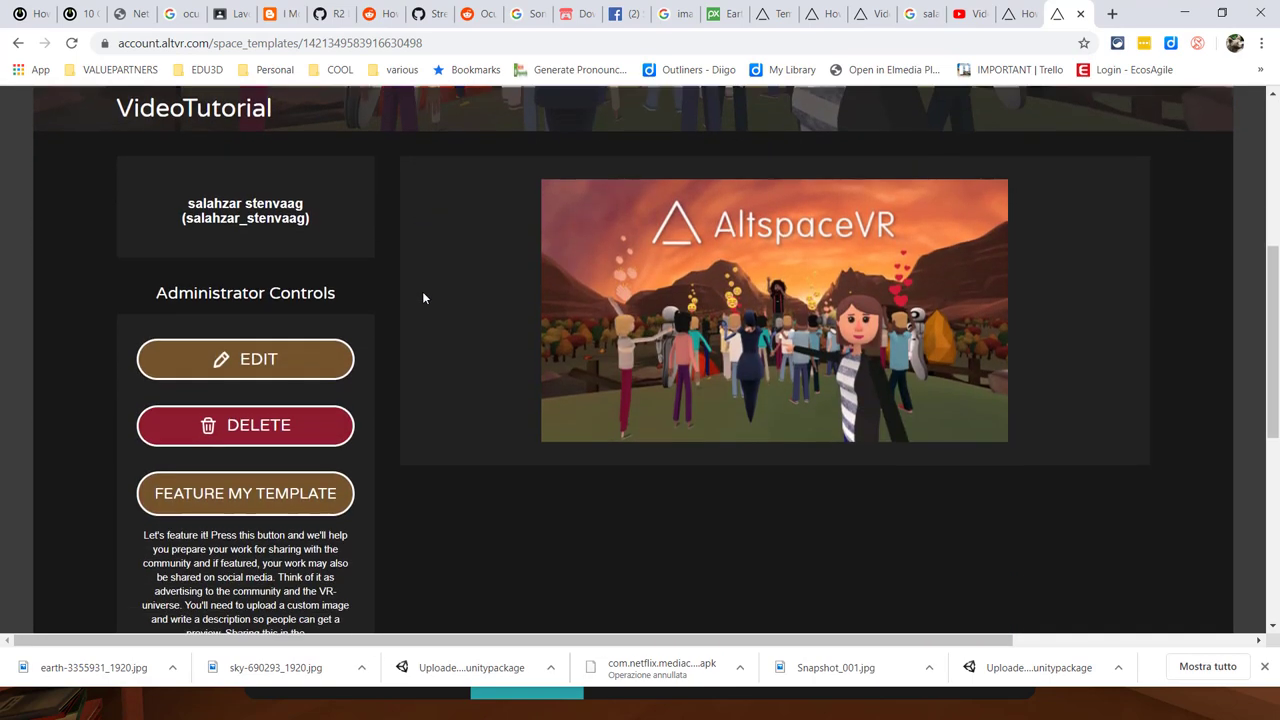
click(257, 350)
scroll(290, 330, down, 3)
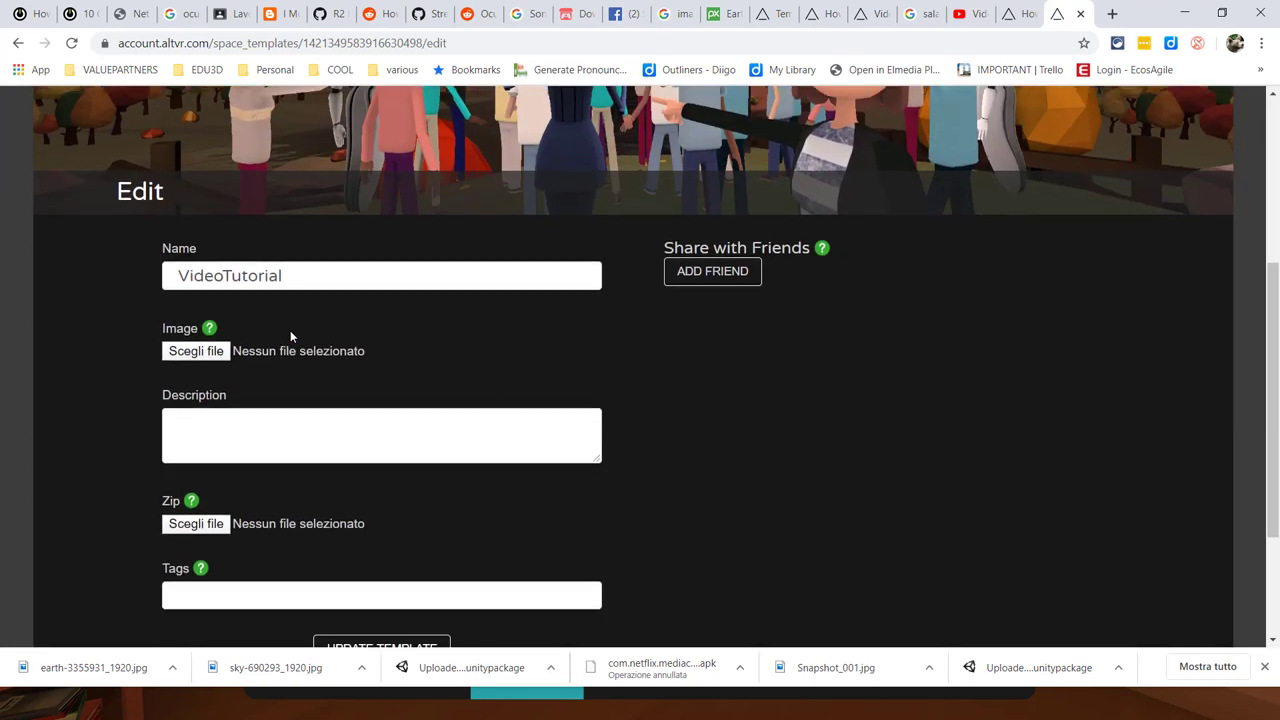
scroll(291, 336, down, 1)
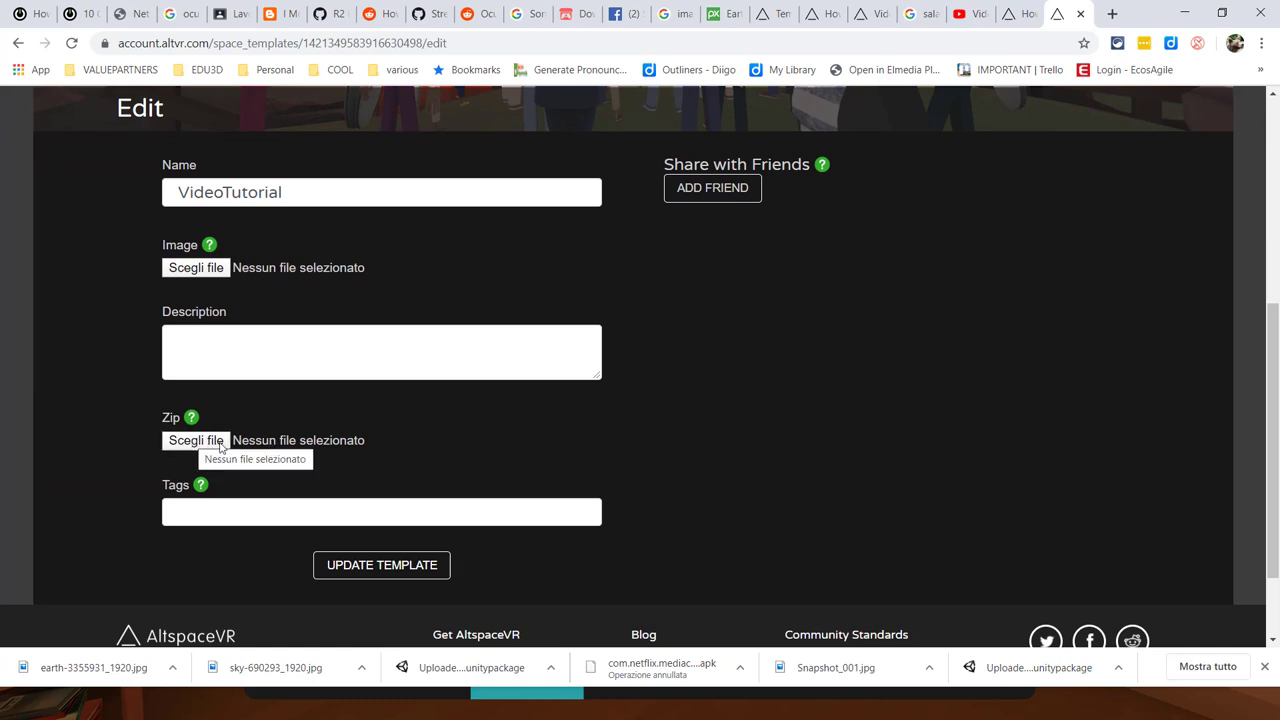
click(194, 443)
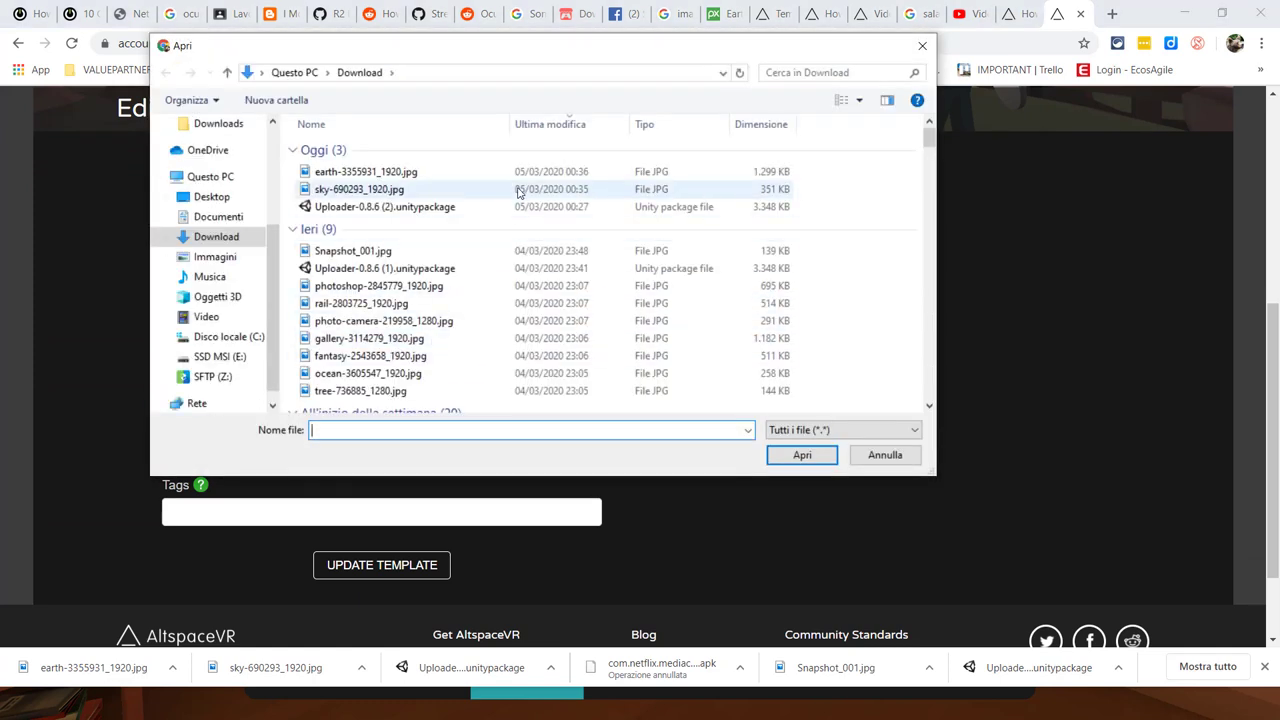
click(868, 454)
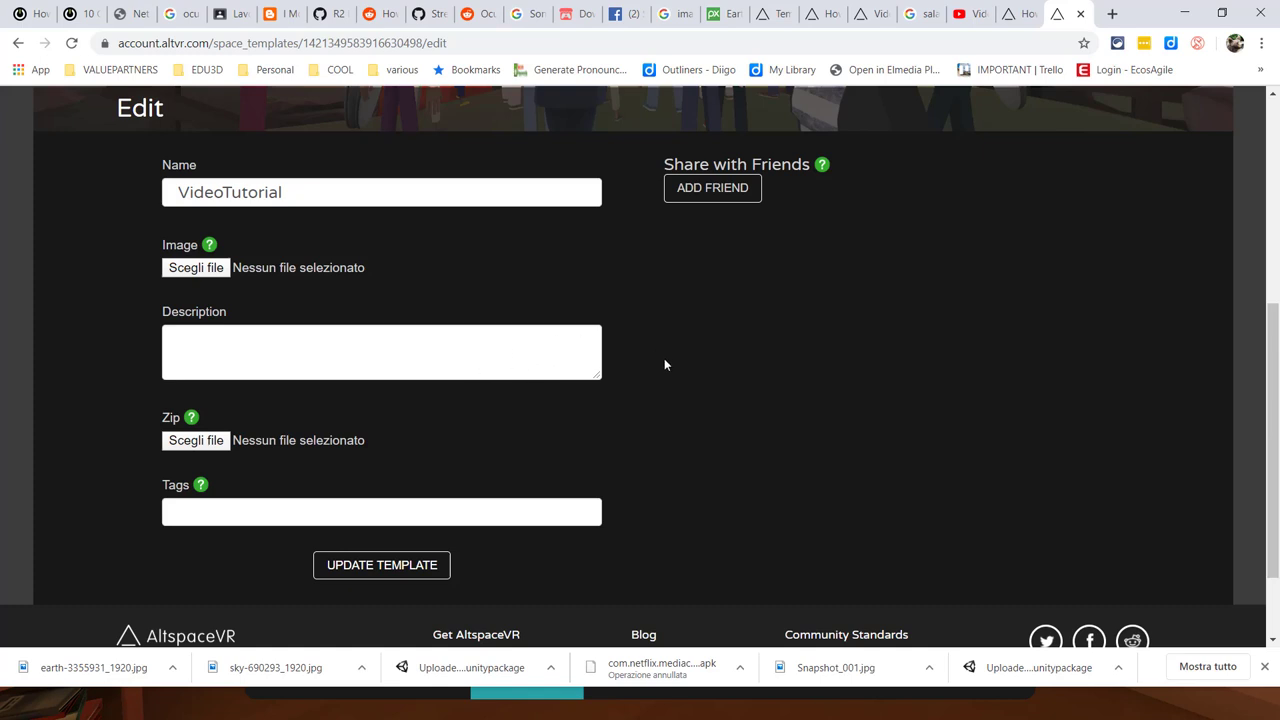
key(alt+Tab)
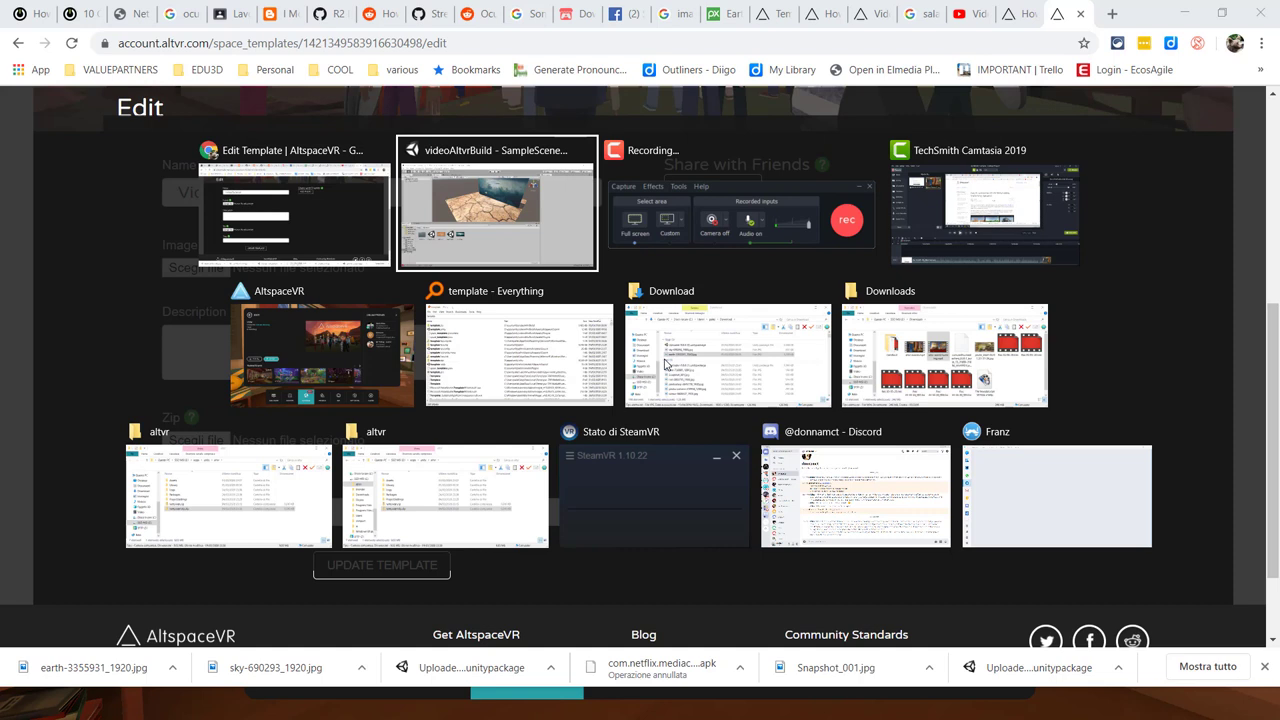
Back in AltspaceVR, enter the Unity world from its info page.
key(alt+Tab)
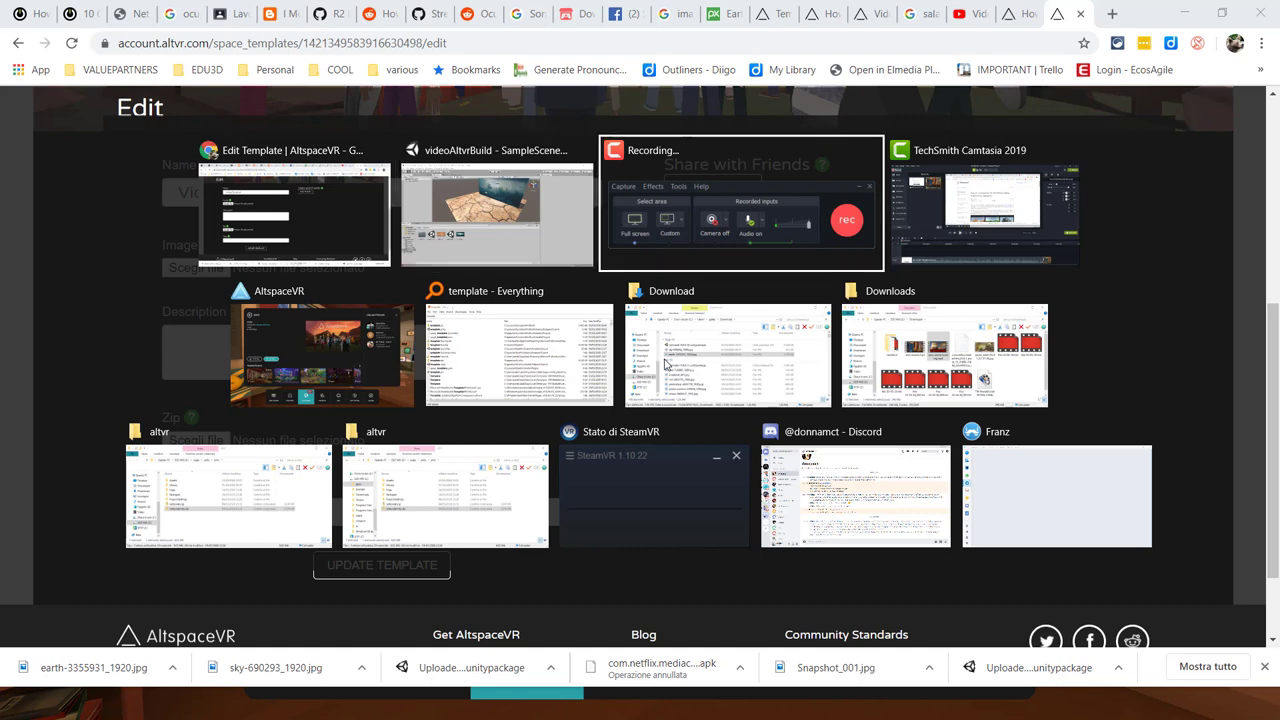
key(alt+Tab)
key(alt+Tab)
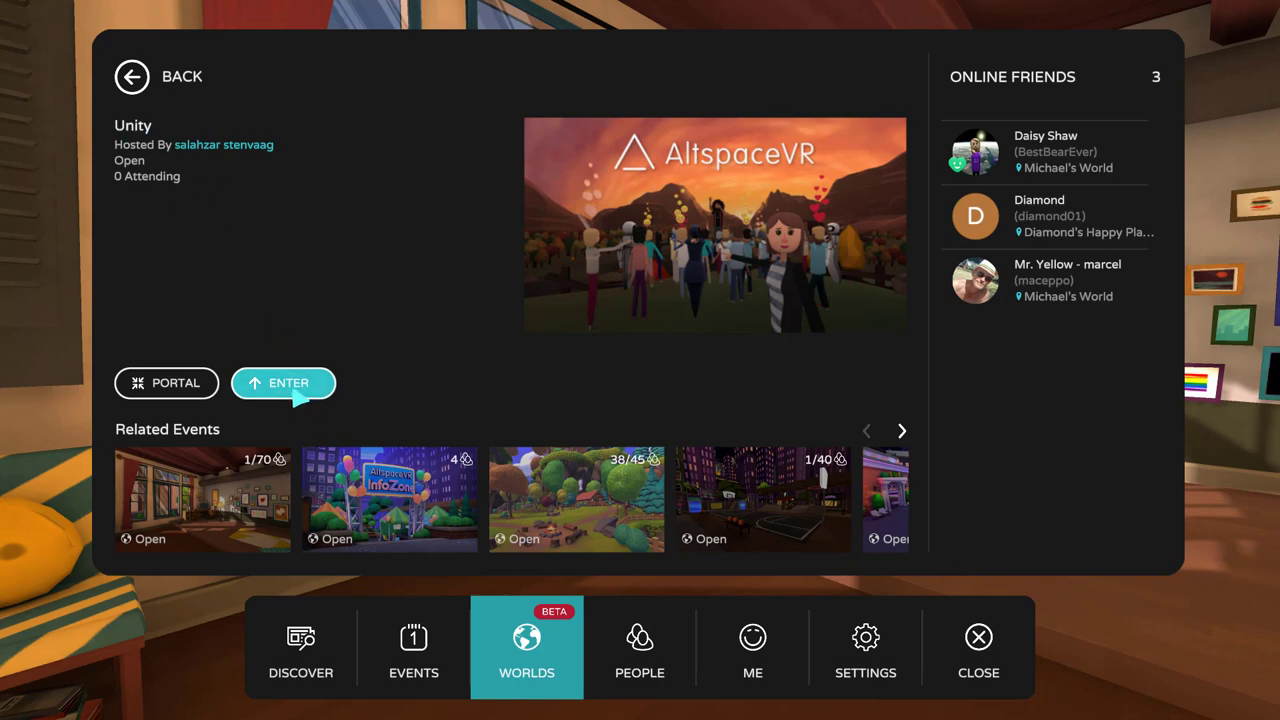
click(297, 394)
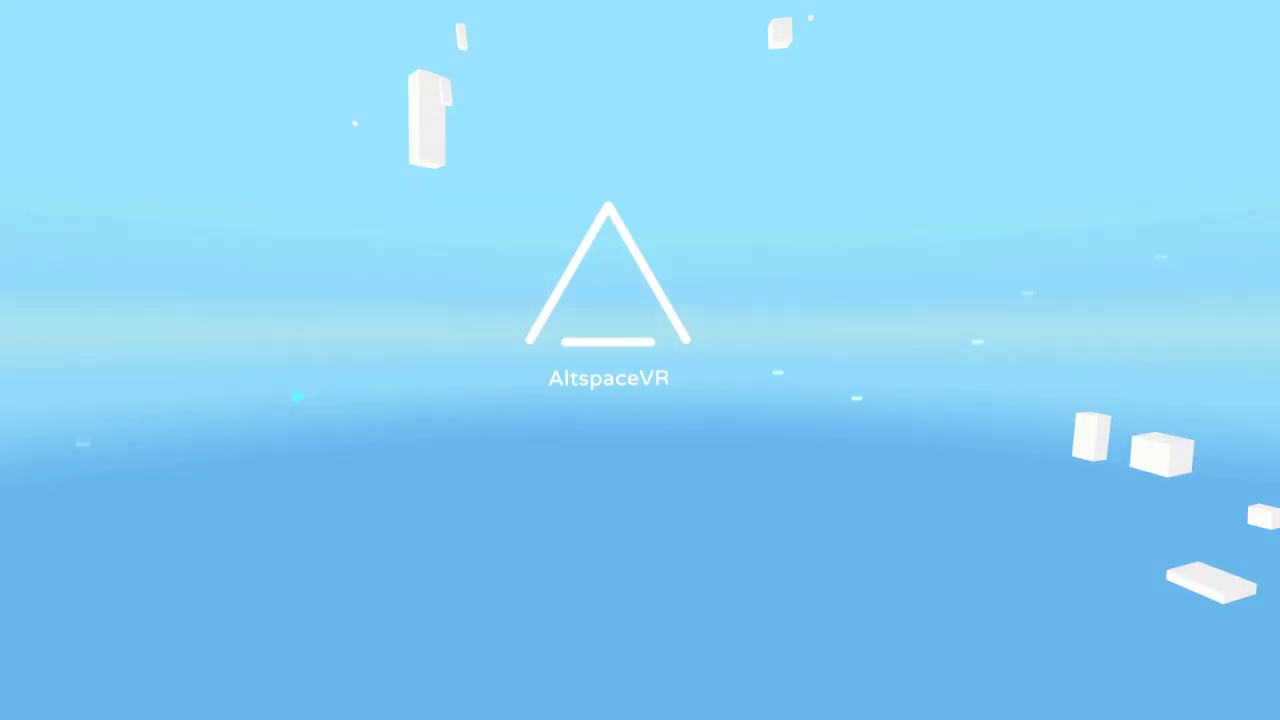